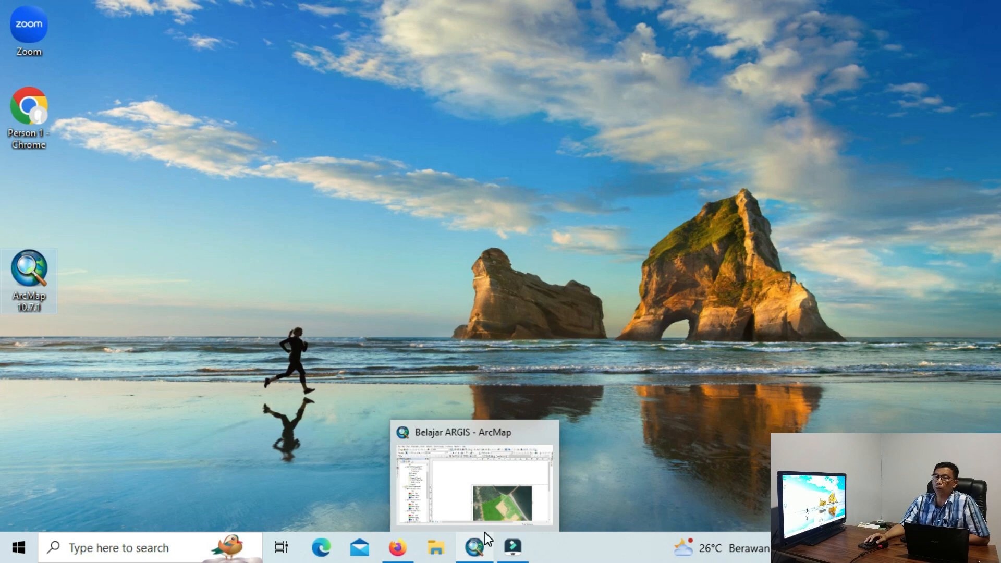
Switch to the Belajar ARGIS map in ArcMap and examine the land-cover map in data view and on the layout page
{"action": "left_click", "coordinate": [487, 502]}
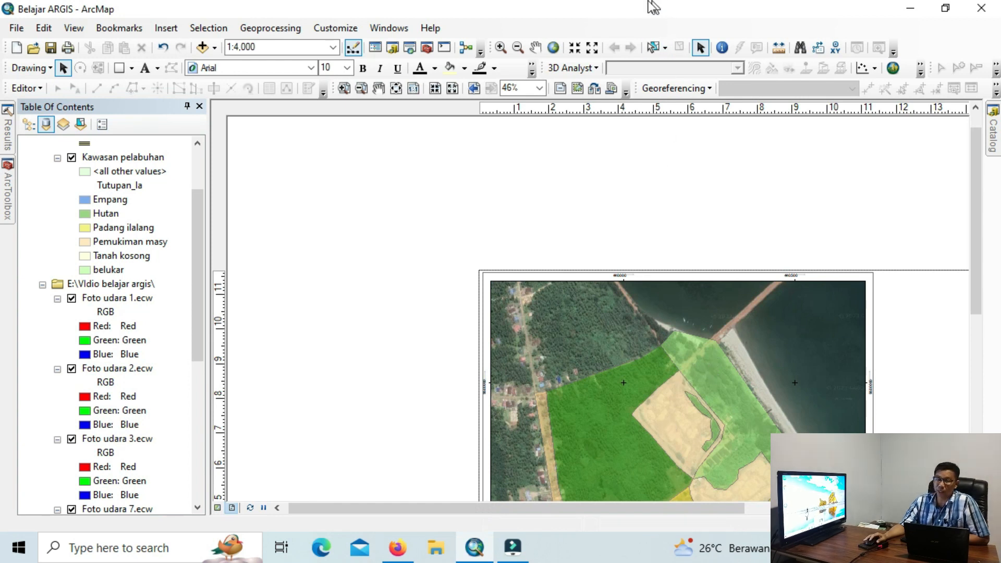
{"action": "left_click", "coordinate": [535, 48]}
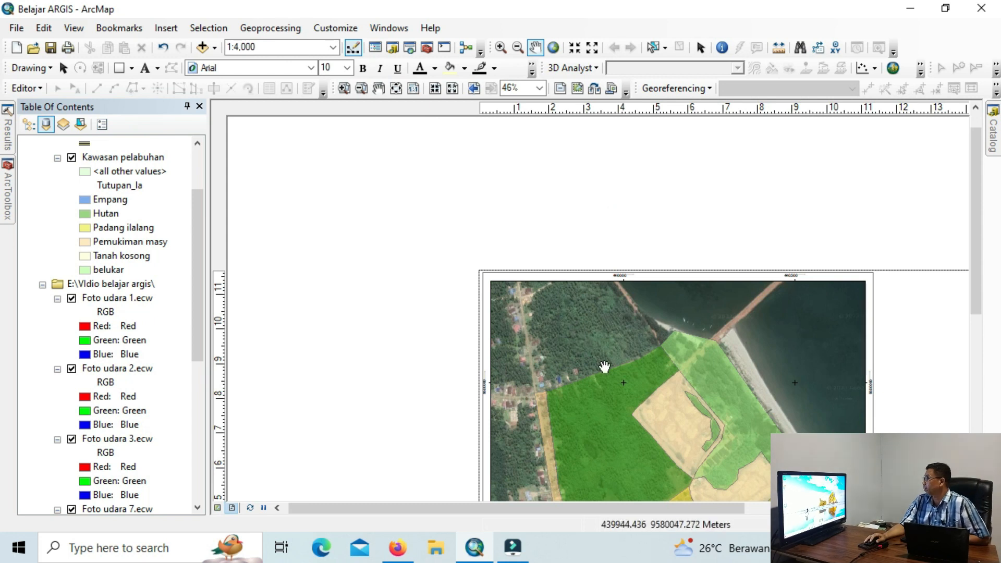
{"action": "left_click_drag", "start_coordinate": [537, 508], "coordinate": [665, 503]}
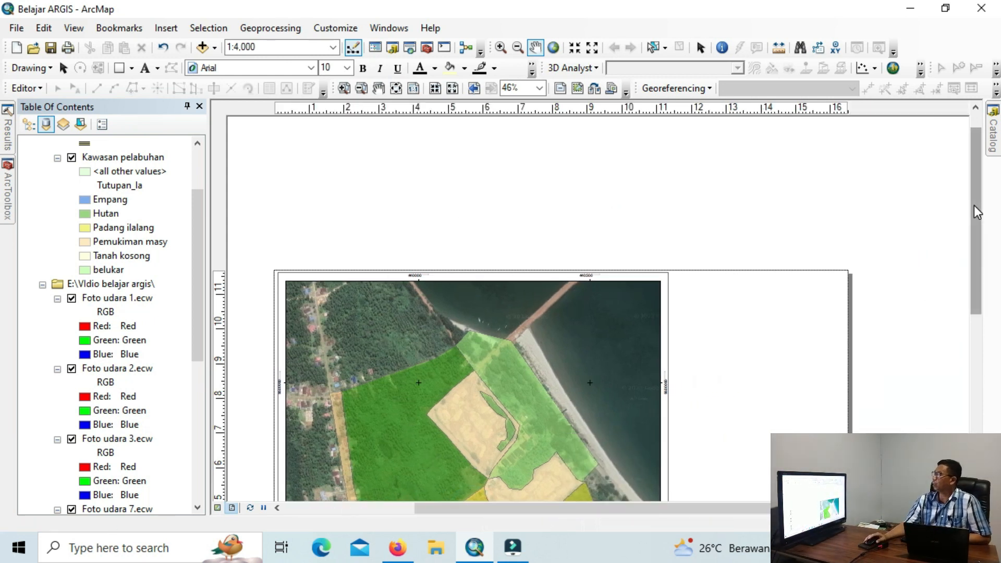
{"action": "scroll", "coordinate": [977, 212], "scroll_direction": "down", "scroll_amount": 3}
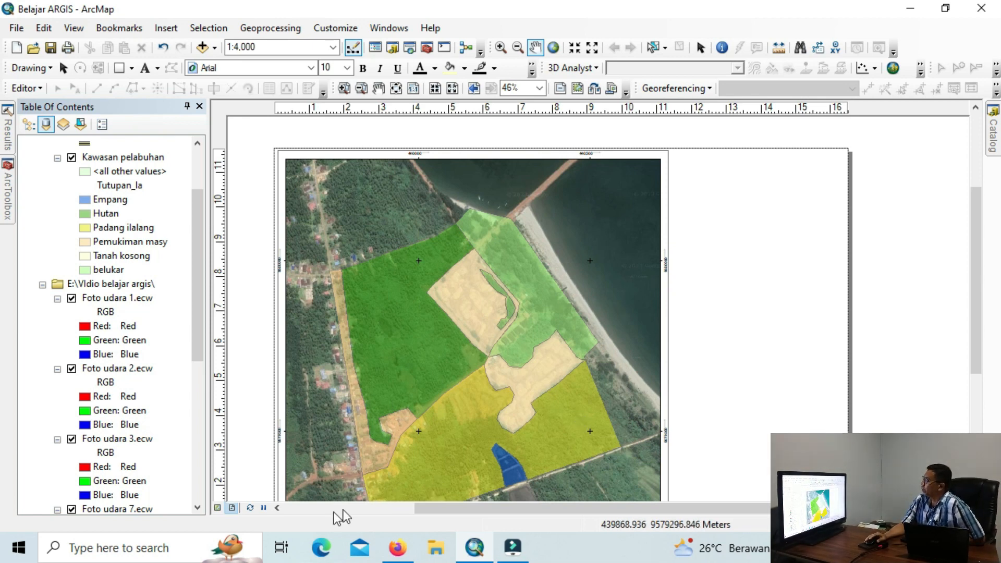
{"action": "left_click", "coordinate": [218, 507]}
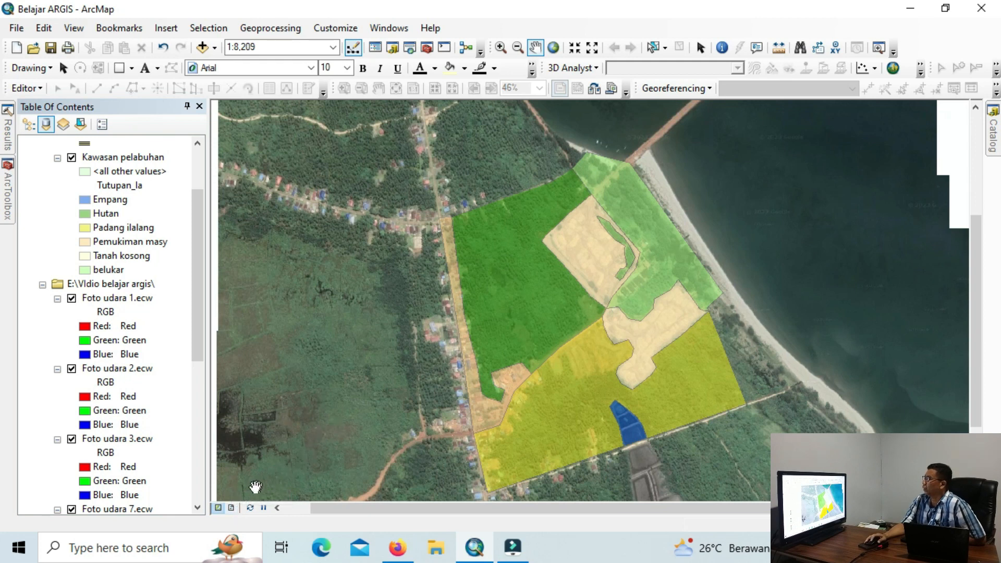
{"action": "left_click", "coordinate": [230, 509]}
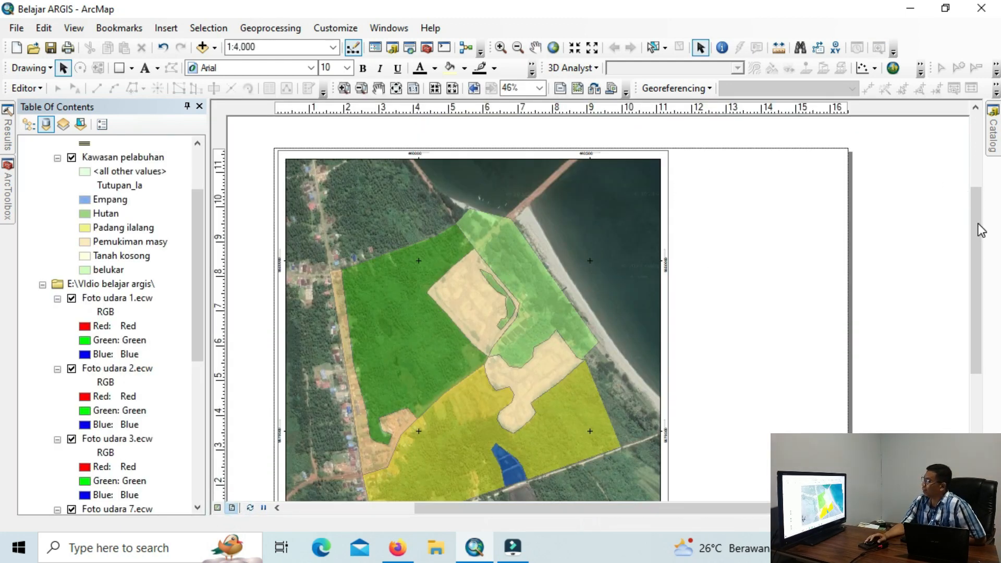
{"action": "scroll", "coordinate": [981, 223], "scroll_direction": "down", "scroll_amount": 1}
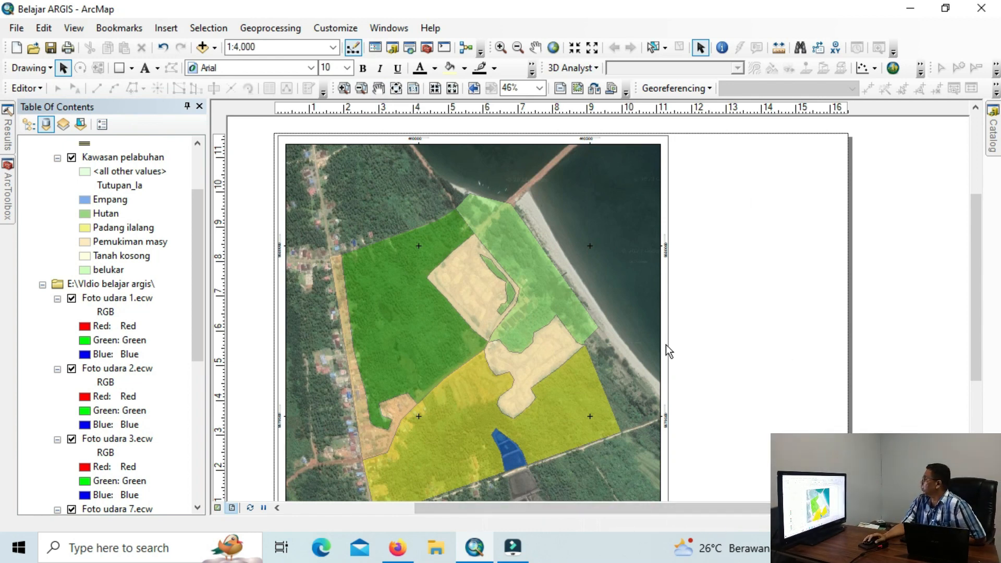
{"action": "scroll", "coordinate": [666, 345], "scroll_direction": "down", "scroll_amount": 1}
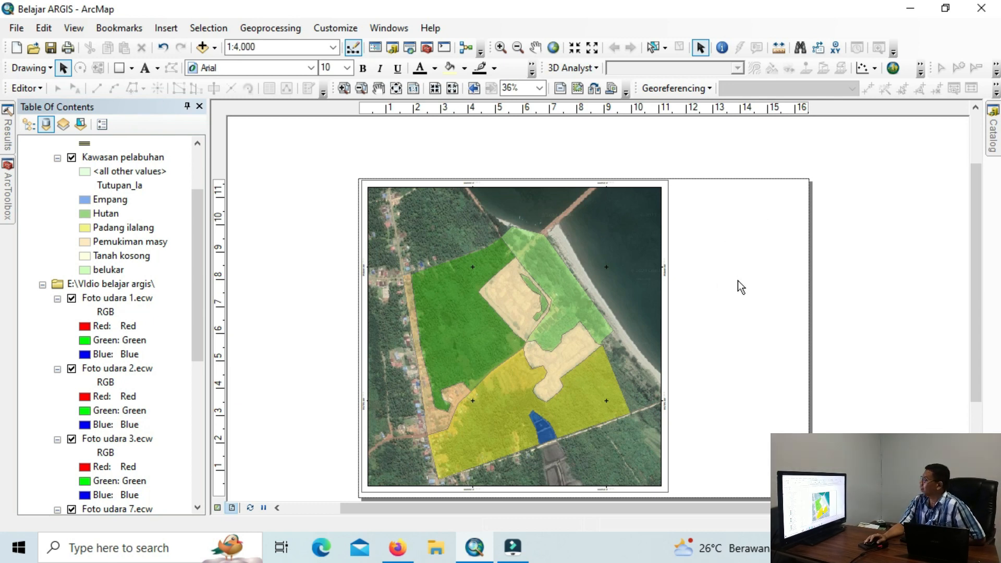
{"action": "scroll", "coordinate": [743, 261], "scroll_direction": "up", "scroll_amount": 2}
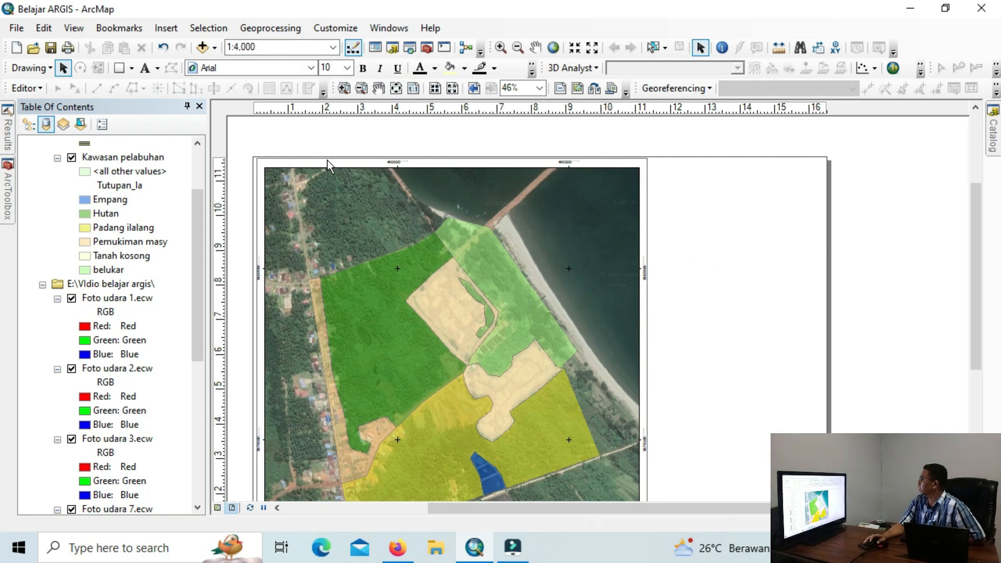
Add the text "PETA RENCANA PEMABNANGUNAN KAWASAN PELABUHAN" at the top of the blank area beside the map on the layout page
{"action": "left_click", "coordinate": [157, 68]}
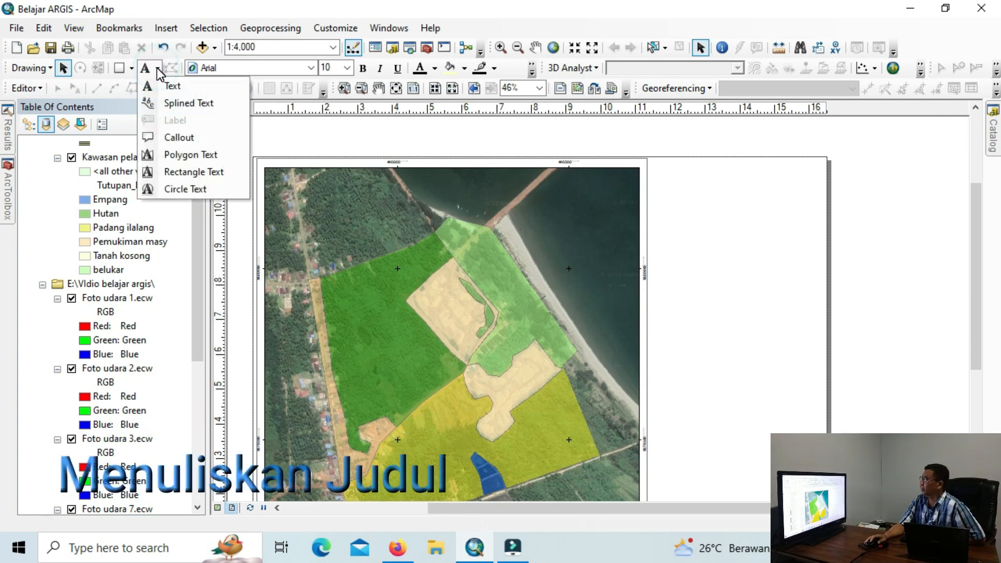
{"action": "left_click", "coordinate": [167, 88]}
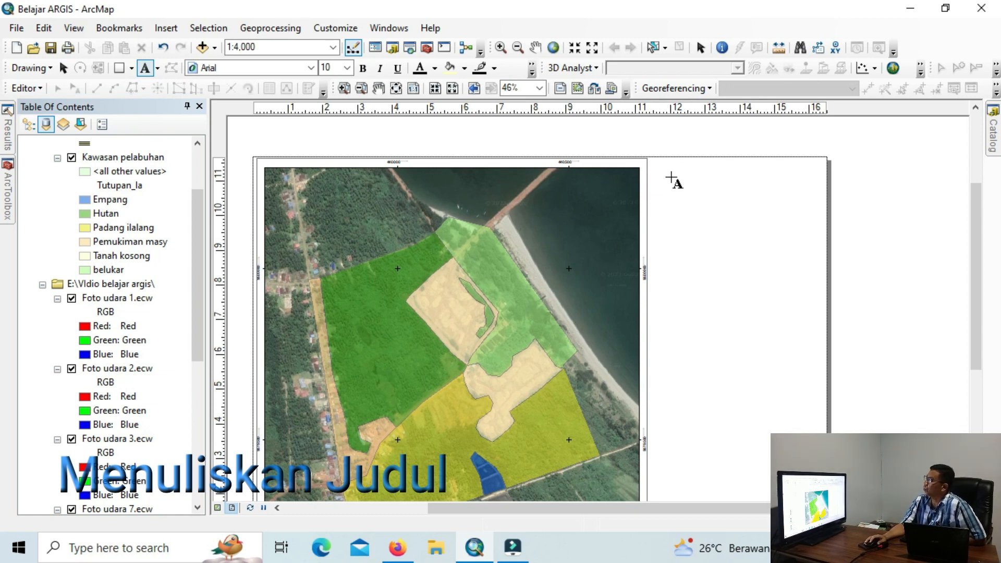
{"action": "left_click", "coordinate": [670, 178]}
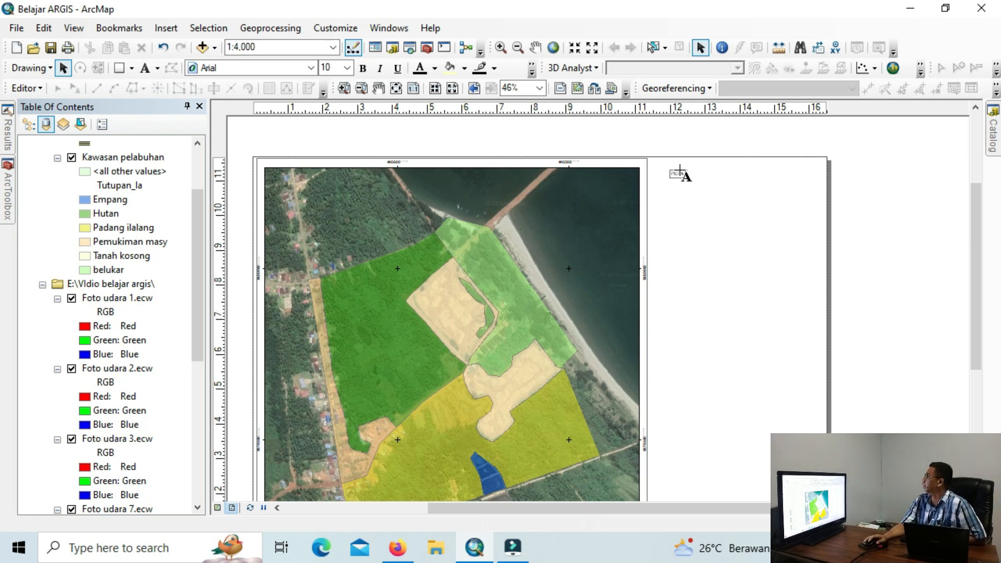
{"action": "type", "text": "RENCANA"}
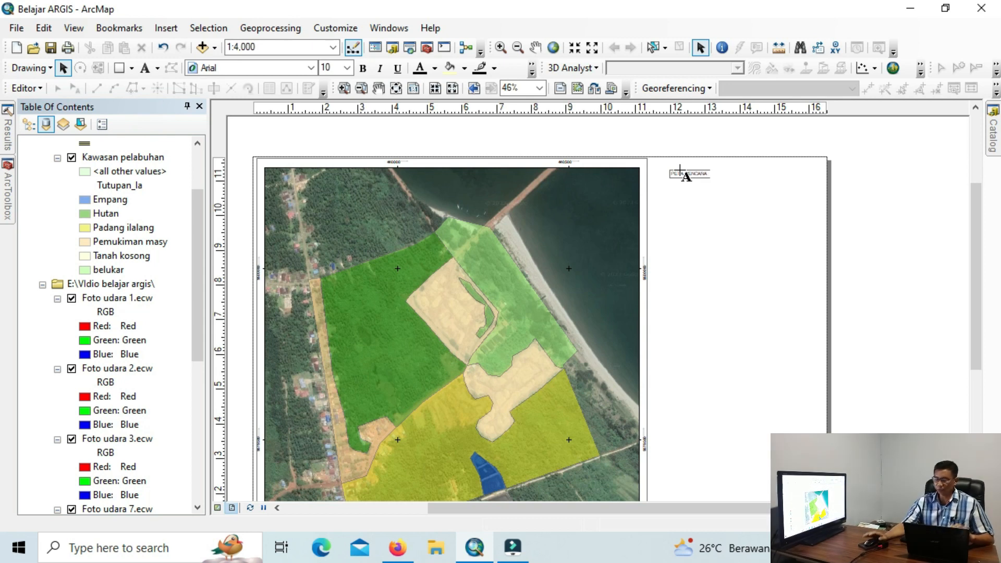
{"action": "type", "text": " PEMA"}
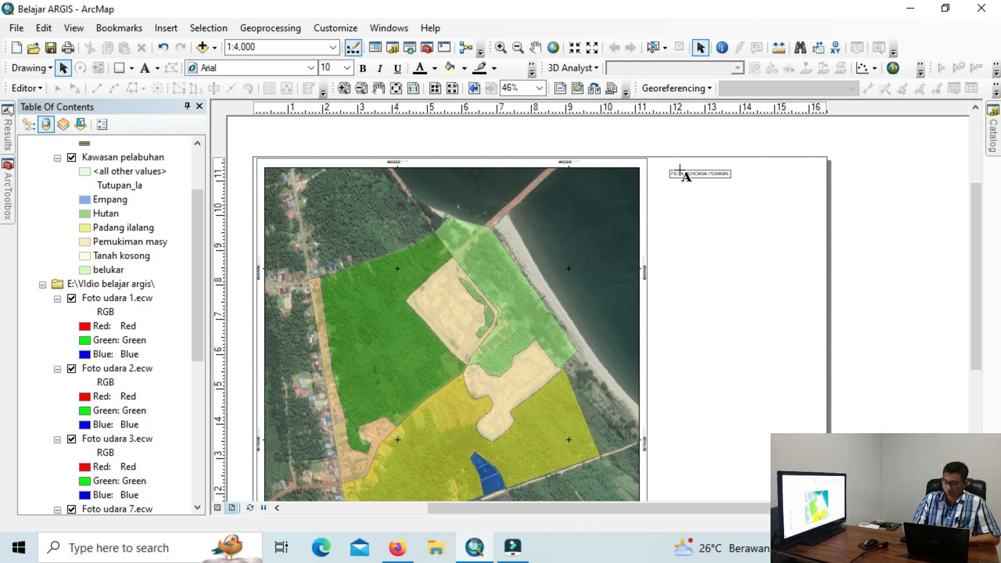
{"action": "type", "text": "BNGUN"}
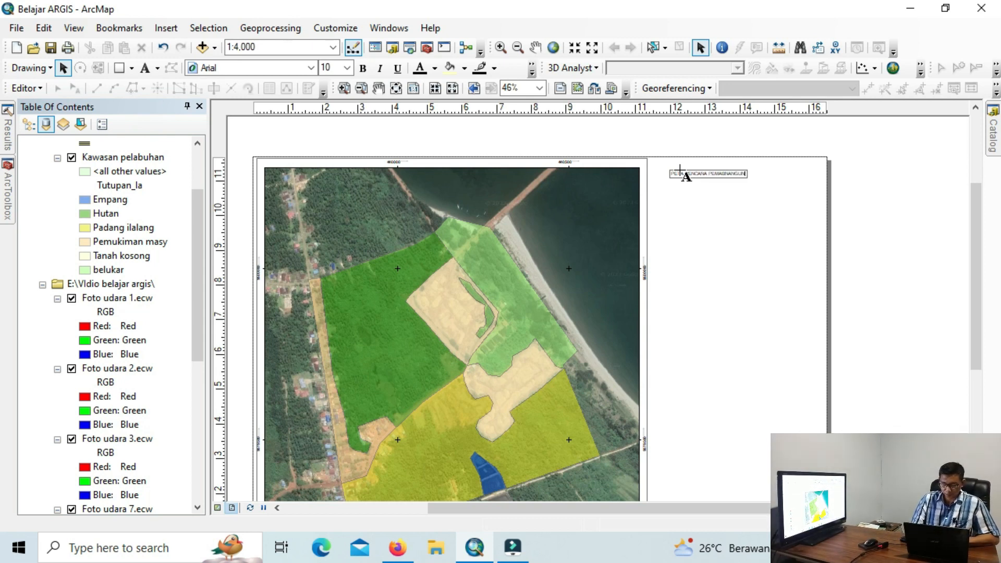
{"action": "type", "text": "AN KAWASAN PELAB"}
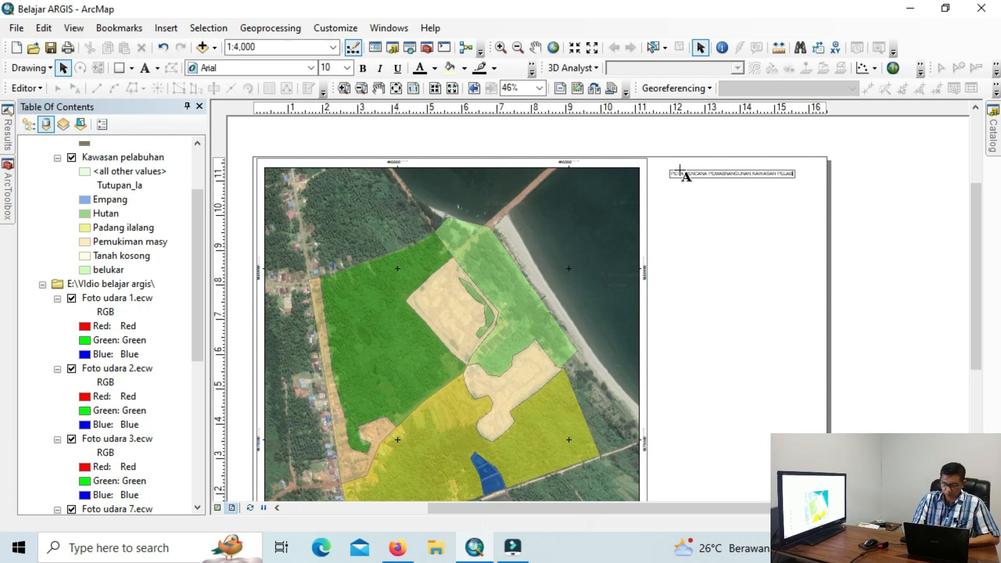
{"action": "type", "text": "UHAN"}
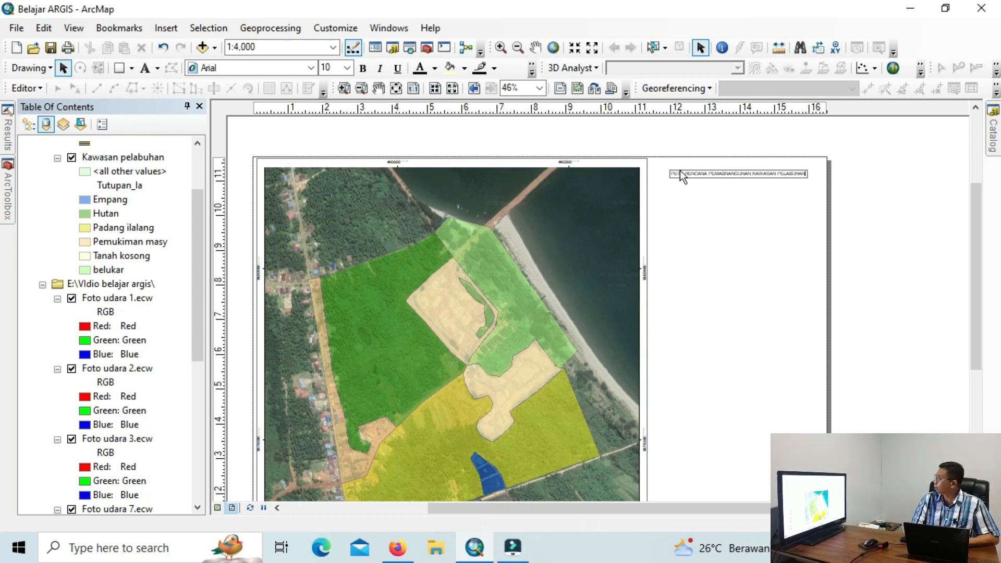
{"action": "key", "text": "Return"}
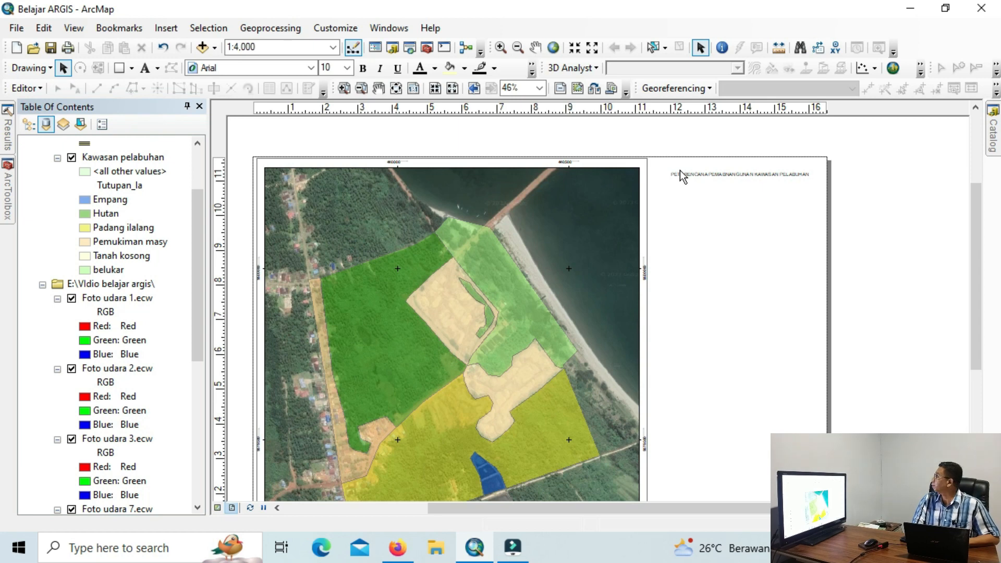
Open the title text's properties and correct the misspelled third word to "PEMBANGUNAN"
{"action": "left_click", "coordinate": [734, 177]}
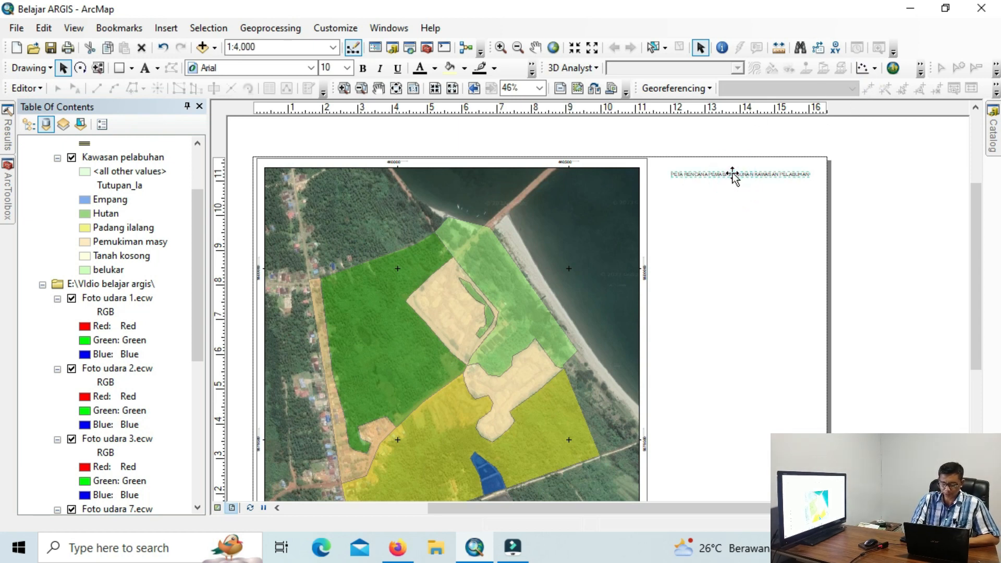
{"action": "double_click", "coordinate": [705, 175]}
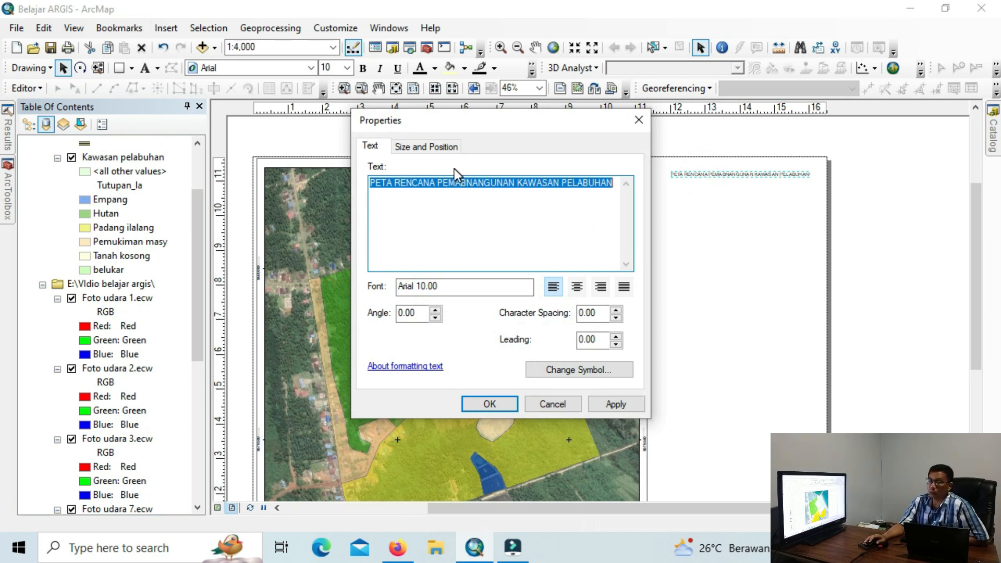
{"action": "left_click", "coordinate": [409, 185]}
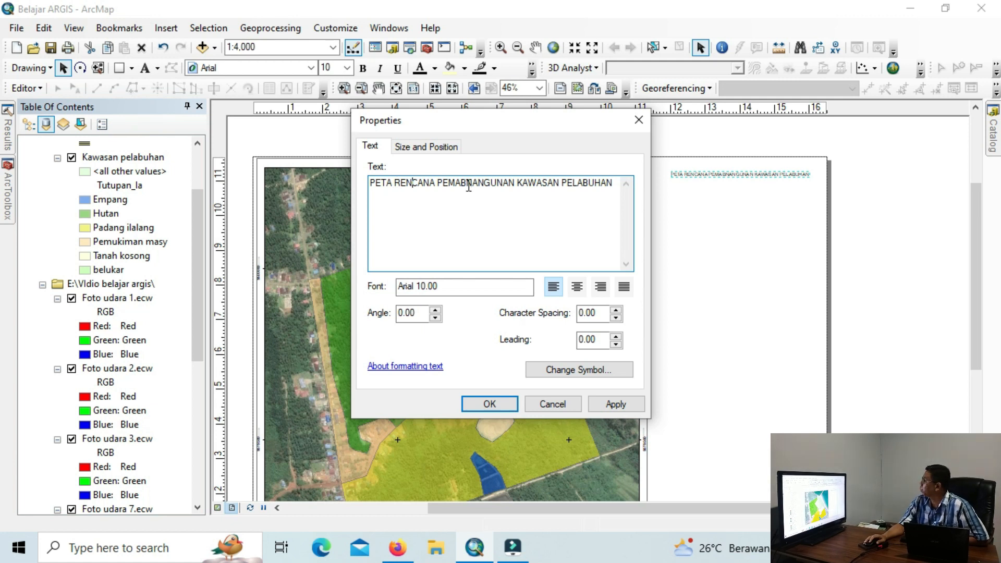
{"action": "key", "text": "Delete"}
{"action": "key", "text": "Delete"}
{"action": "key", "text": "Delete"}
{"action": "key", "text": "Delete"}
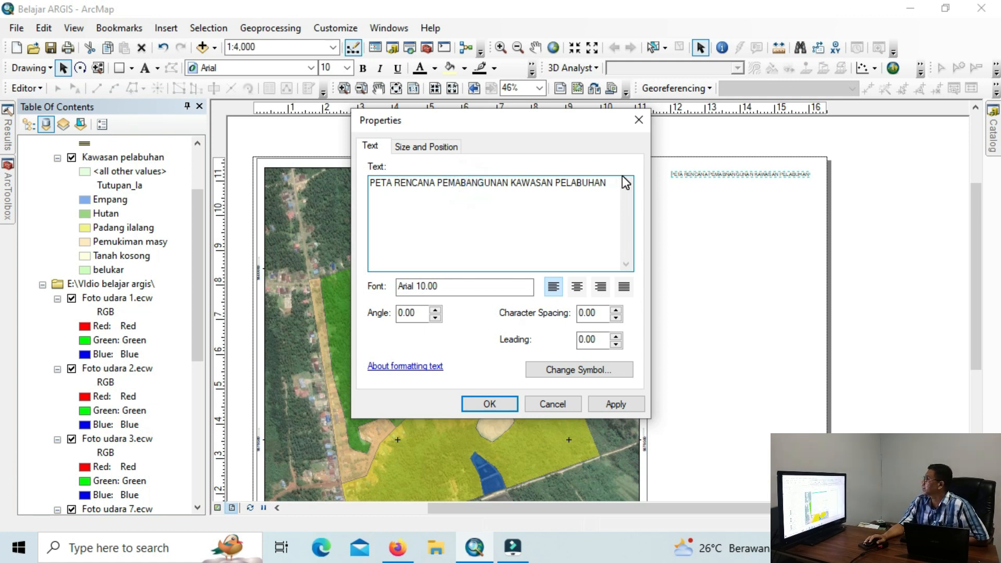
{"action": "key", "text": "BackSpace"}
{"action": "key", "text": "BackSpace"}
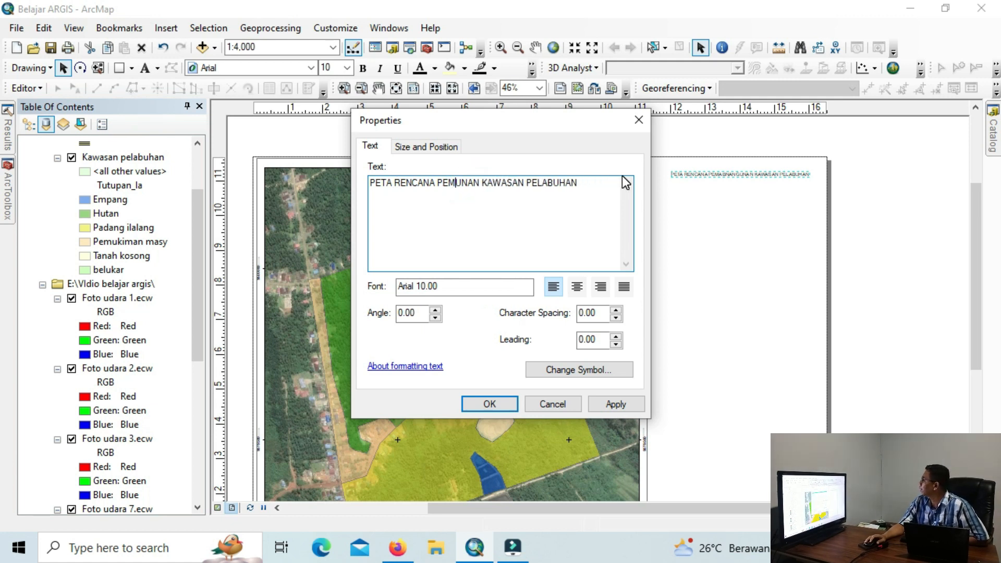
{"action": "type", "text": "BANGUNAN"}
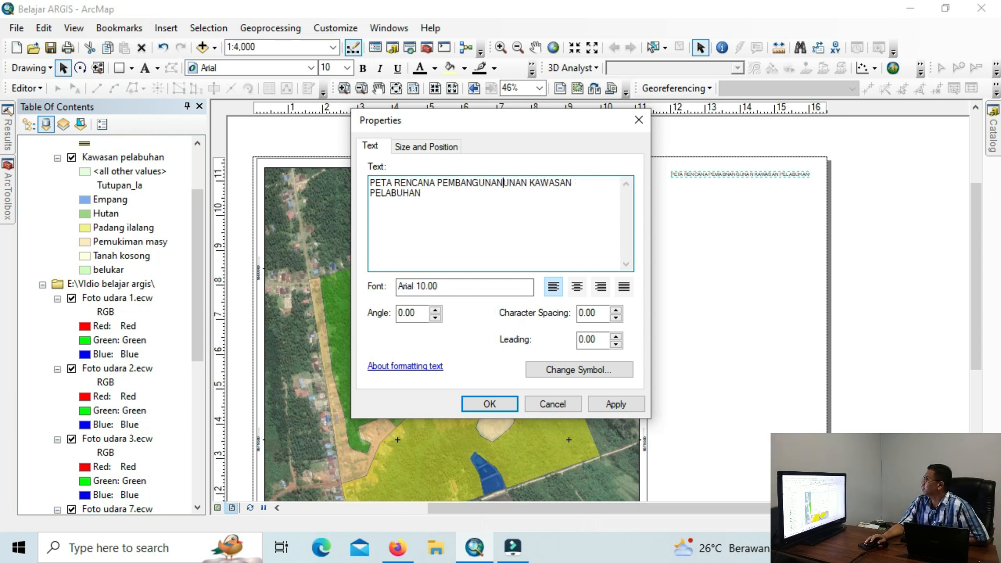
{"action": "key", "text": "Delete"}
{"action": "key", "text": "Delete"}
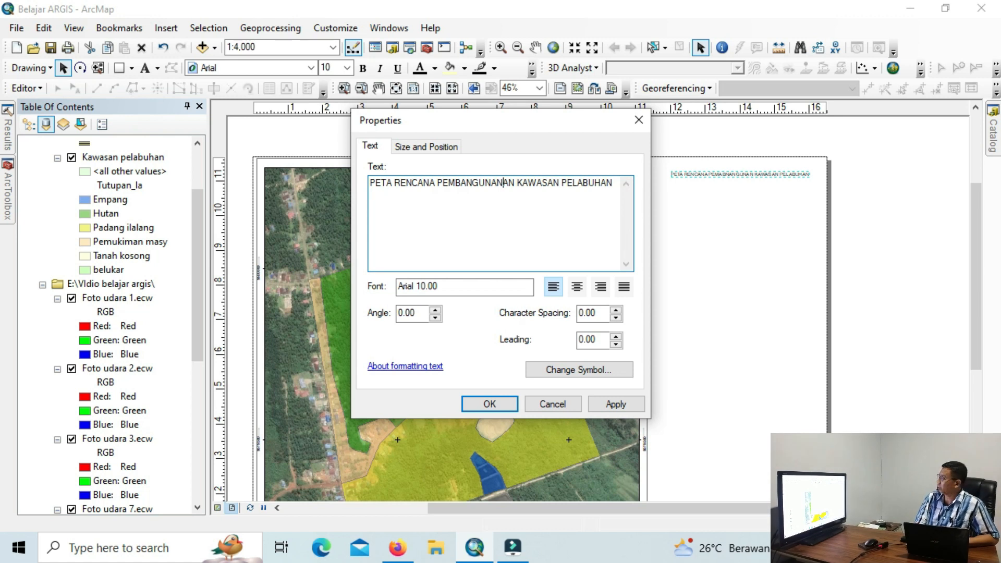
Reword the title to "PETA RENCANA PEMBANGUNAN AREAL JETI" with "PT. SUKSES MAJU BERSAMA" on a second line
{"action": "type", "text": "AREAL PELABU"}
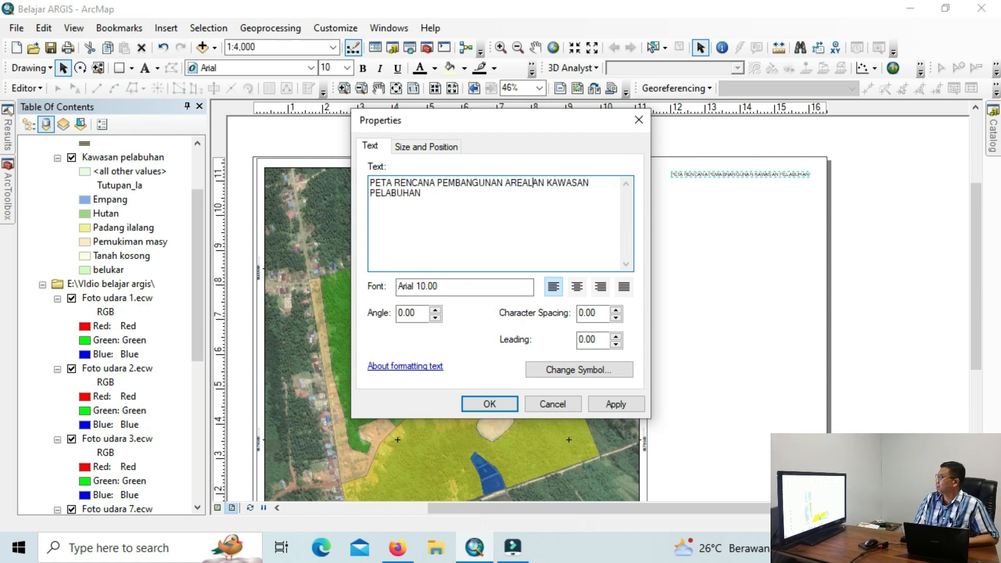
{"action": "type", "text": "HAN"}
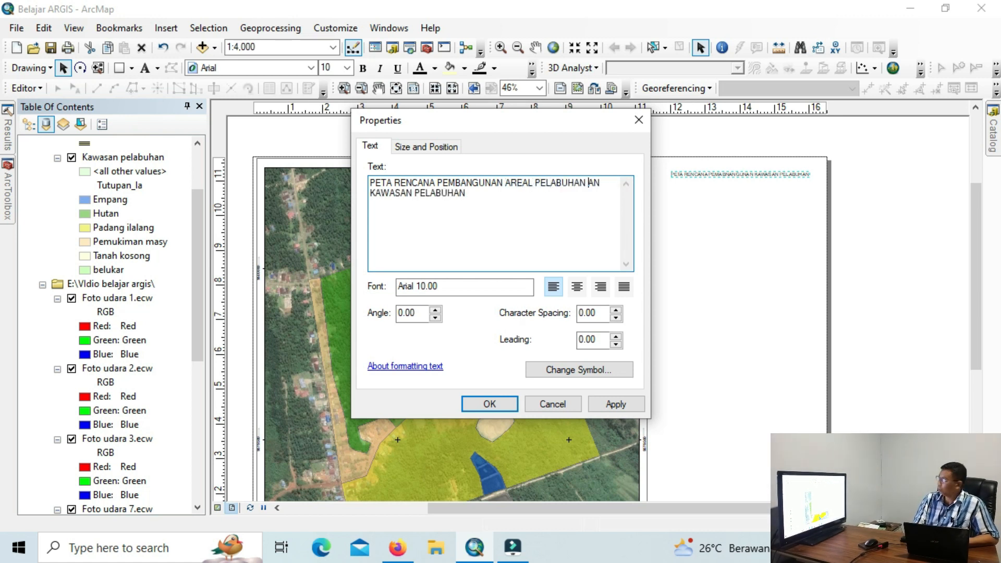
{"action": "key", "text": "Delete"}
{"action": "key", "text": "Delete"}
{"action": "key", "text": "Delete"}
{"action": "key", "text": "Delete"}
{"action": "key", "text": "Delete"}
{"action": "key", "text": "Delete"}
{"action": "key", "text": "Delete"}
{"action": "key", "text": "Delete"}
{"action": "key", "text": "Delete"}
{"action": "key", "text": "Delete"}
{"action": "key", "text": "Delete"}
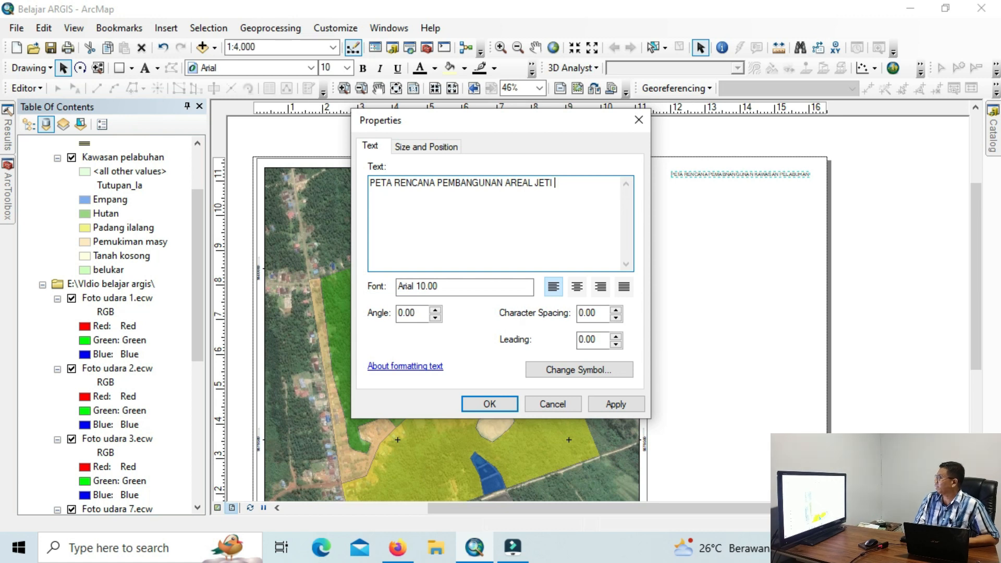
{"action": "key", "text": "BackSpace"}
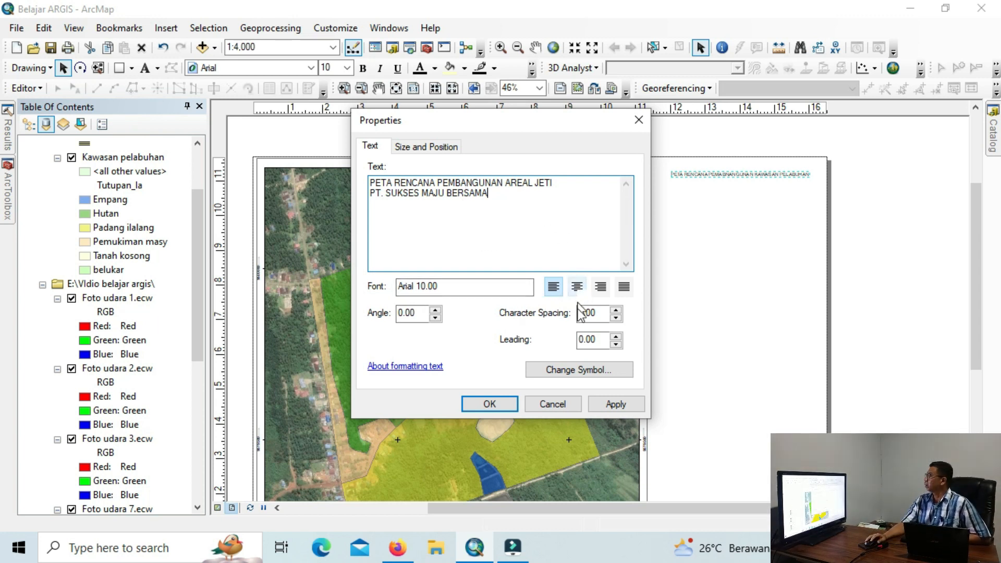
Change the title's text symbol to the Bahnschrift font at size 24 in bold
{"action": "left_click", "coordinate": [559, 370]}
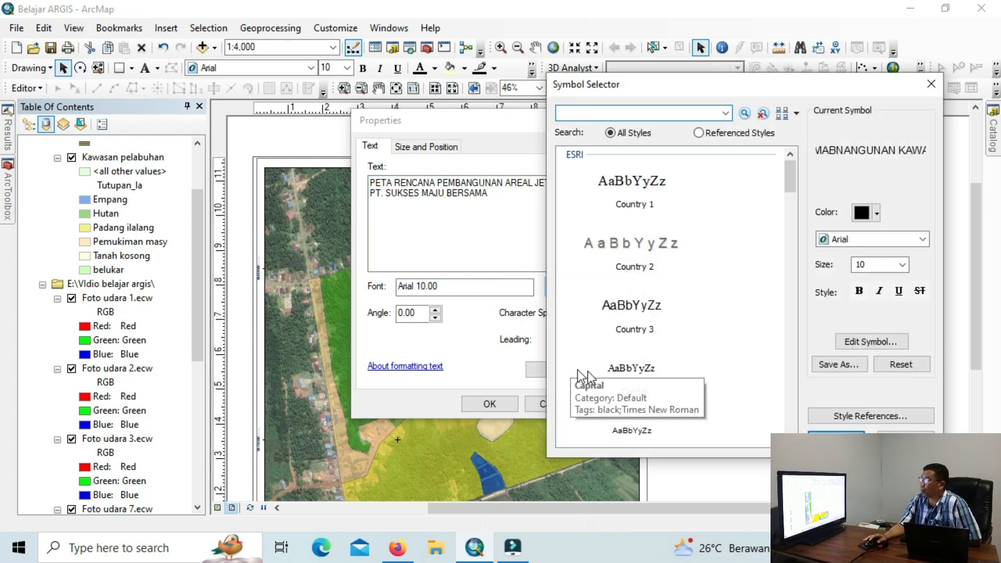
{"action": "left_click", "coordinate": [933, 87]}
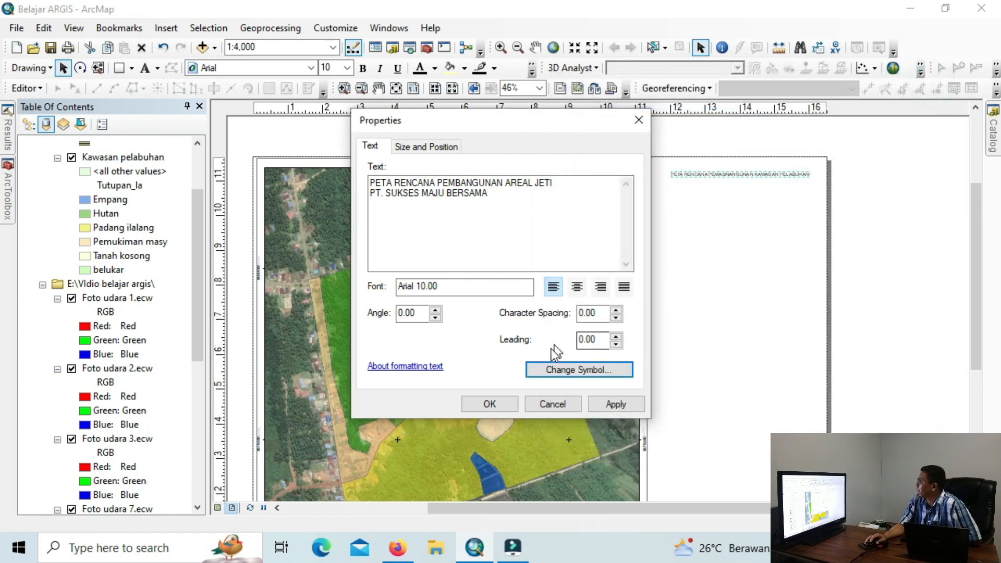
{"action": "left_click", "coordinate": [547, 363]}
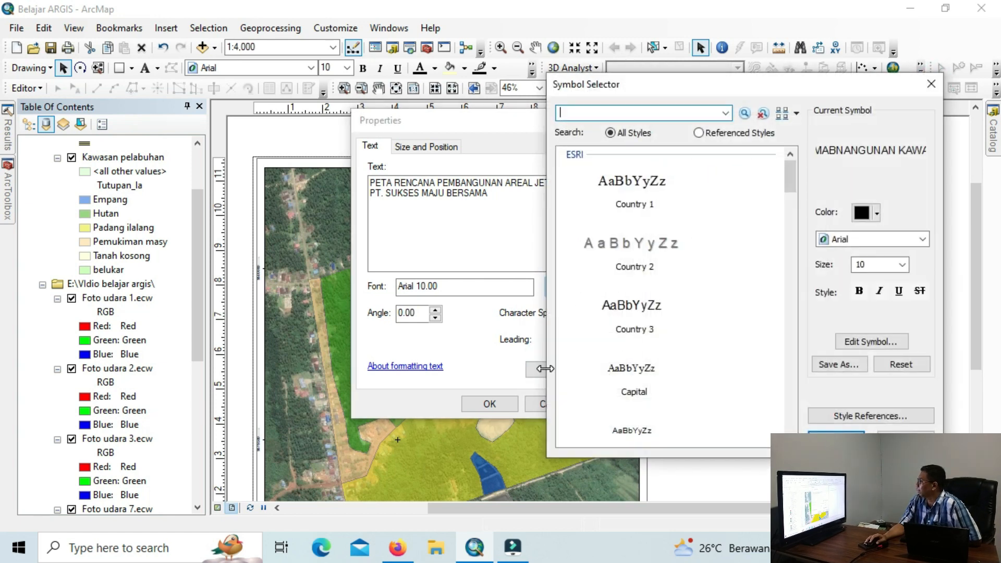
{"action": "left_click", "coordinate": [921, 241]}
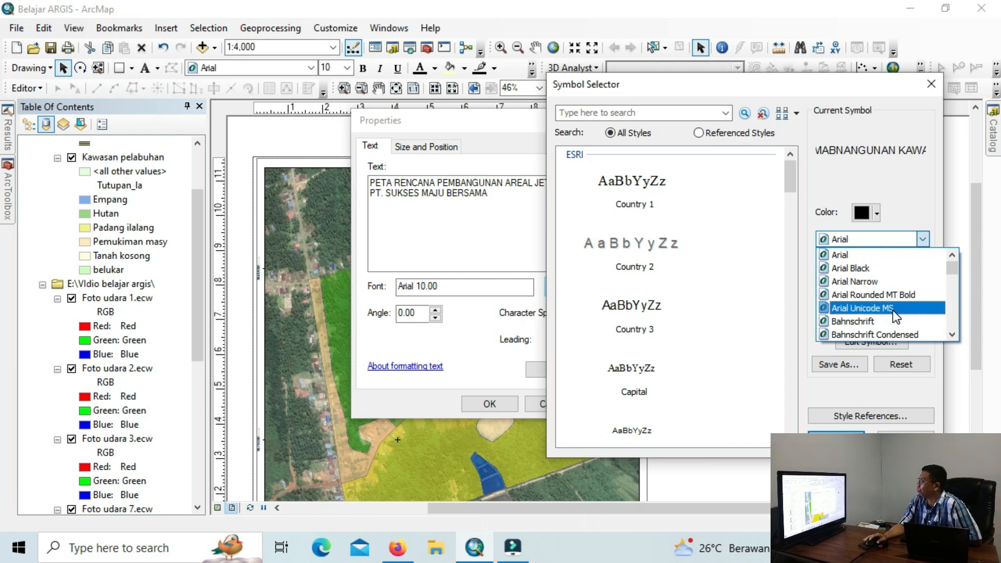
{"action": "left_click", "coordinate": [844, 322]}
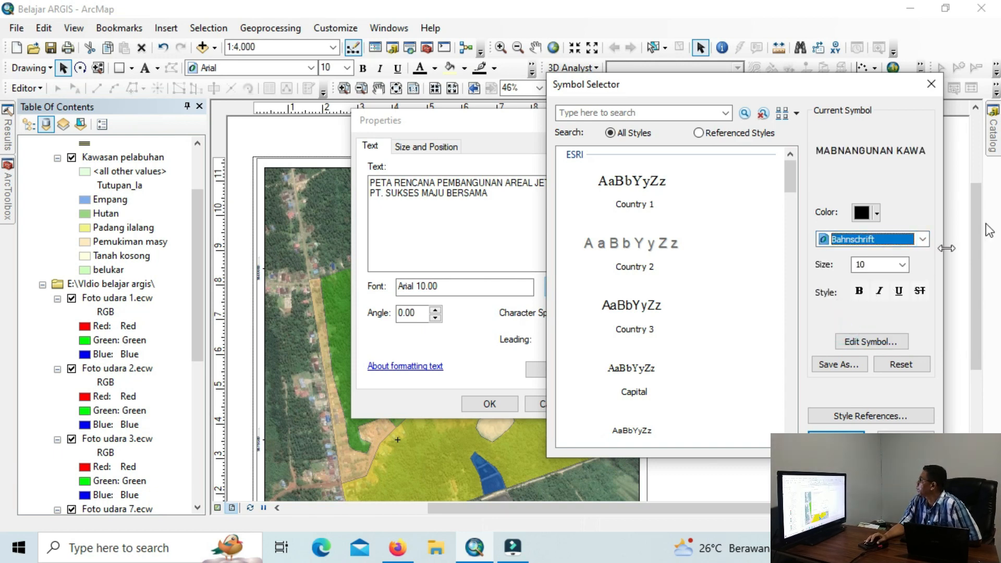
{"action": "left_click", "coordinate": [903, 265]}
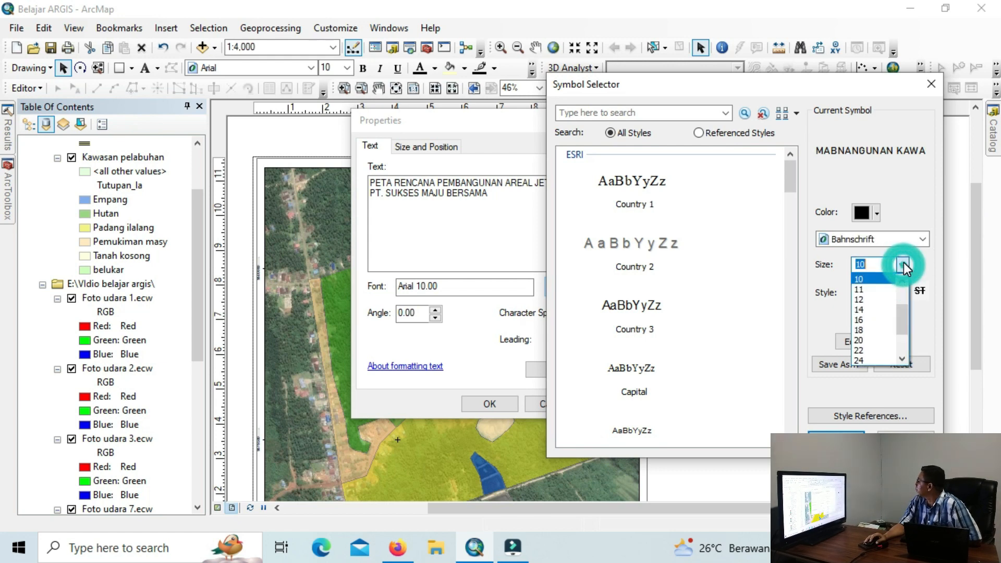
{"action": "scroll", "coordinate": [886, 334], "scroll_direction": "down", "scroll_amount": 1}
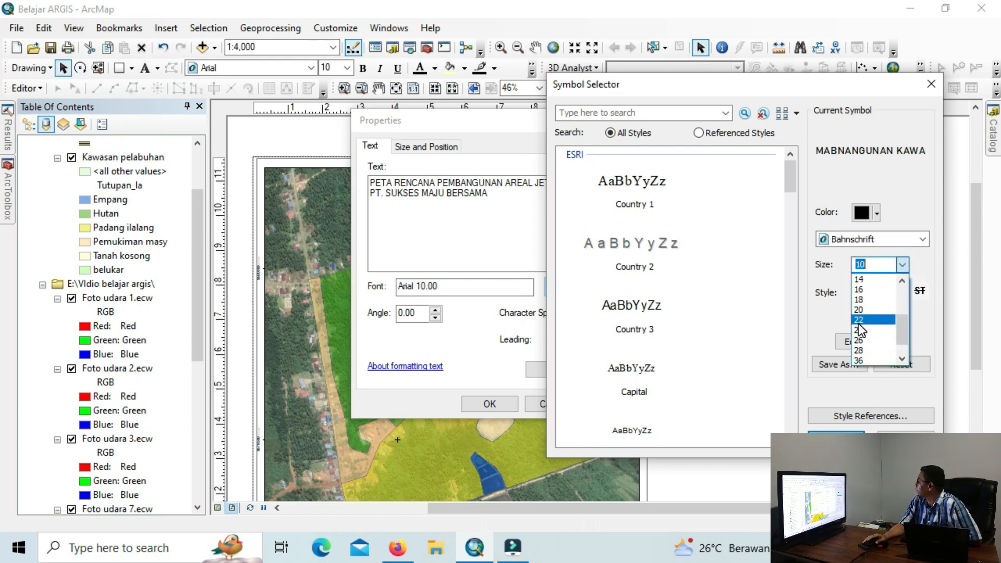
{"action": "left_click", "coordinate": [859, 330]}
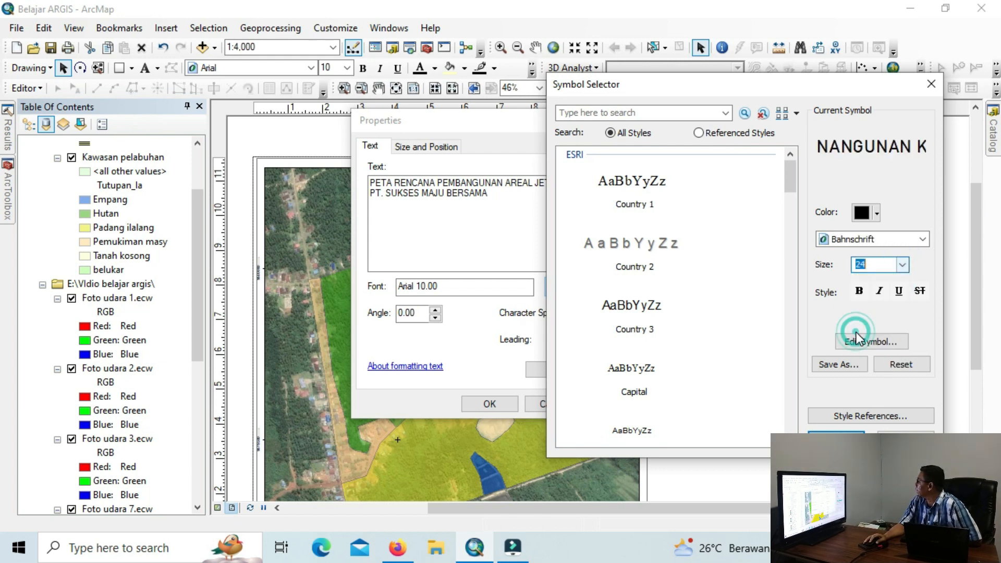
{"action": "left_click", "coordinate": [860, 292]}
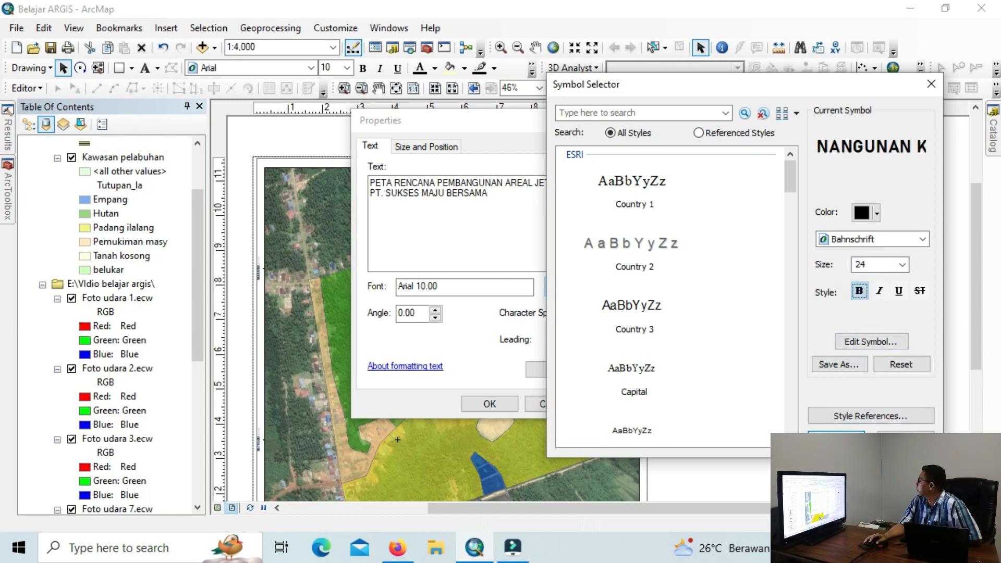
{"action": "left_click", "coordinate": [836, 441]}
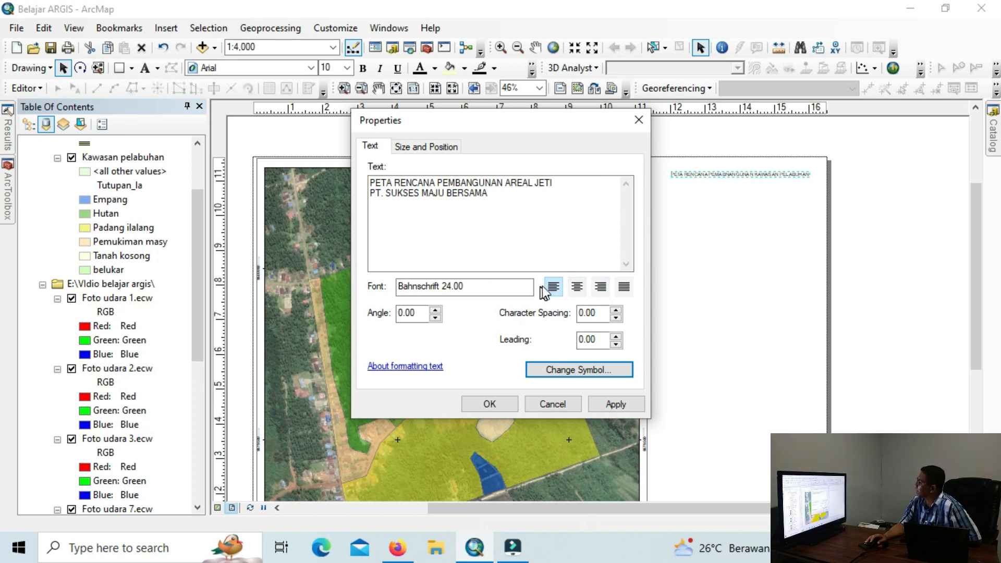
Centre-align the two title lines and move the title off the map into the blank area beside it
{"action": "left_click", "coordinate": [578, 288]}
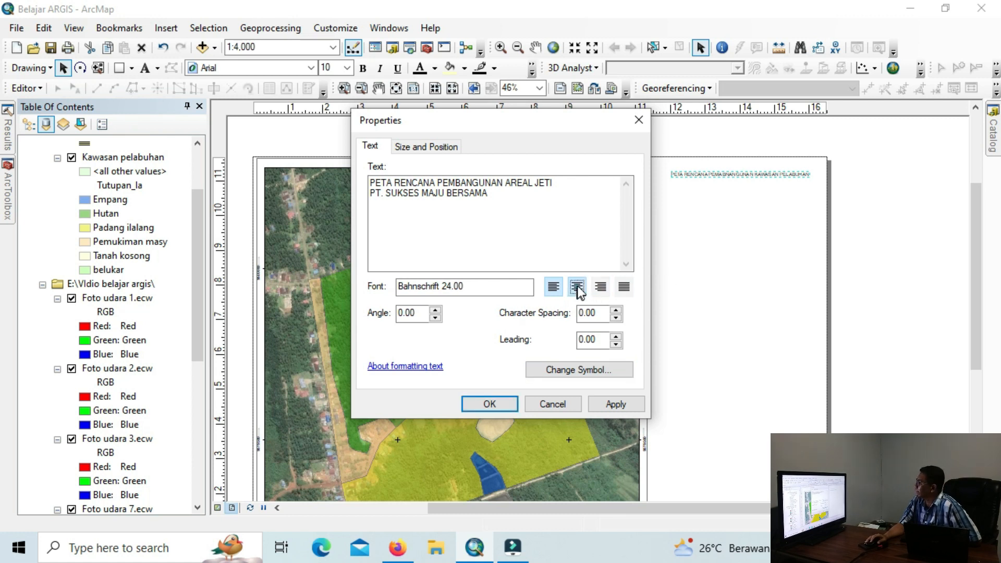
{"action": "left_click", "coordinate": [490, 405]}
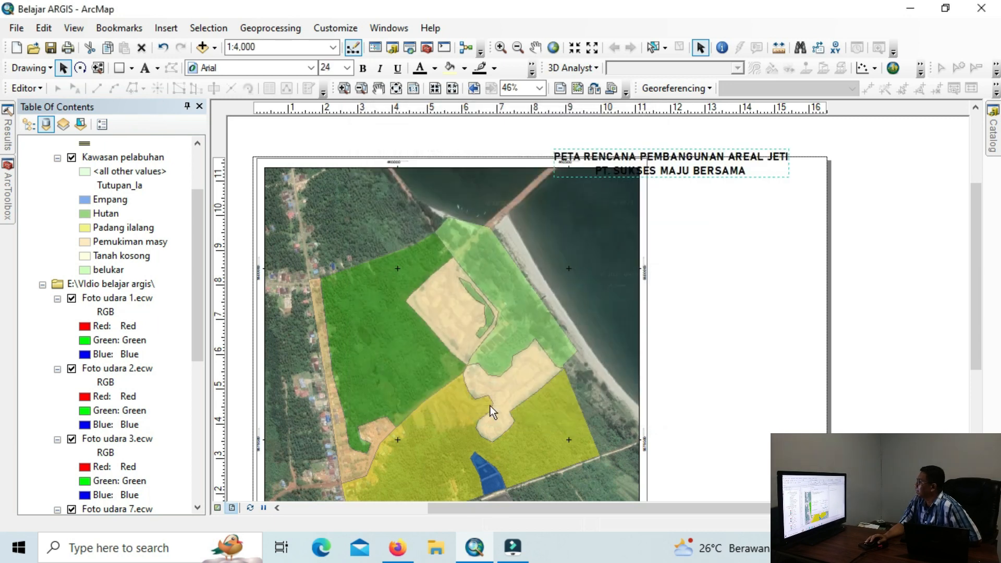
{"action": "left_click_drag", "start_coordinate": [678, 157], "coordinate": [772, 174]}
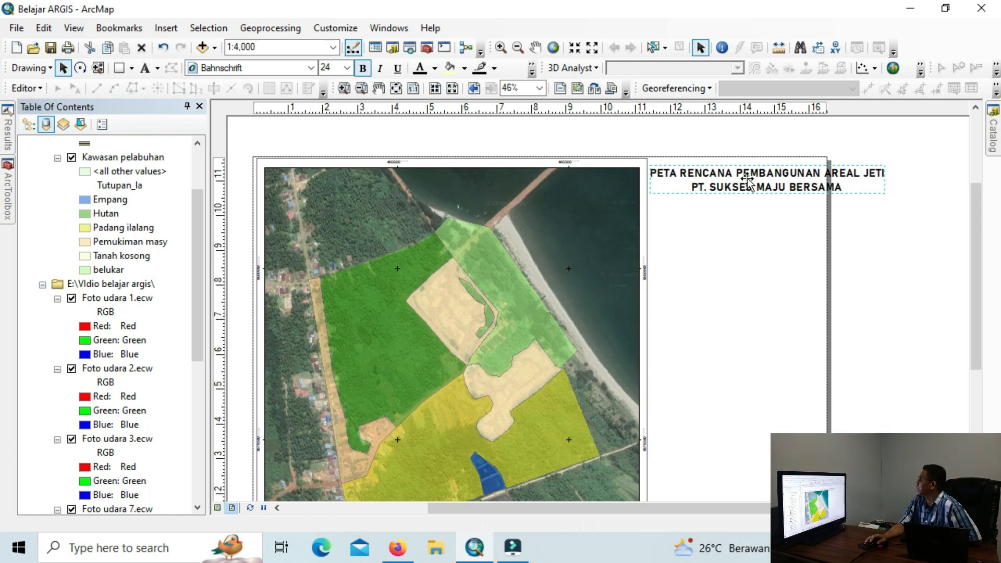
Try fitting the title within the page by reducing its font size to 20 and shifting it toward the map frame
{"action": "double_click", "coordinate": [746, 178]}
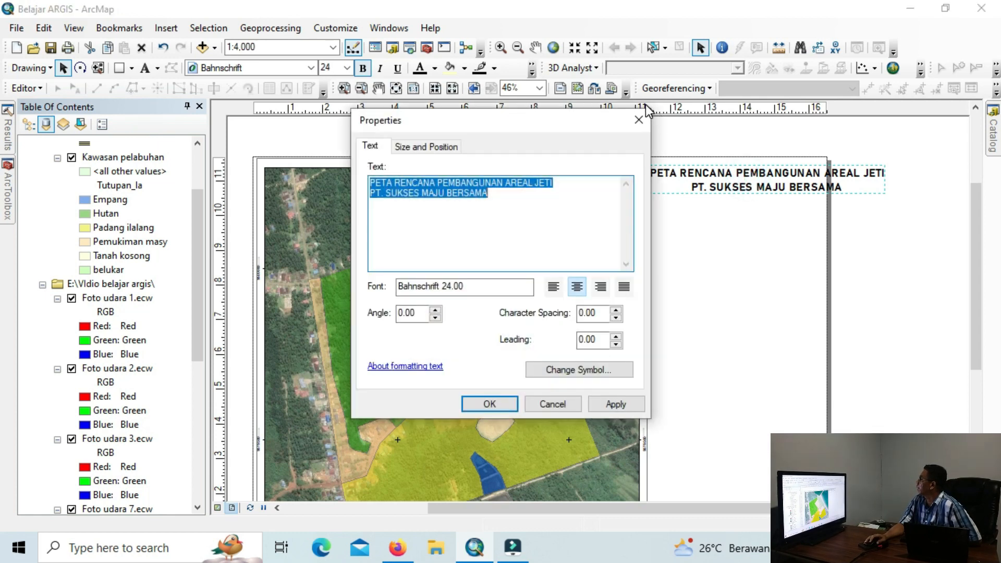
{"action": "left_click", "coordinate": [636, 121]}
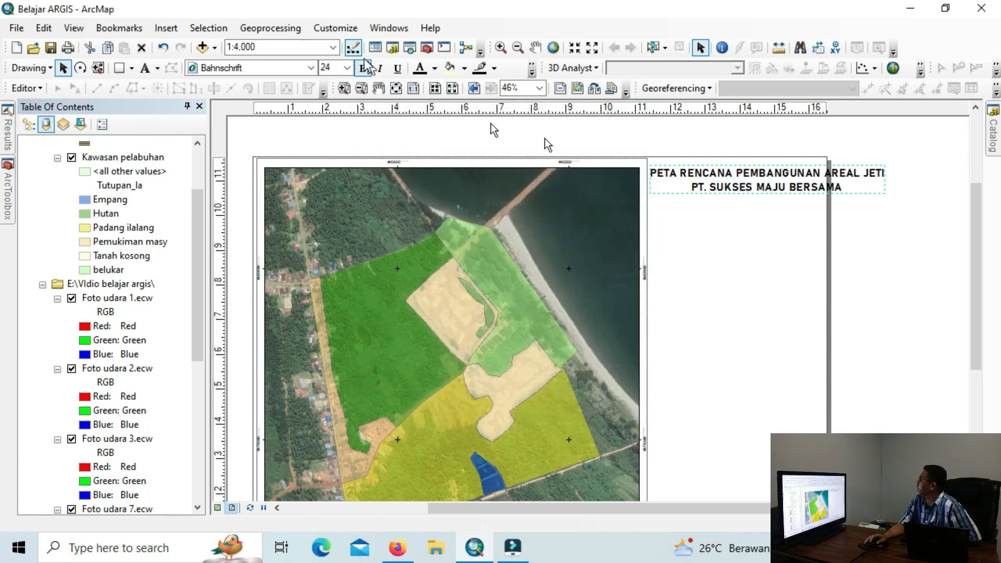
{"action": "left_click", "coordinate": [347, 68]}
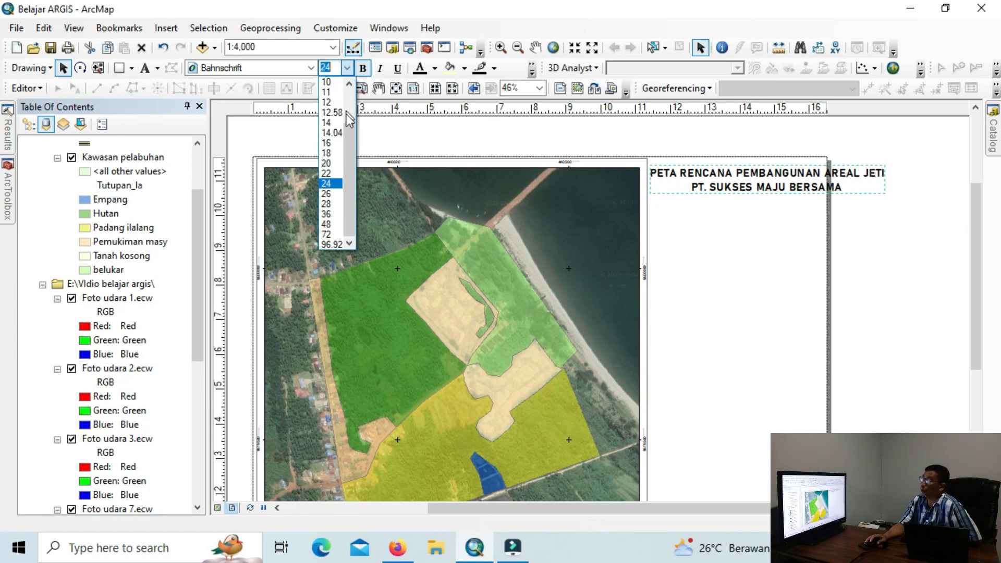
{"action": "left_click", "coordinate": [328, 165]}
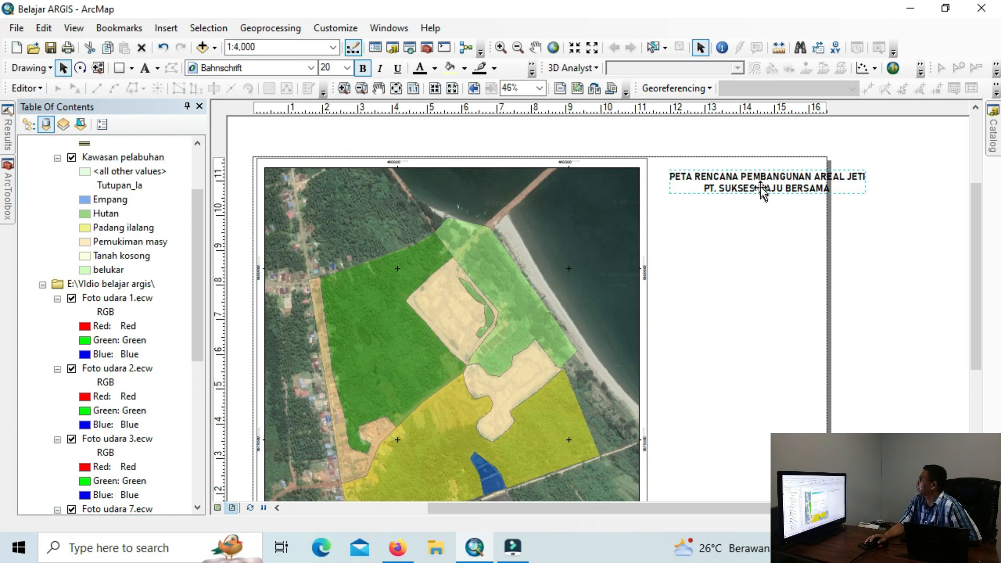
{"action": "left_click_drag", "start_coordinate": [761, 190], "coordinate": [742, 179]}
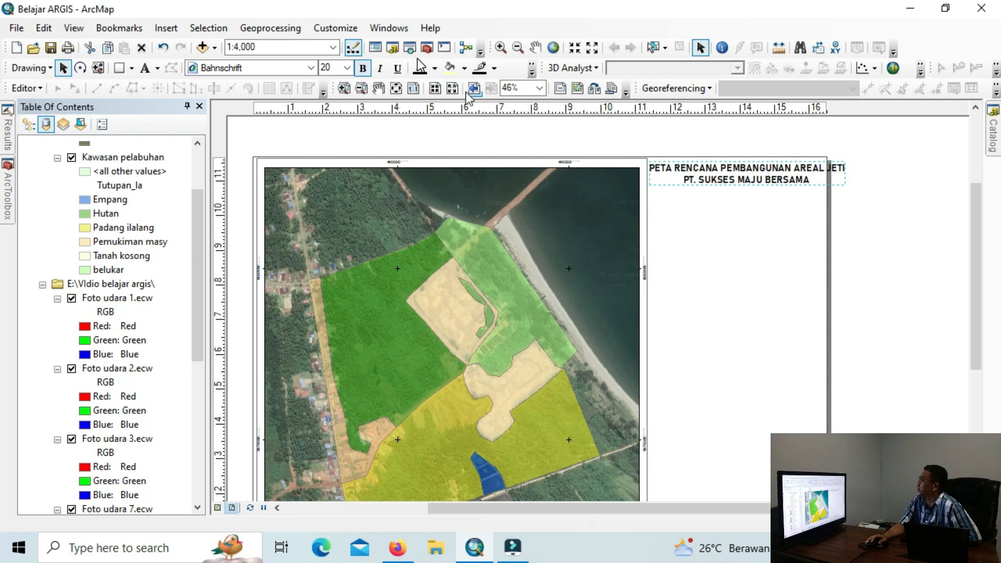
Change the title's font to Bahnschrift Condensed at size 24 and position it at the top of the blank area beside the map
{"action": "left_click", "coordinate": [311, 70]}
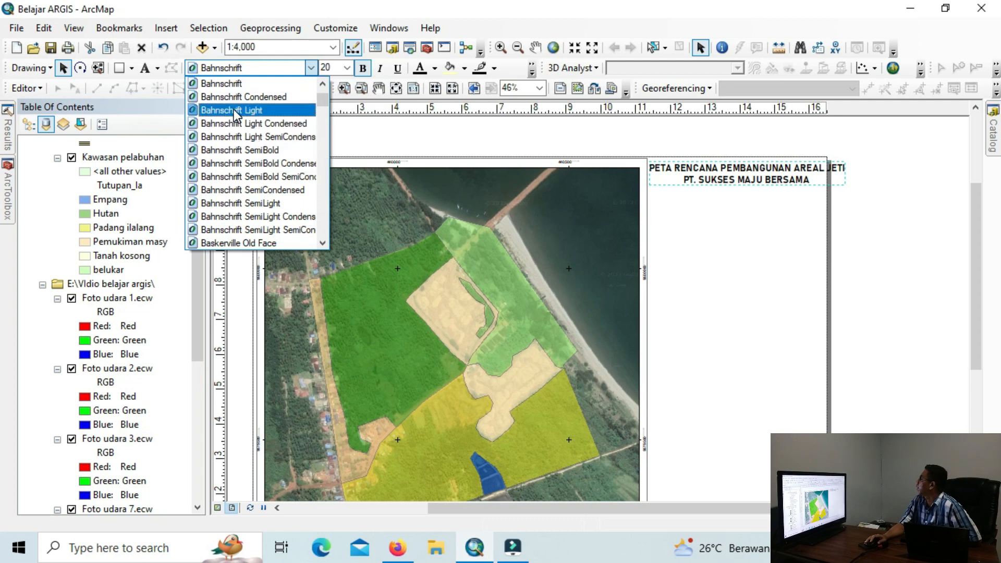
{"action": "scroll", "coordinate": [253, 168], "scroll_direction": "up", "scroll_amount": 2}
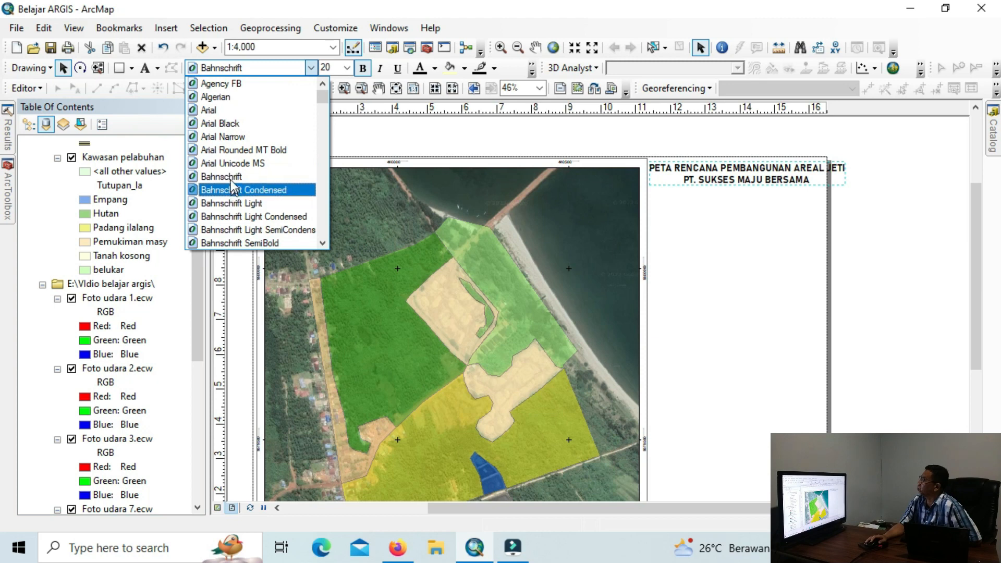
{"action": "left_click", "coordinate": [228, 191]}
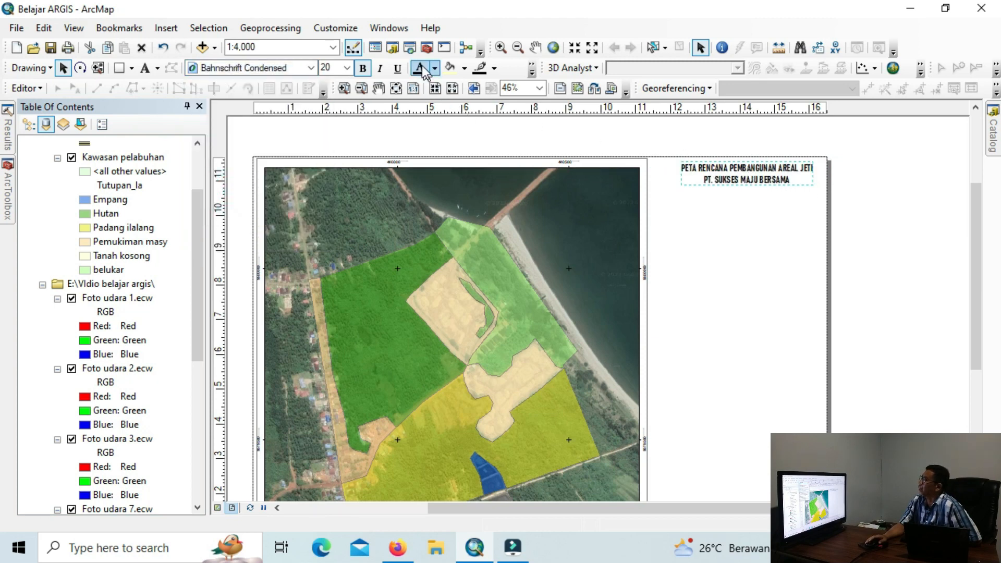
{"action": "left_click", "coordinate": [350, 68]}
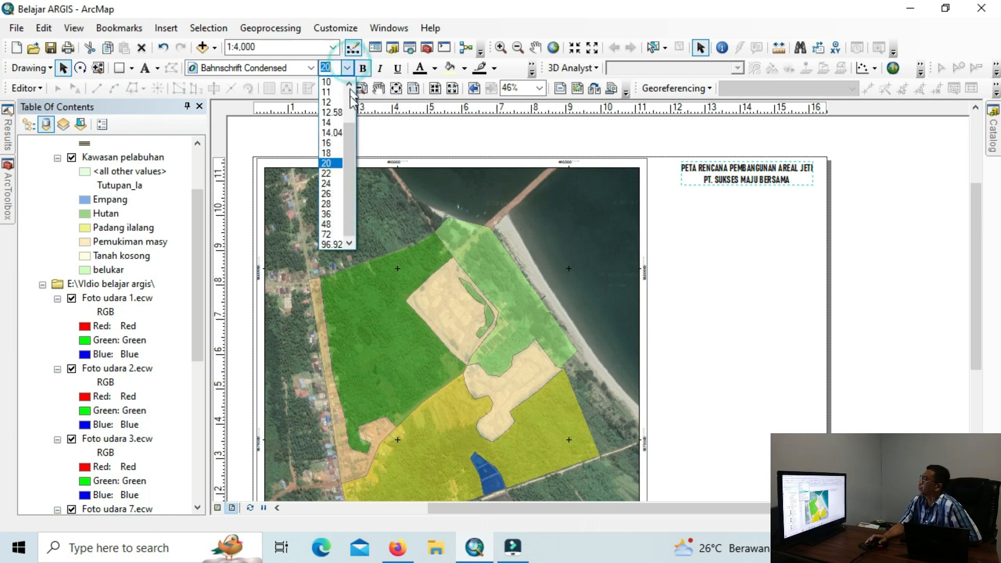
{"action": "left_click", "coordinate": [329, 184]}
{"action": "left_click_drag", "start_coordinate": [757, 171], "coordinate": [749, 177]}
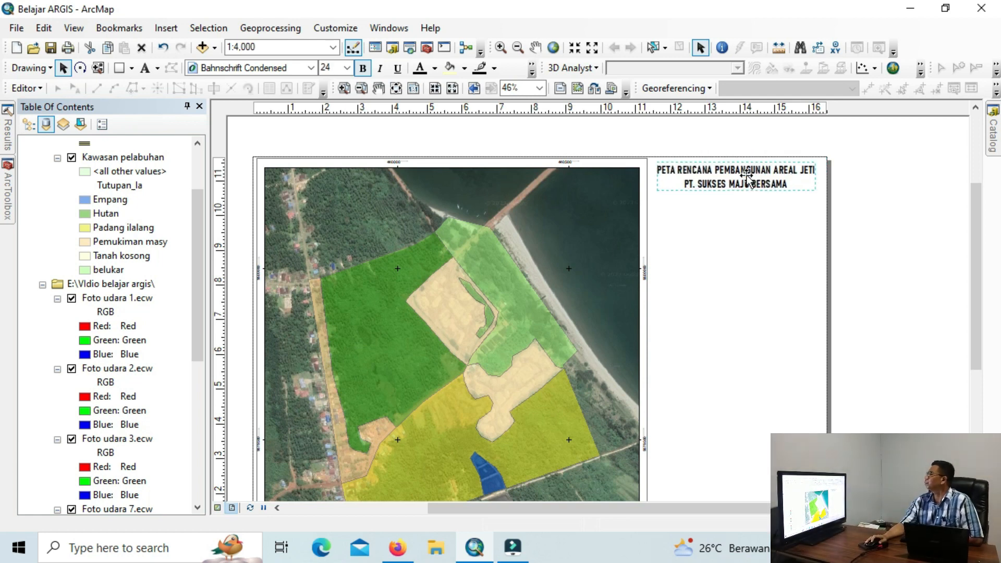
{"action": "left_click", "coordinate": [763, 266]}
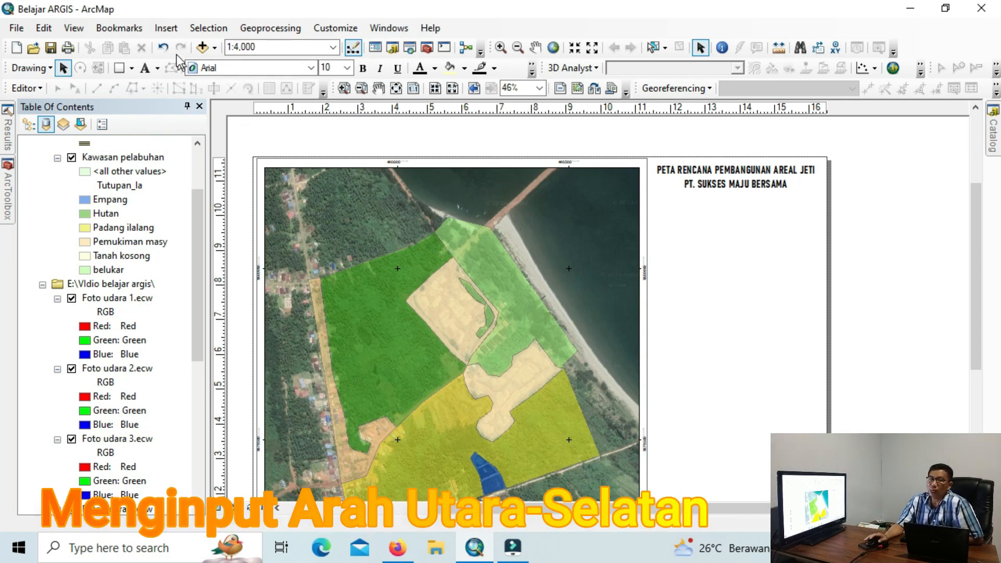
Insert a north arrow in the ESRI North 7 style on the layout page
{"action": "left_click", "coordinate": [164, 27]}
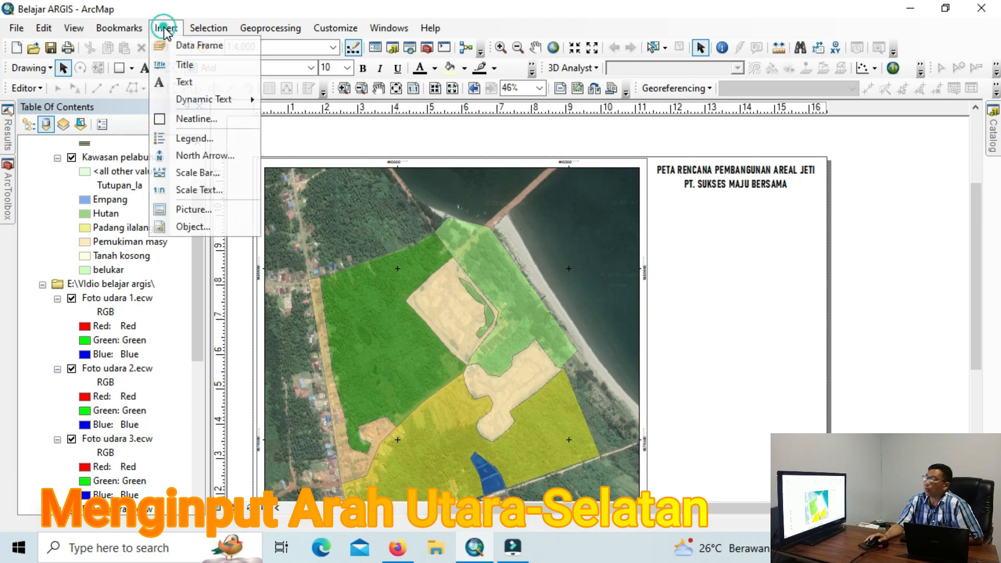
{"action": "left_click", "coordinate": [181, 156]}
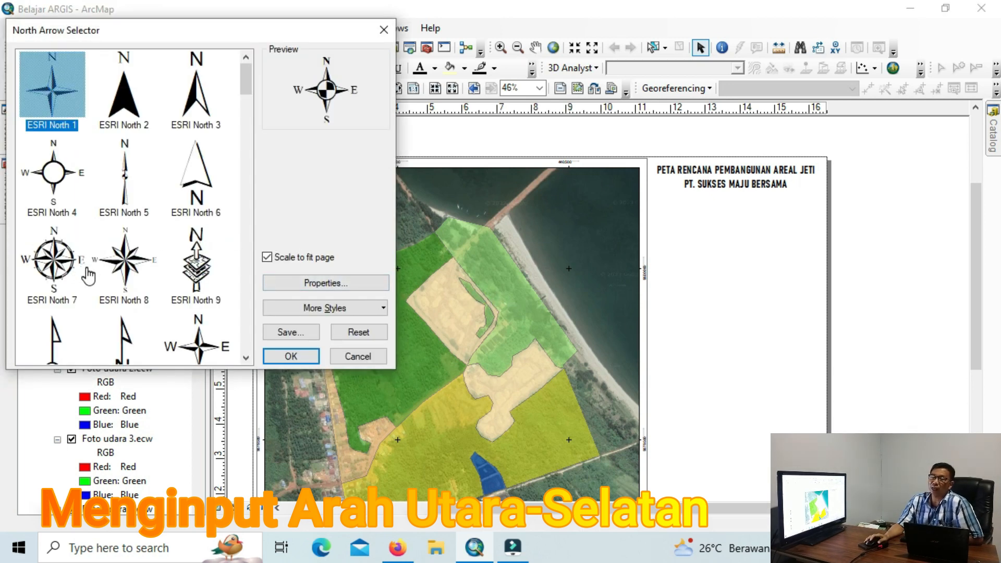
{"action": "scroll", "coordinate": [60, 265], "scroll_direction": "down", "scroll_amount": 3}
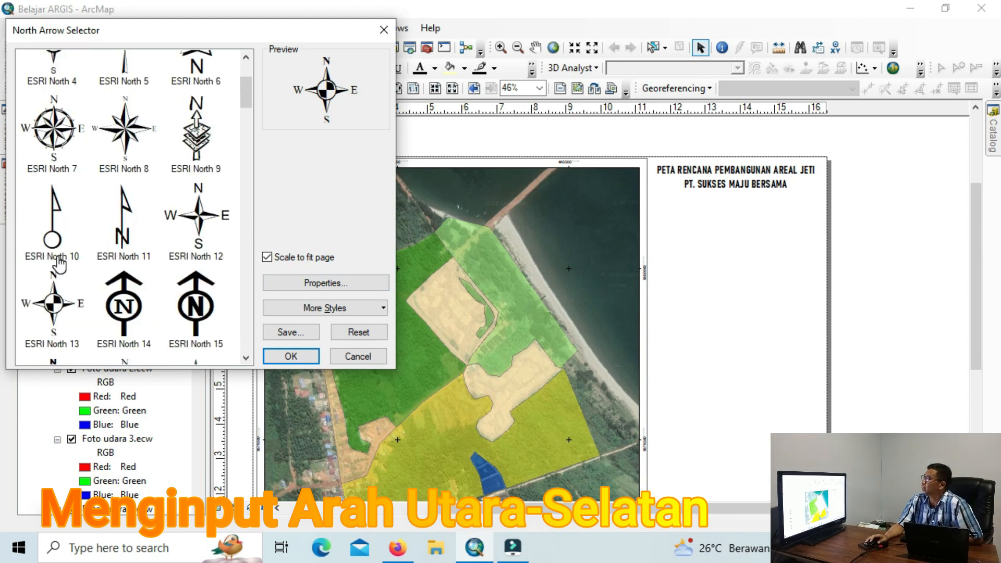
{"action": "scroll", "coordinate": [60, 265], "scroll_direction": "up", "scroll_amount": 3}
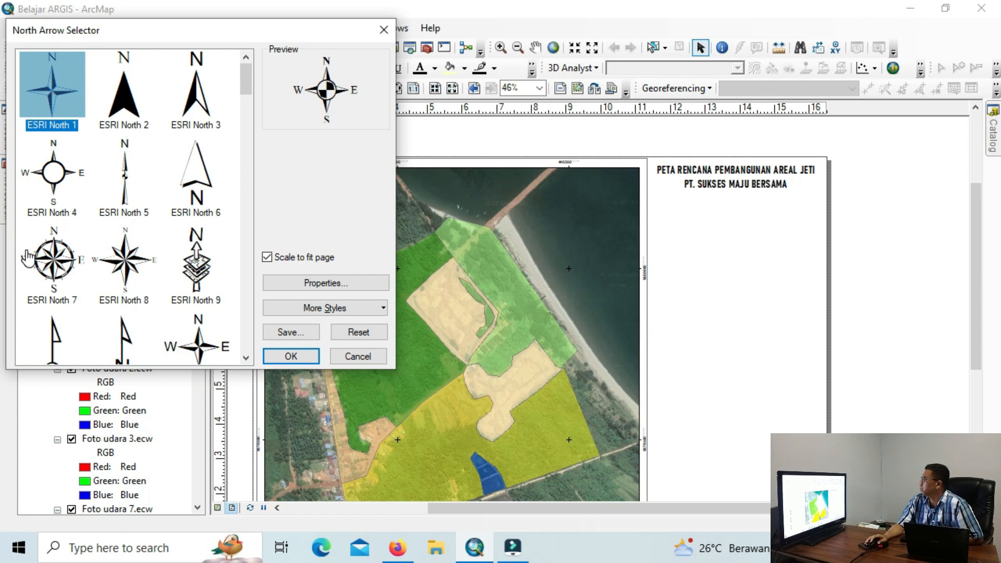
{"action": "left_click", "coordinate": [56, 264]}
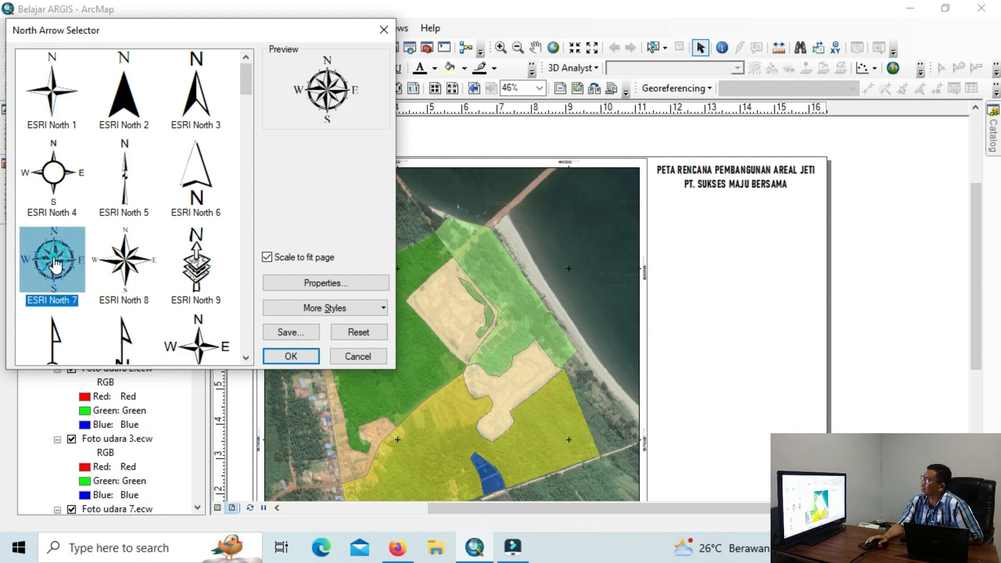
{"action": "left_click", "coordinate": [284, 355]}
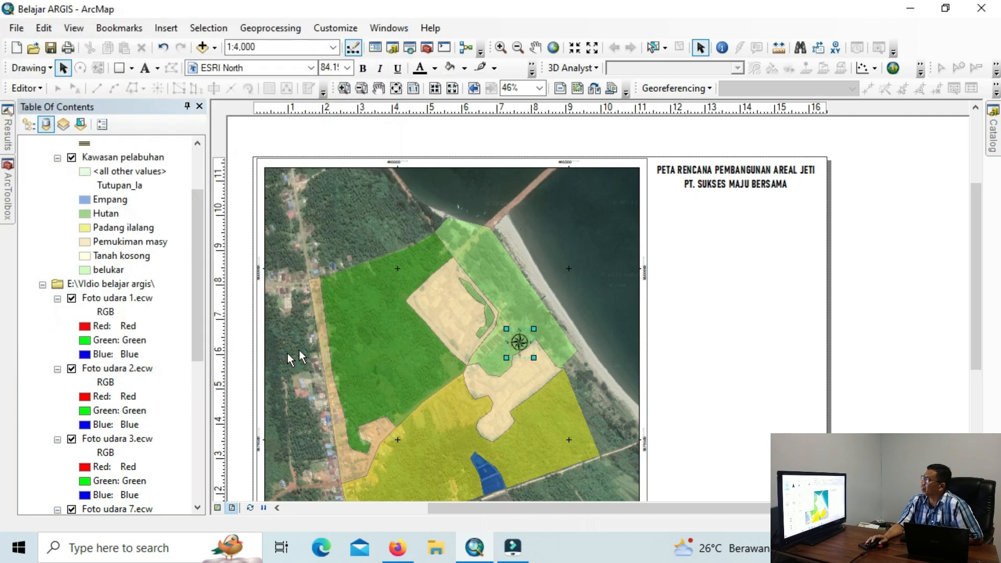
Move the north arrow off the map to just below the title and enlarge it slightly
{"action": "left_click_drag", "start_coordinate": [517, 344], "coordinate": [721, 217]}
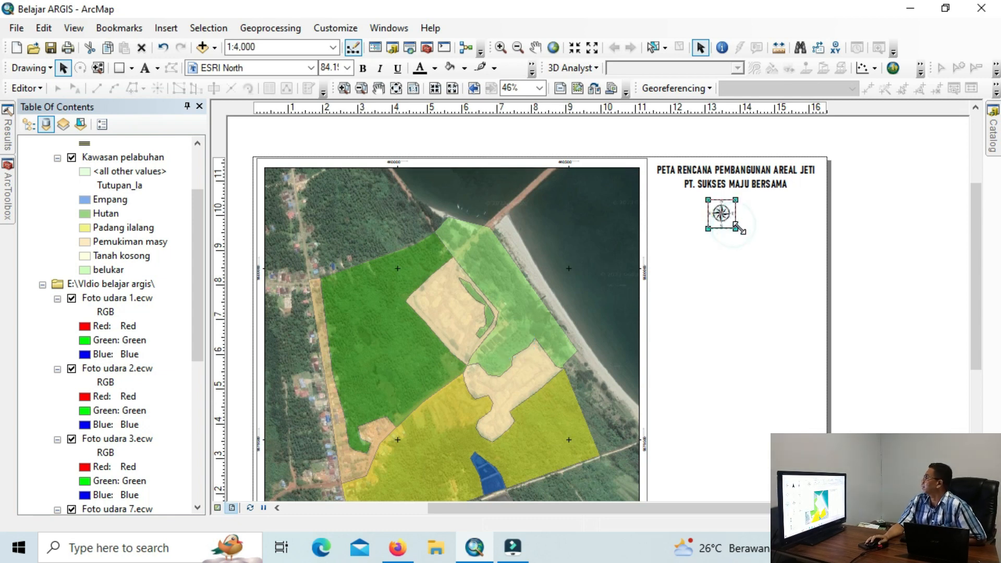
{"action": "left_click_drag", "start_coordinate": [742, 231], "coordinate": [739, 231]}
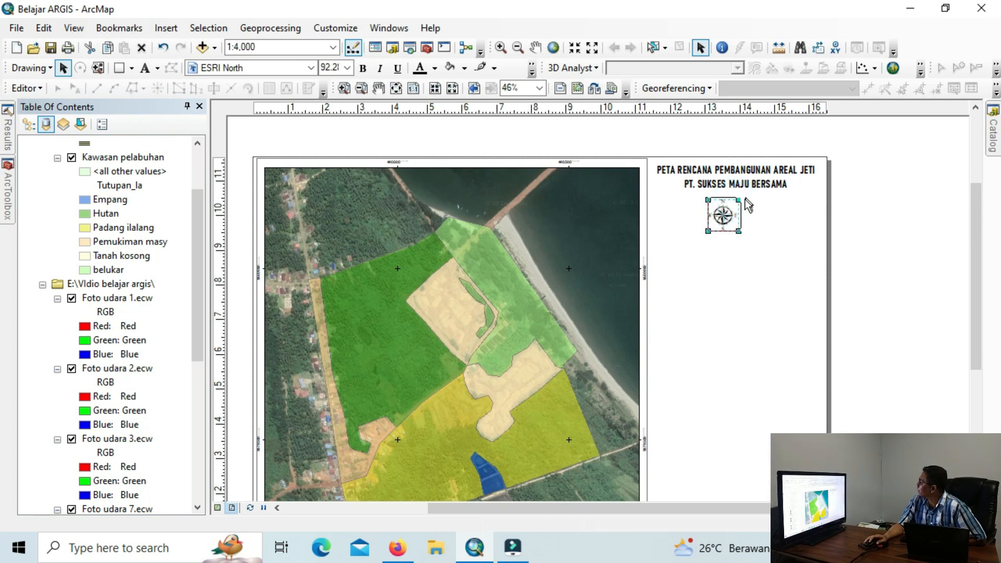
{"action": "left_click_drag", "start_coordinate": [739, 199], "coordinate": [743, 196]}
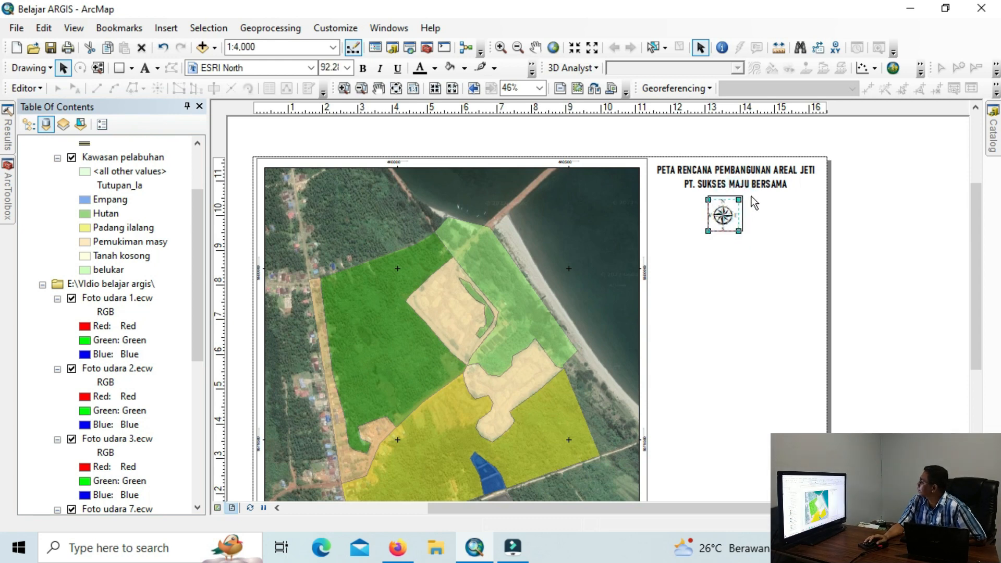
{"action": "left_click", "coordinate": [737, 242]}
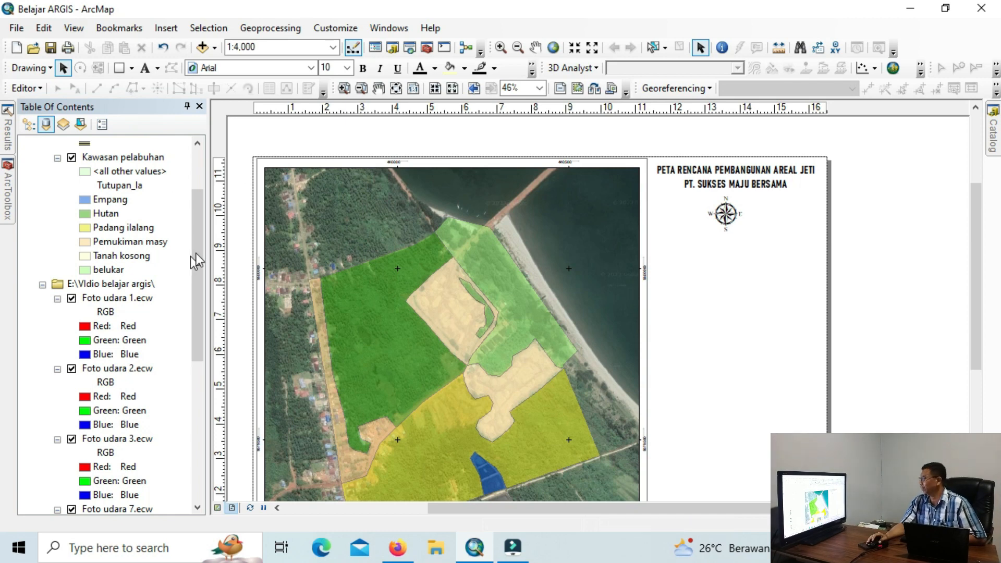
Insert an Alternating Scale Bar 1 on the layout page and move it off the map to below the north arrow
{"action": "left_click", "coordinate": [163, 29]}
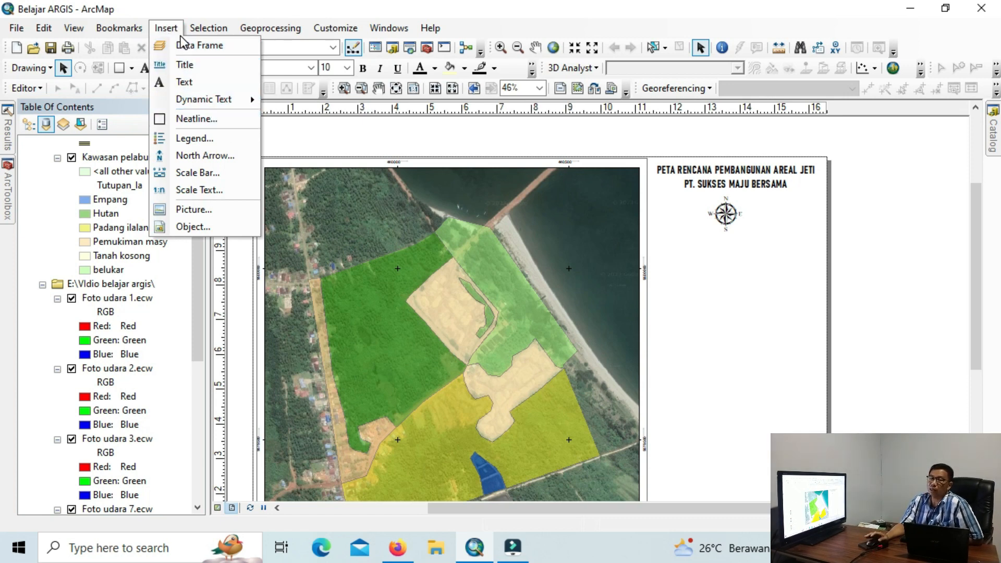
{"action": "left_click", "coordinate": [194, 175]}
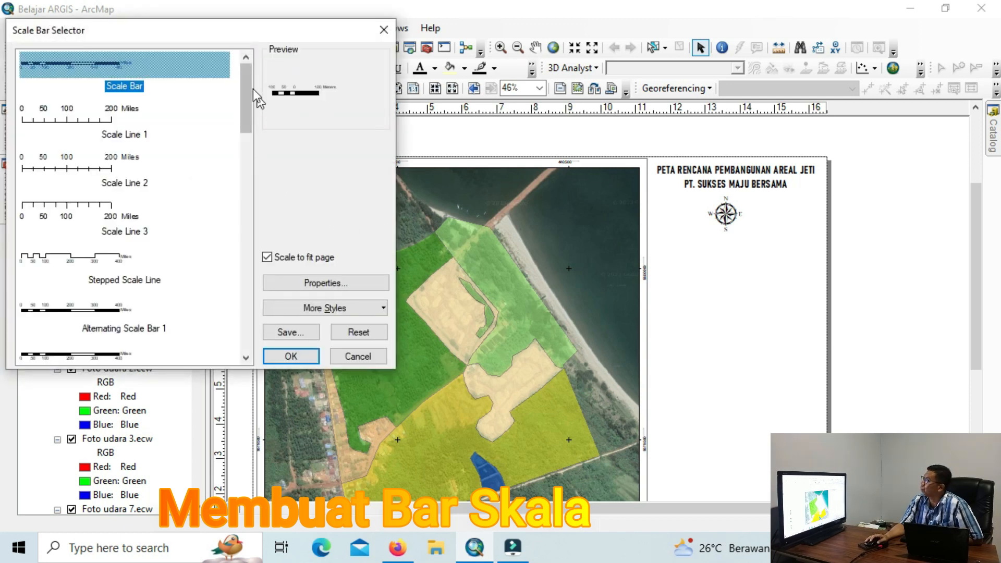
{"action": "scroll", "coordinate": [122, 232], "scroll_direction": "down", "scroll_amount": 2}
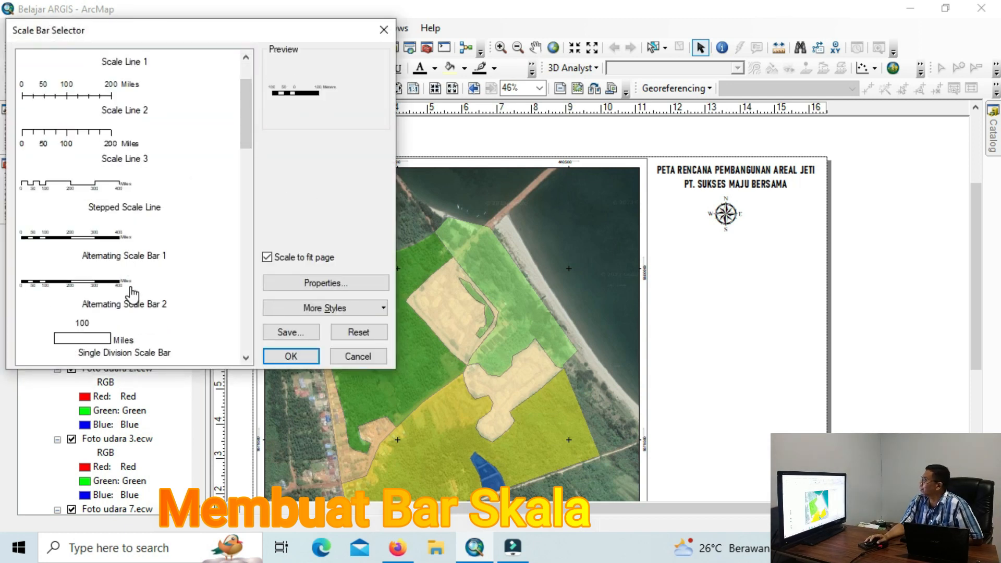
{"action": "left_click", "coordinate": [73, 239]}
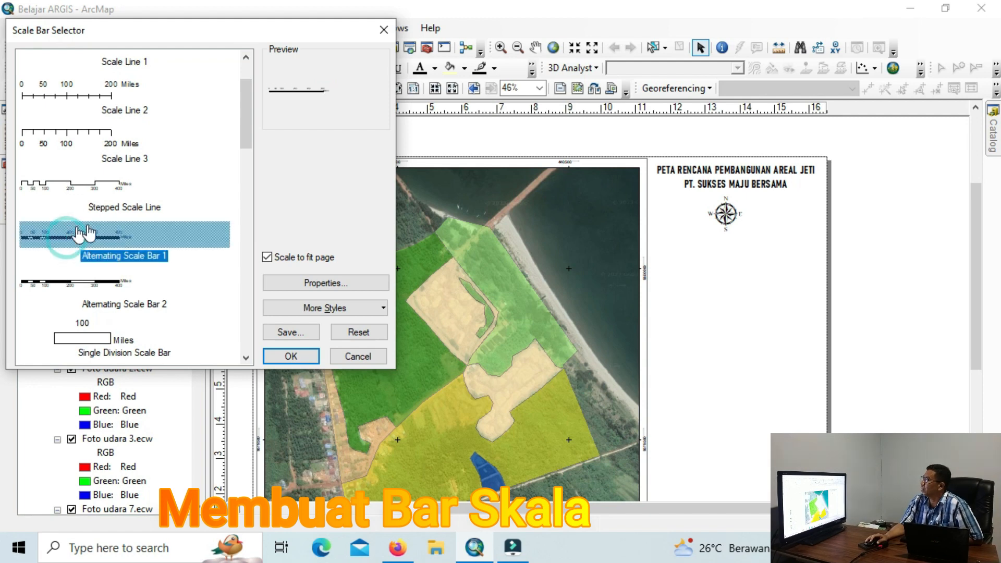
{"action": "left_click", "coordinate": [291, 357]}
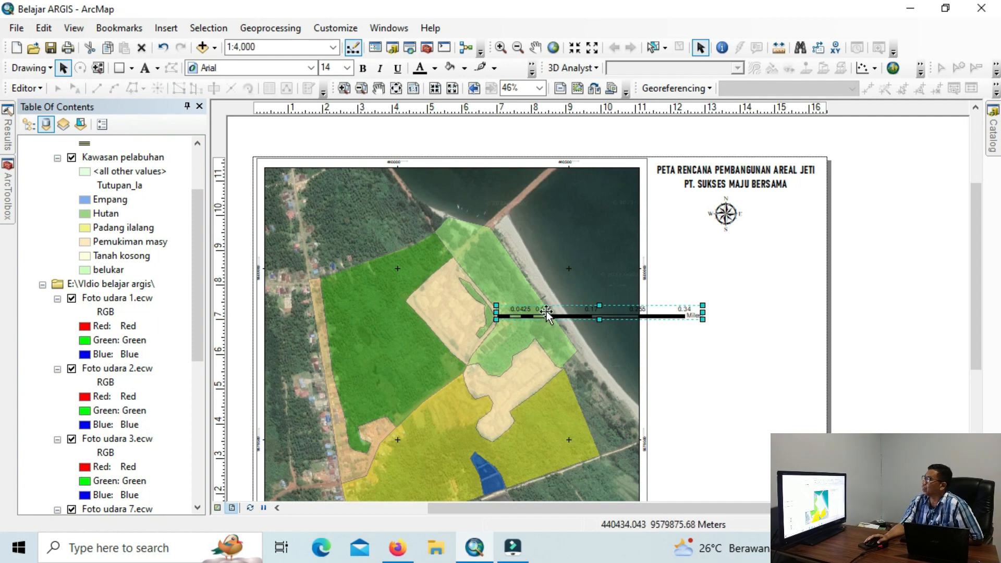
{"action": "left_click_drag", "start_coordinate": [547, 311], "coordinate": [706, 249]}
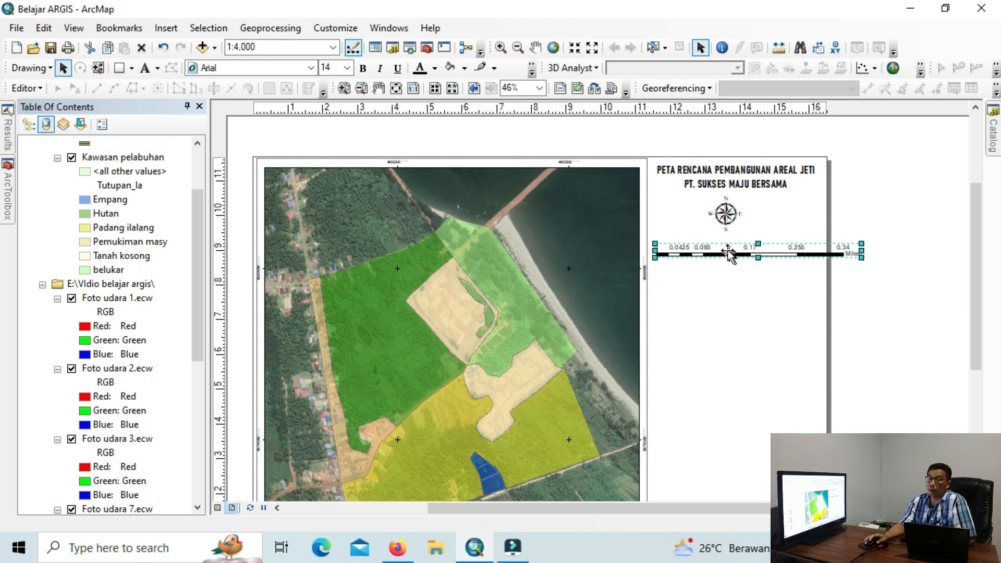
{"action": "left_click", "coordinate": [704, 286]}
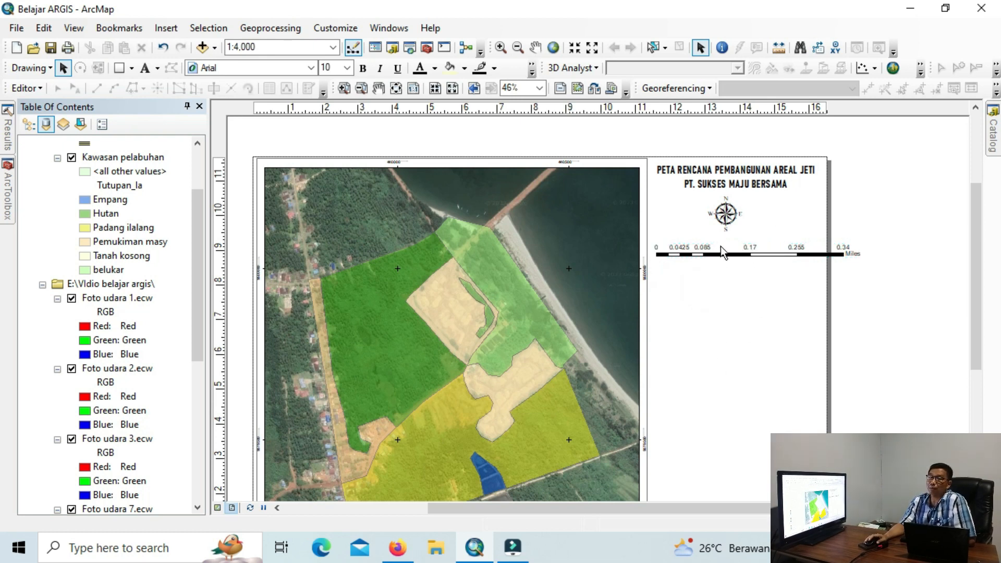
Set the scale bar's division units to Meters and its label position to below center
{"action": "left_click", "coordinate": [706, 254]}
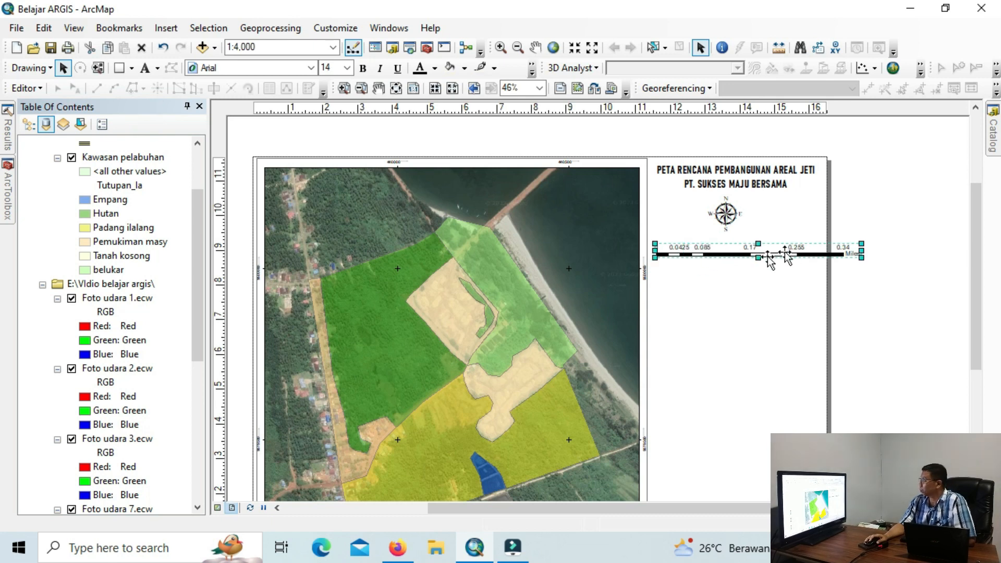
{"action": "double_click", "coordinate": [696, 249]}
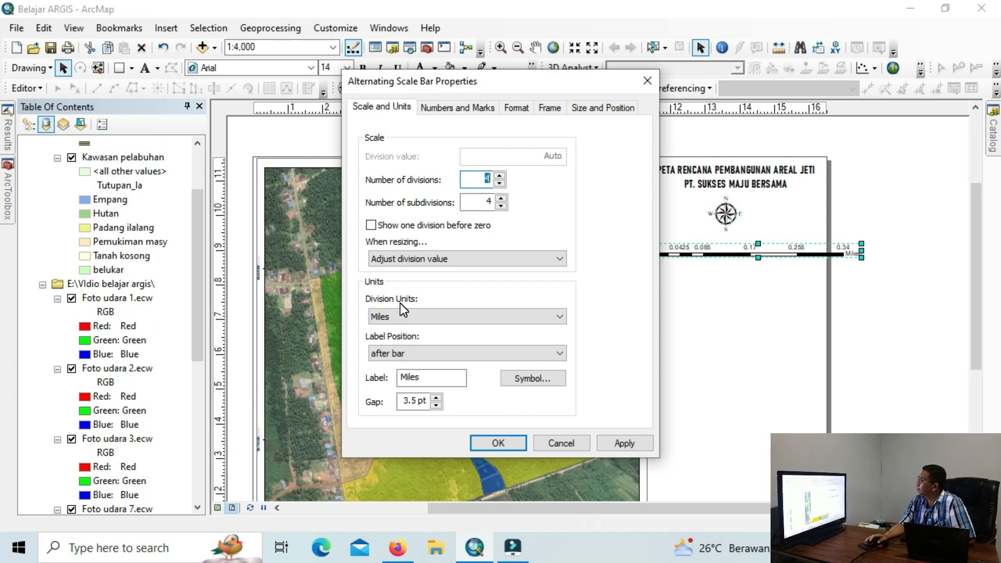
{"action": "left_click", "coordinate": [558, 320]}
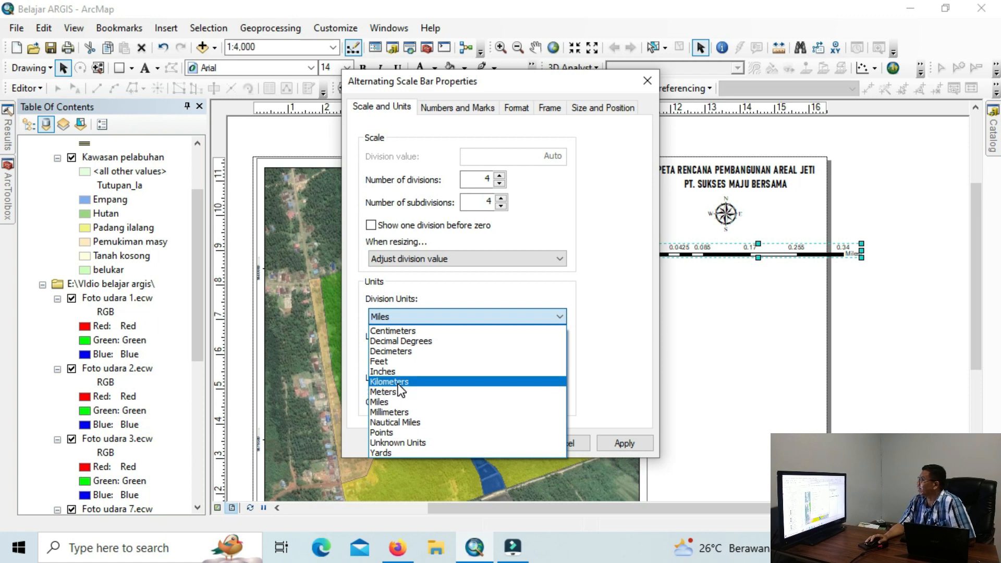
{"action": "left_click", "coordinate": [387, 395]}
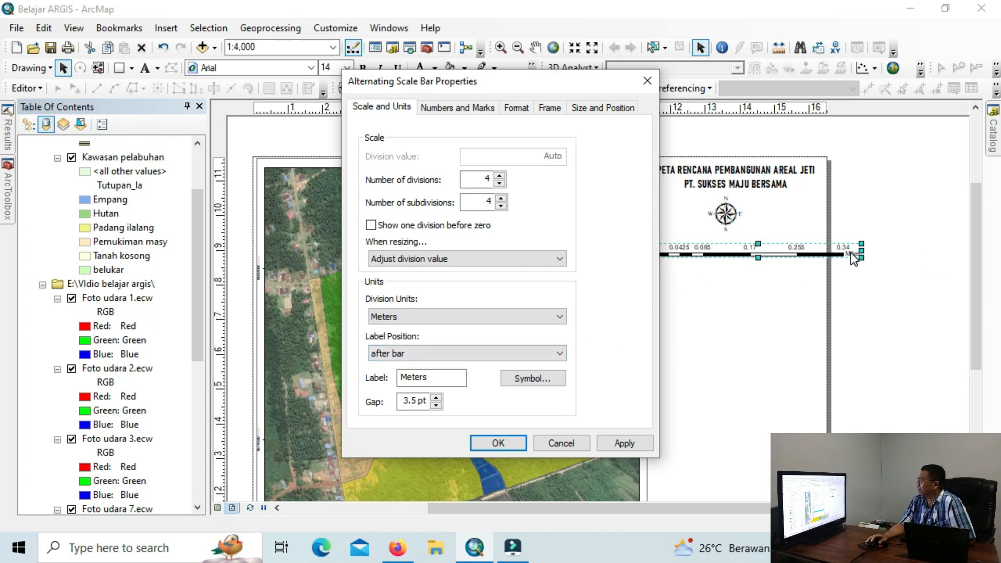
{"action": "left_click", "coordinate": [561, 356]}
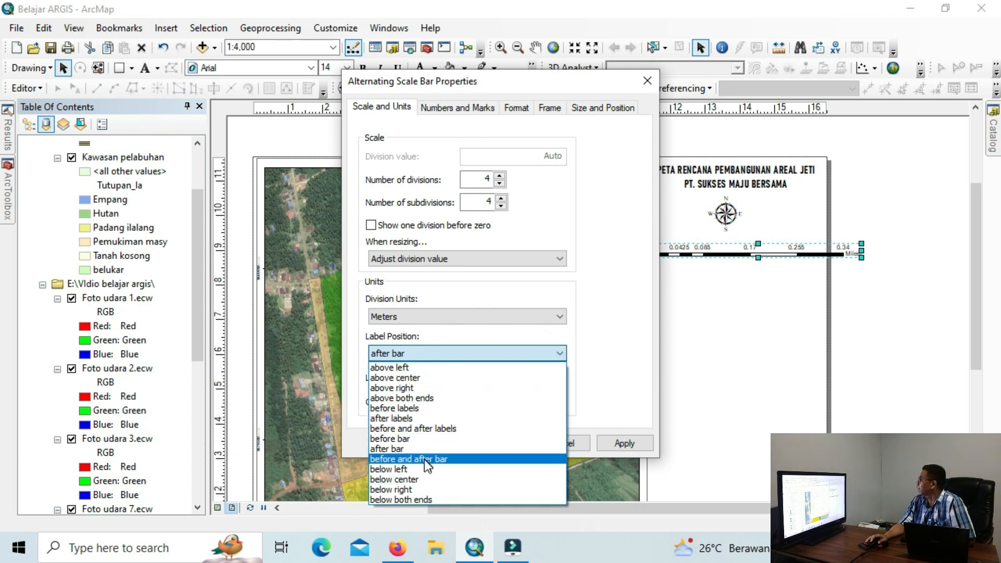
{"action": "left_click", "coordinate": [393, 480]}
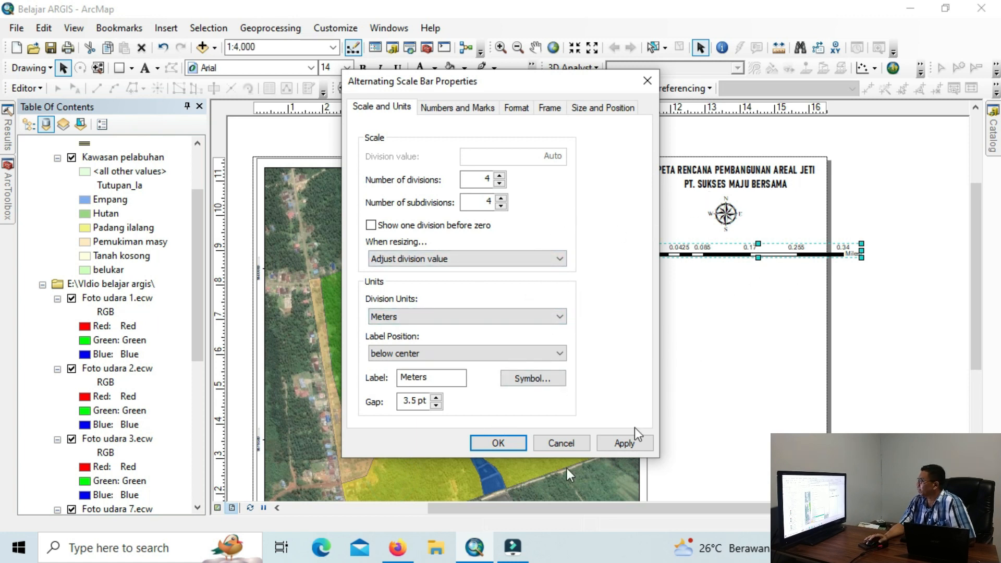
{"action": "left_click", "coordinate": [498, 444]}
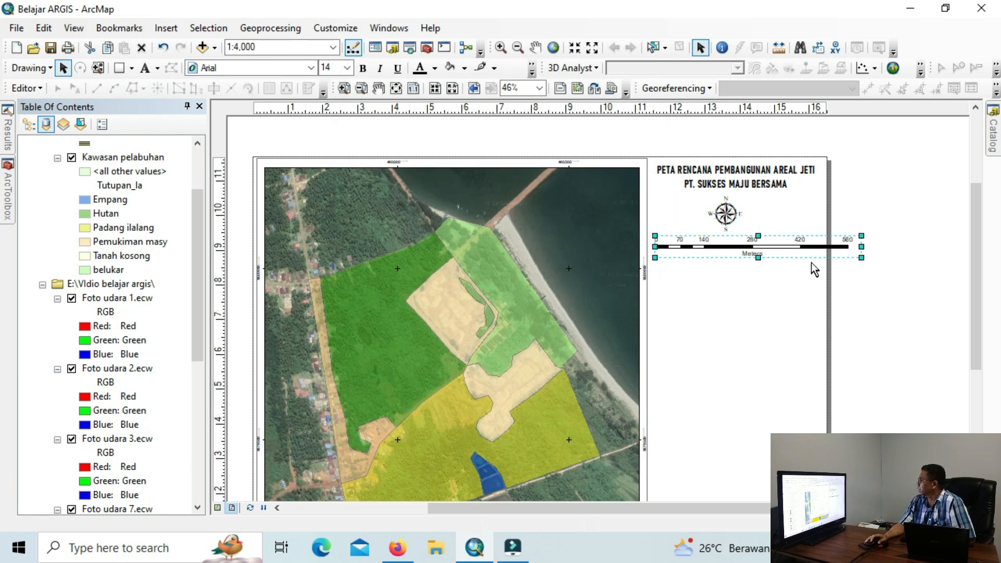
Shorten the scale bar to a 400-meter range within the page edge and adjust its position beneath the north arrow
{"action": "left_click", "coordinate": [811, 249]}
{"action": "left_click_drag", "start_coordinate": [863, 251], "coordinate": [815, 251]}
{"action": "left_click", "coordinate": [740, 302]}
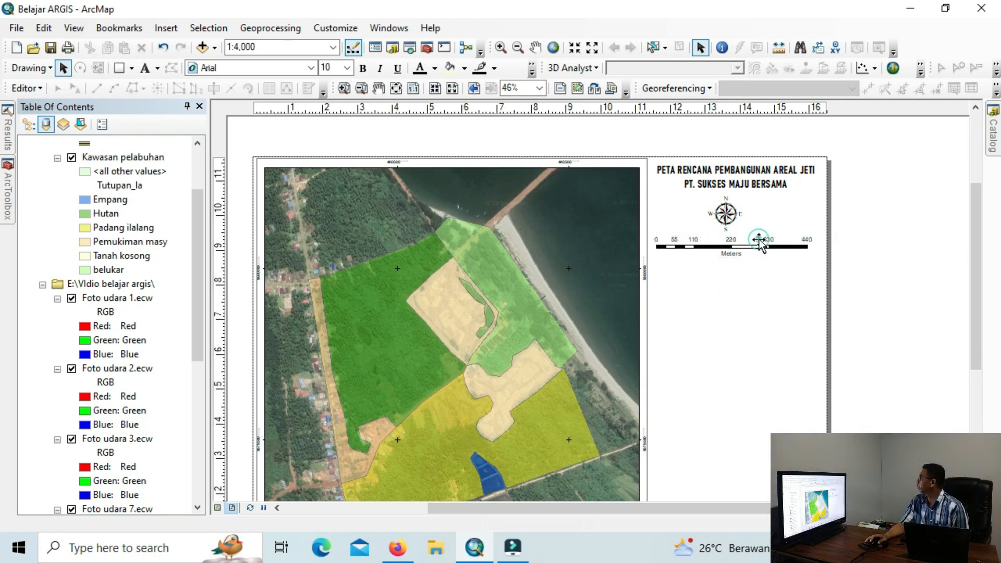
{"action": "left_click", "coordinate": [759, 240]}
{"action": "left_click_drag", "start_coordinate": [817, 247], "coordinate": [806, 247]}
{"action": "left_click_drag", "start_coordinate": [741, 248], "coordinate": [743, 250]}
{"action": "left_click", "coordinate": [750, 309]}
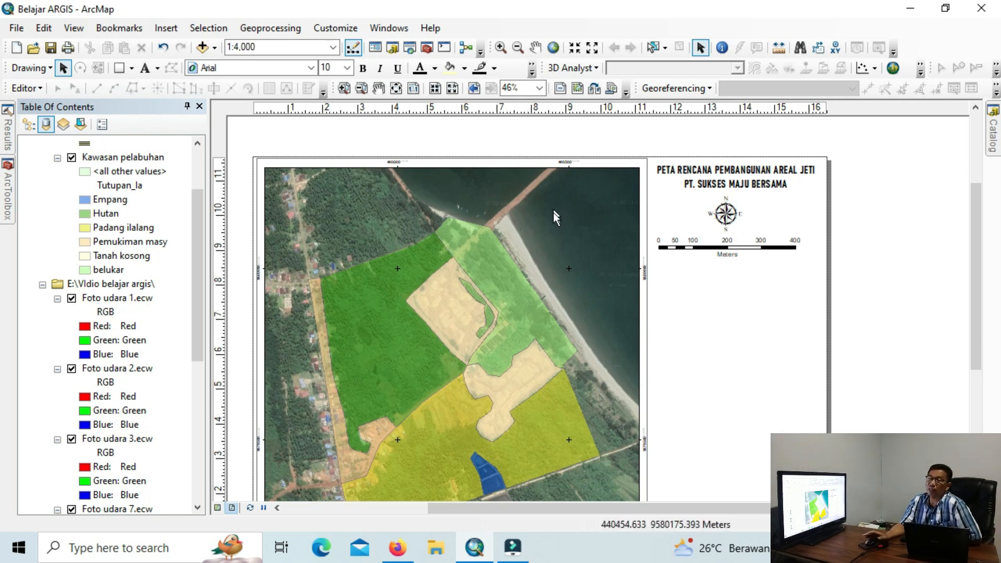
Insert an Absolute Scale text on the layout and move it below the right half of the scale bar
{"action": "left_click", "coordinate": [163, 28]}
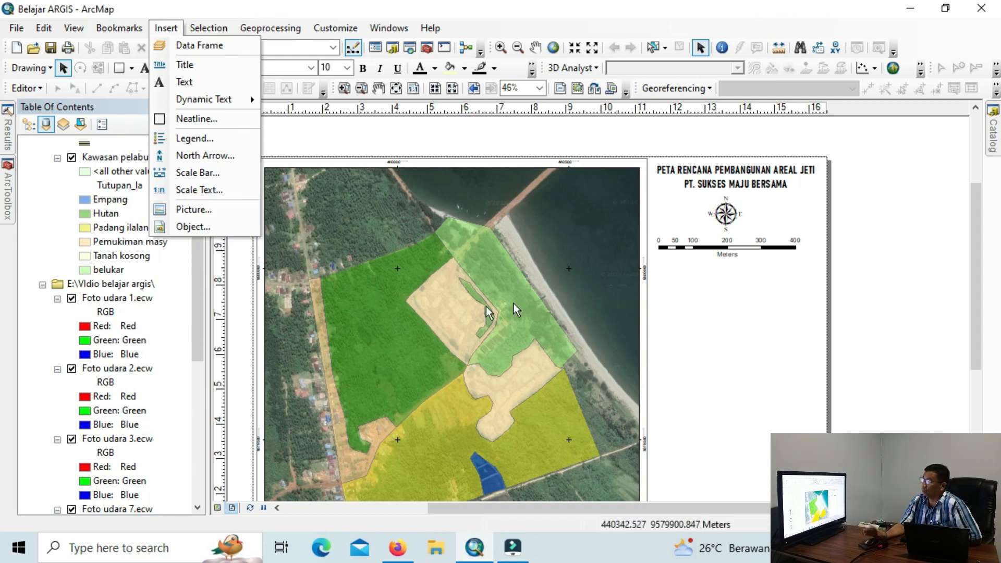
{"action": "left_click", "coordinate": [208, 28]}
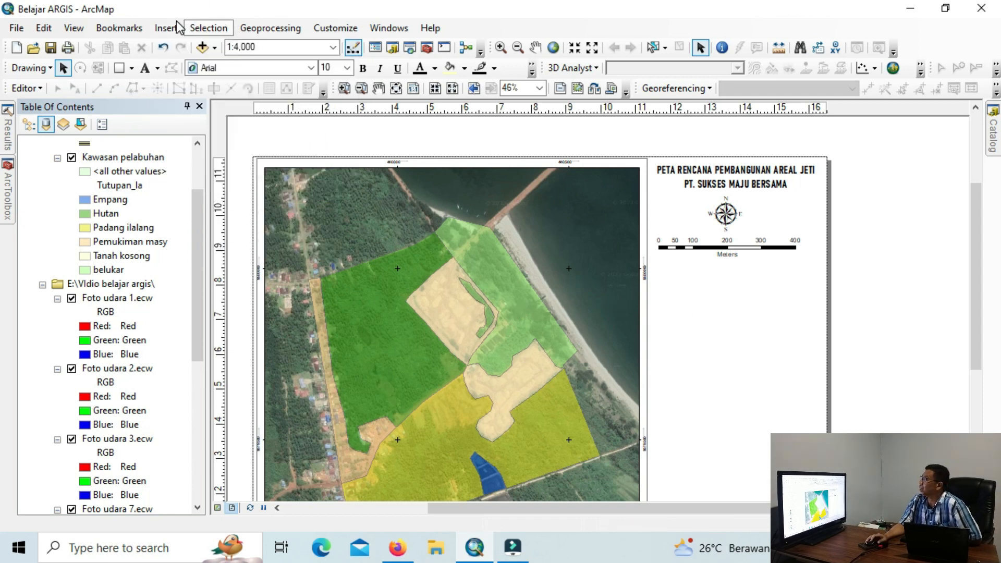
{"action": "left_click", "coordinate": [166, 28]}
{"action": "left_click", "coordinate": [173, 196]}
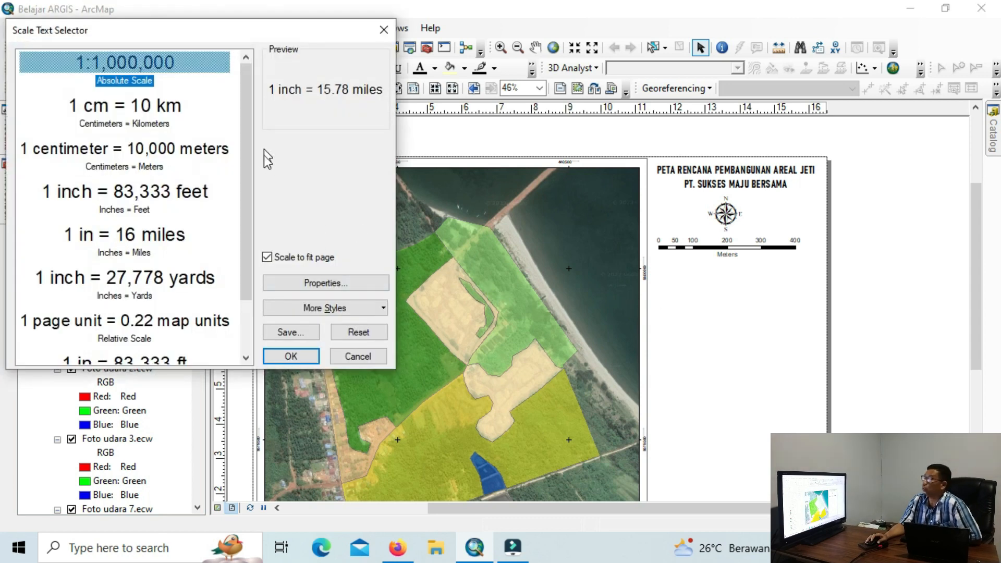
{"action": "left_click", "coordinate": [143, 77]}
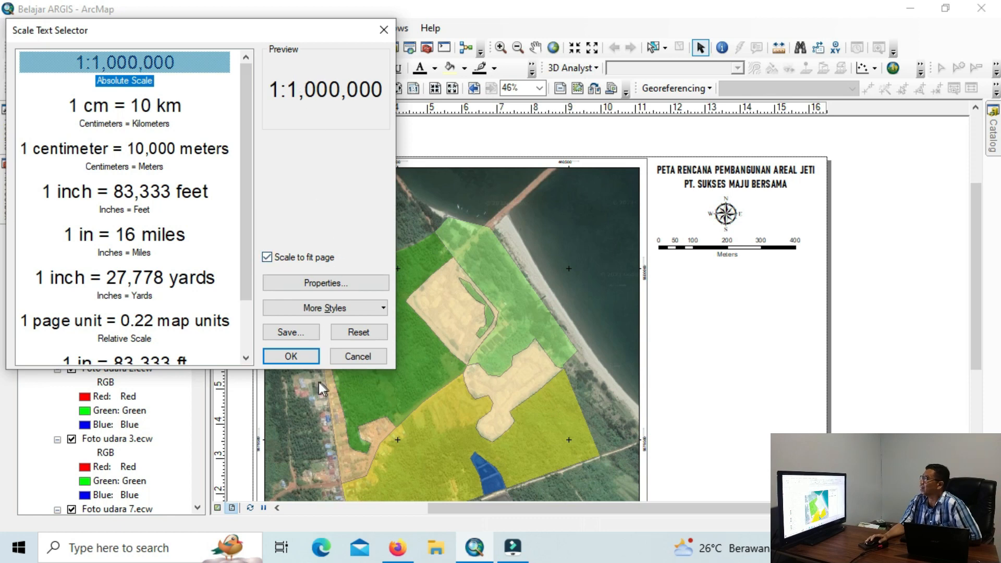
{"action": "left_click", "coordinate": [288, 358]}
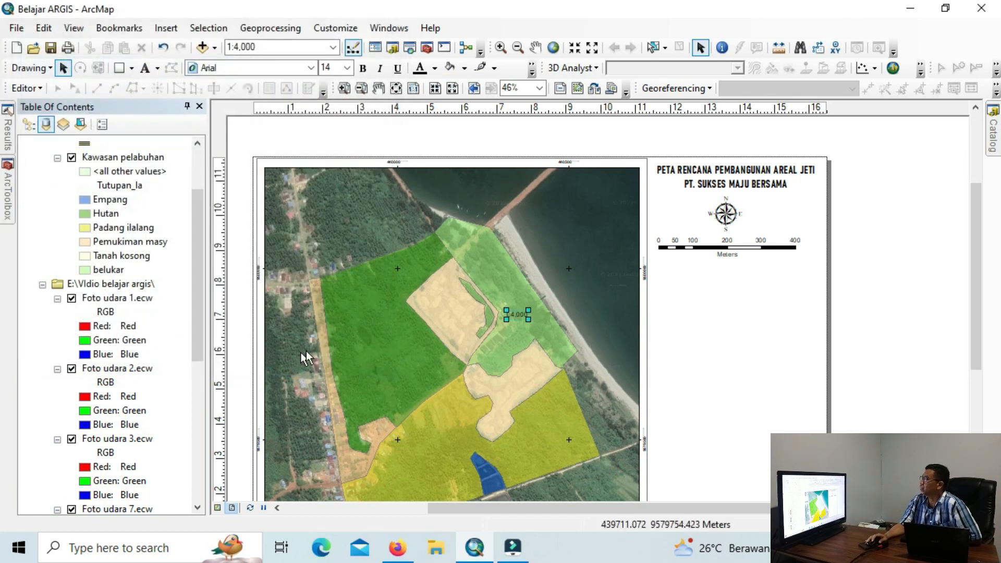
{"action": "left_click_drag", "start_coordinate": [515, 313], "coordinate": [761, 272]}
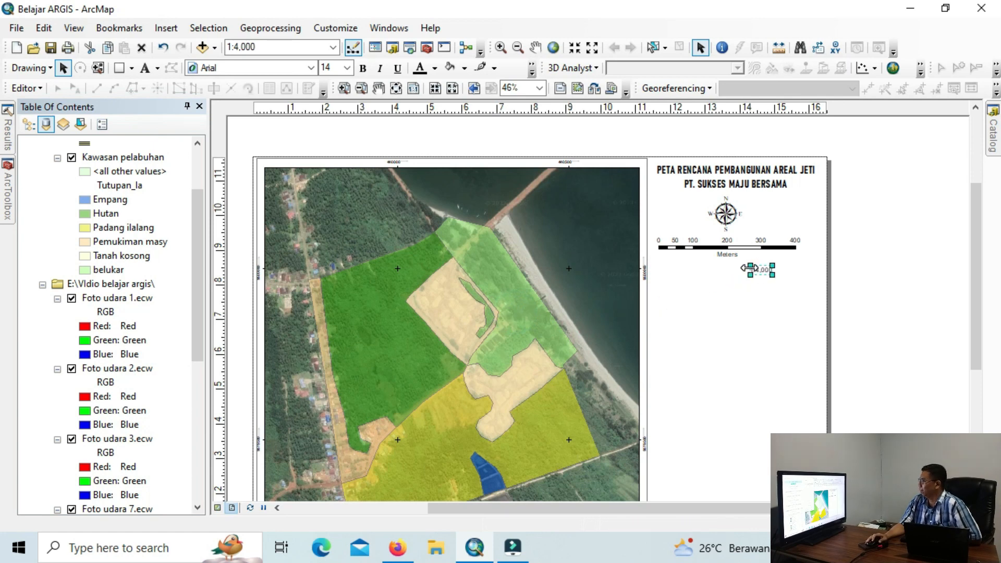
{"action": "left_click", "coordinate": [747, 275]}
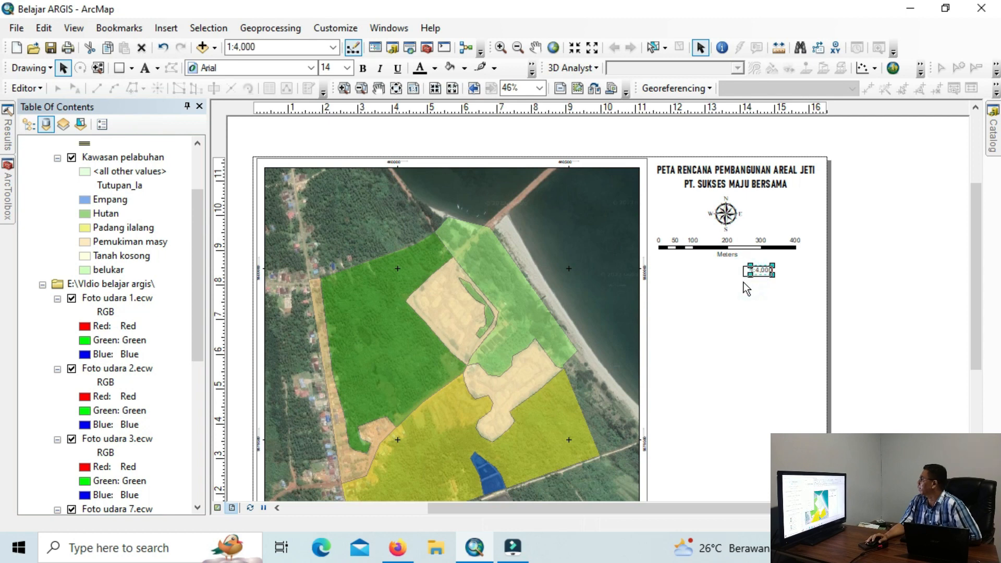
{"action": "left_click", "coordinate": [747, 314]}
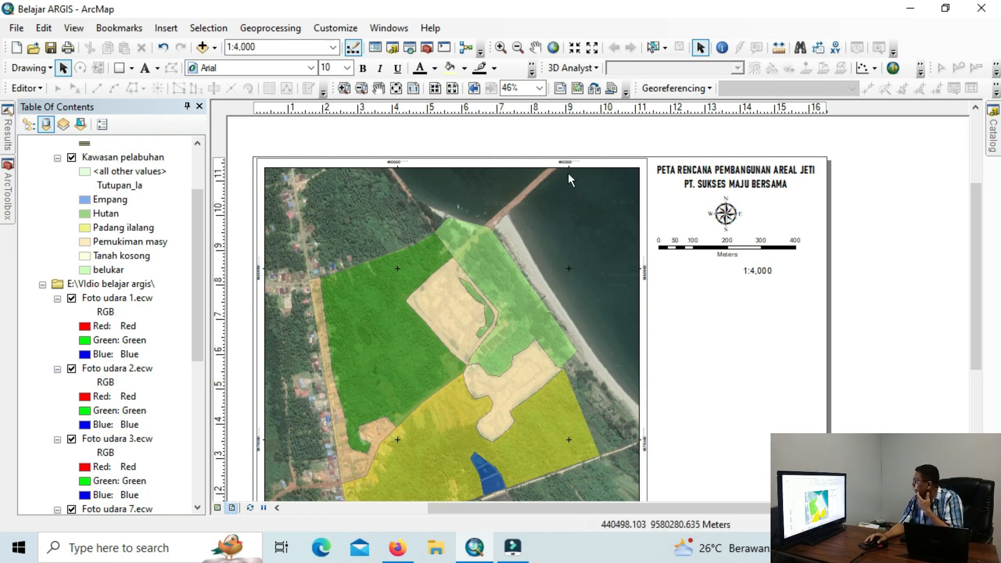
Add a text label reading "sKALA" on the layout just left of the 1:4,000 scale text
{"action": "left_click", "coordinate": [158, 68]}
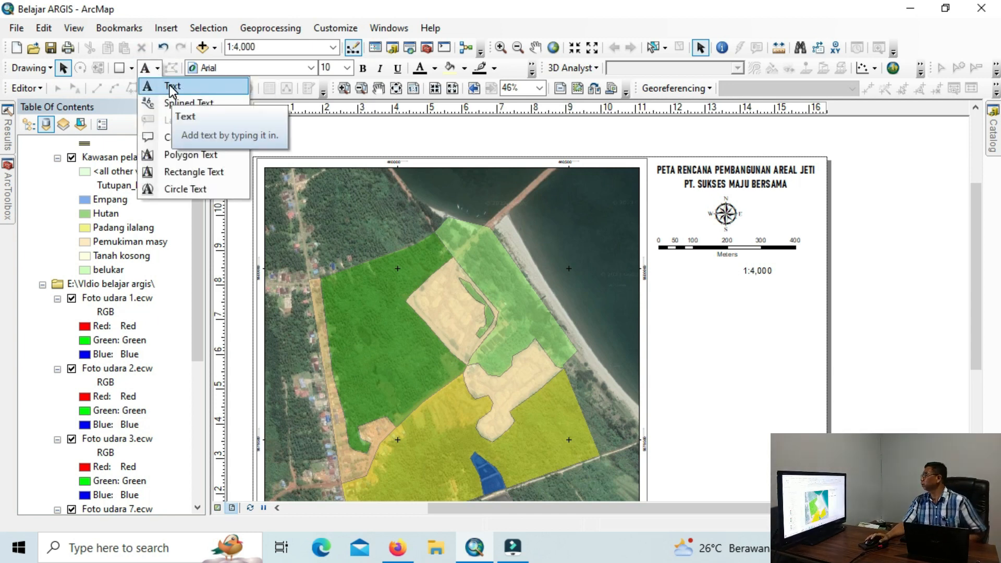
{"action": "left_click", "coordinate": [170, 87]}
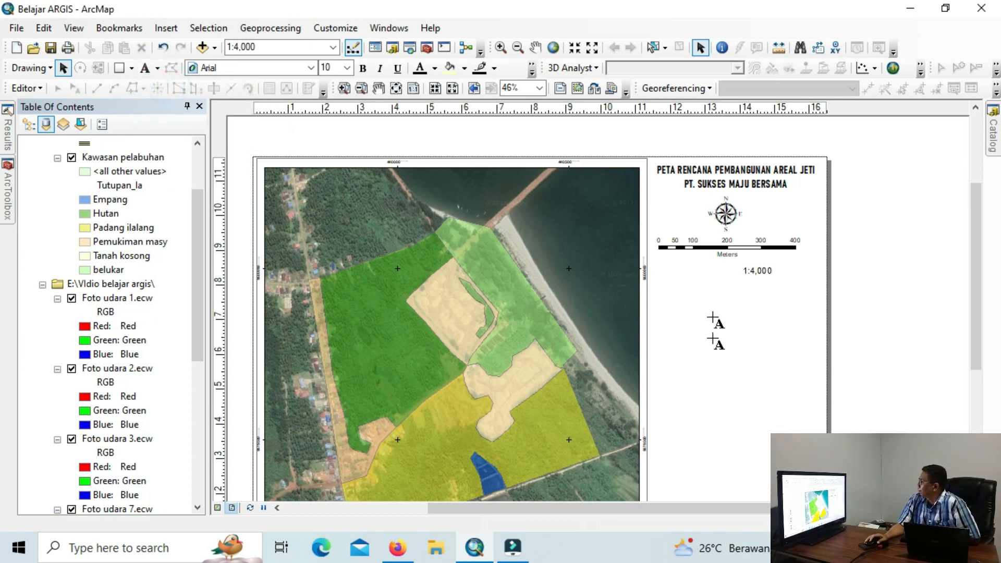
{"action": "left_click", "coordinate": [697, 273]}
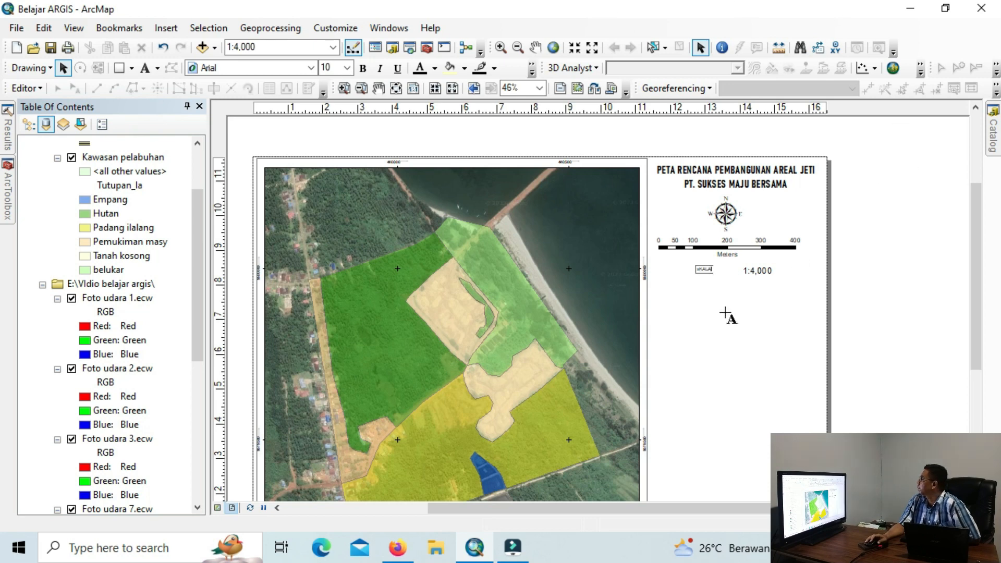
{"action": "left_click", "coordinate": [899, 308]}
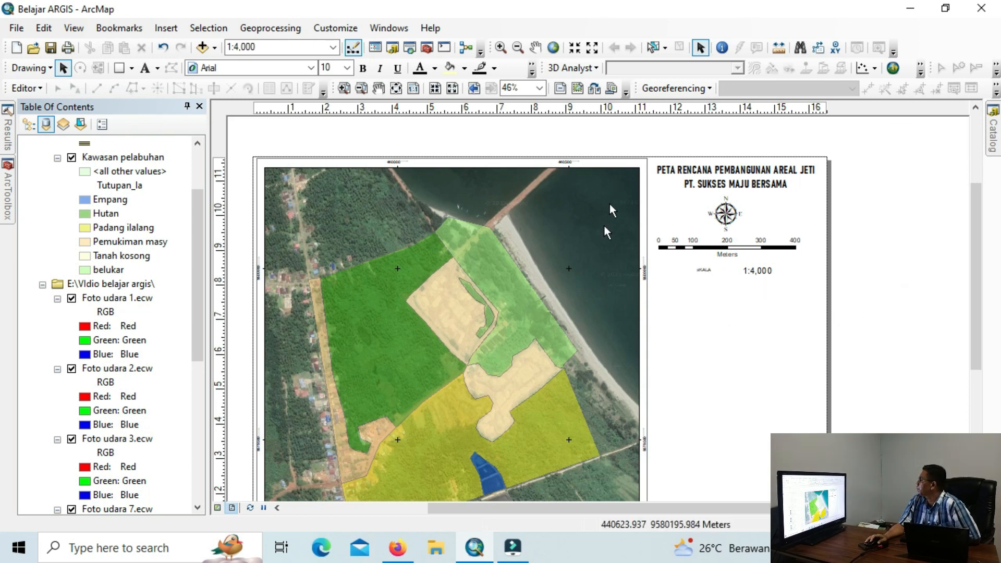
Correct the wording of the label beside the scale text to "Skala"
{"action": "double_click", "coordinate": [706, 273]}
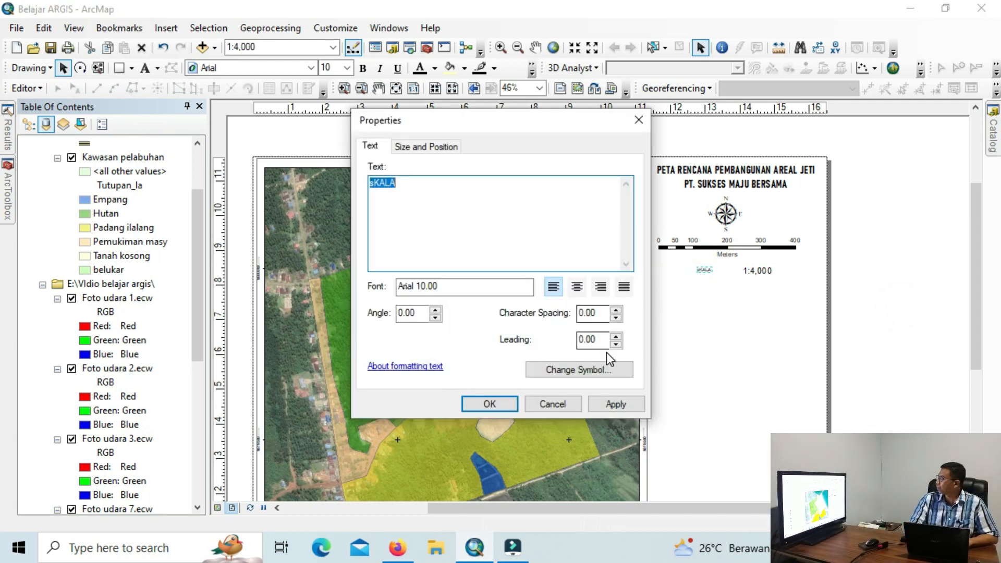
{"action": "left_click_drag", "start_coordinate": [416, 183], "coordinate": [354, 193]}
{"action": "type", "text": "sK"}
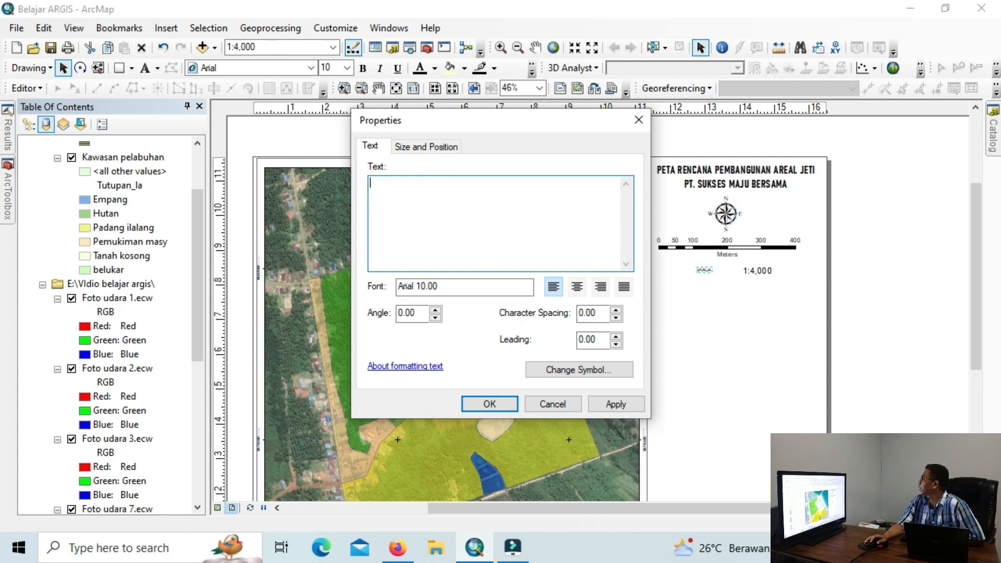
{"action": "type", "text": "ala"}
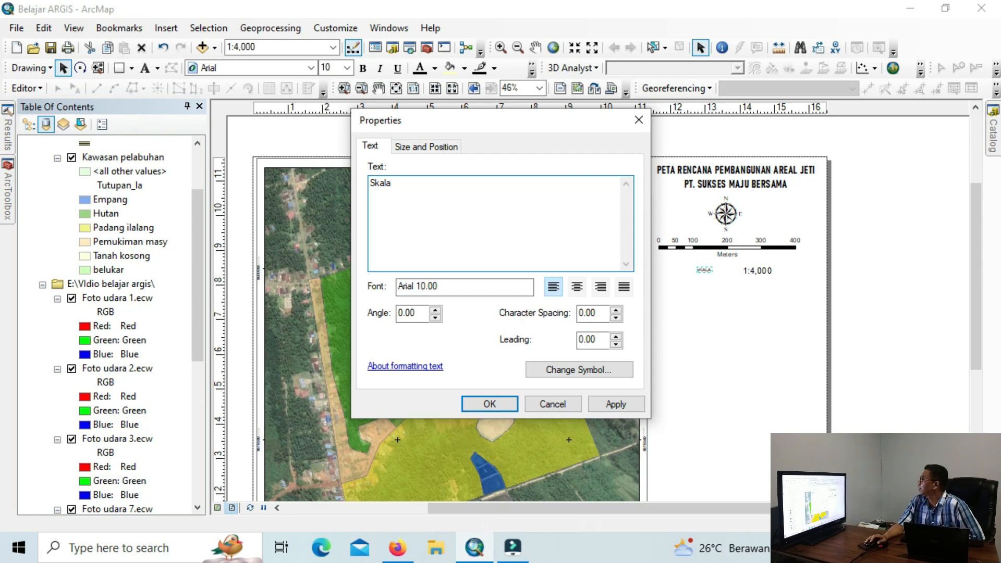
{"action": "left_click", "coordinate": [492, 406]}
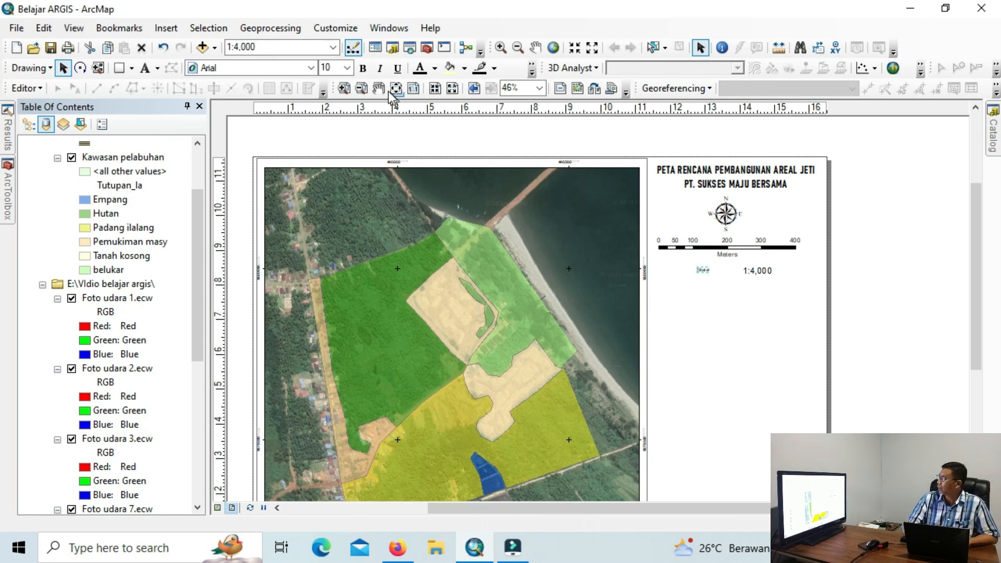
Set the "Skala" label's font size to 14 and keep its font as Arial
{"action": "left_click", "coordinate": [347, 68]}
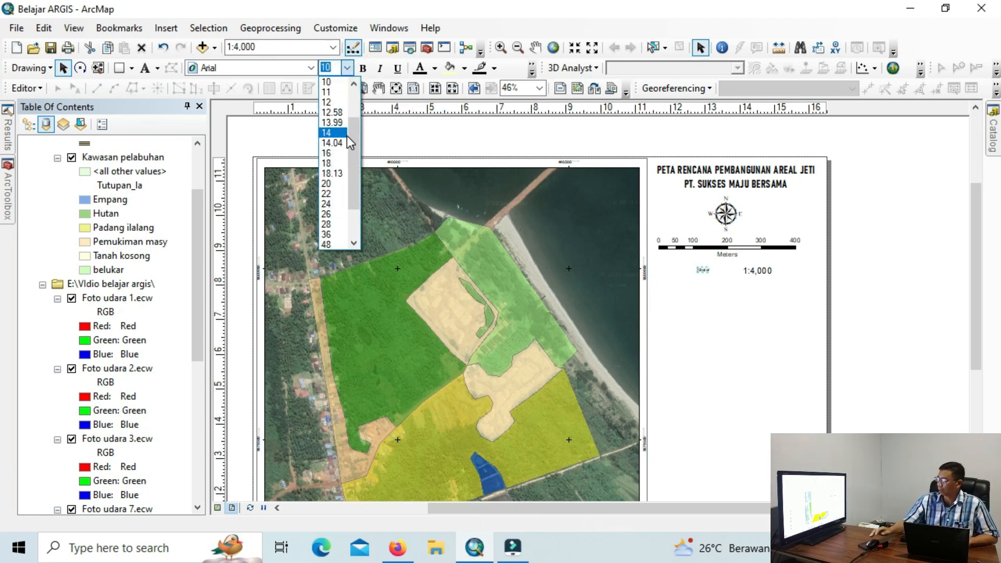
{"action": "left_click", "coordinate": [333, 103]}
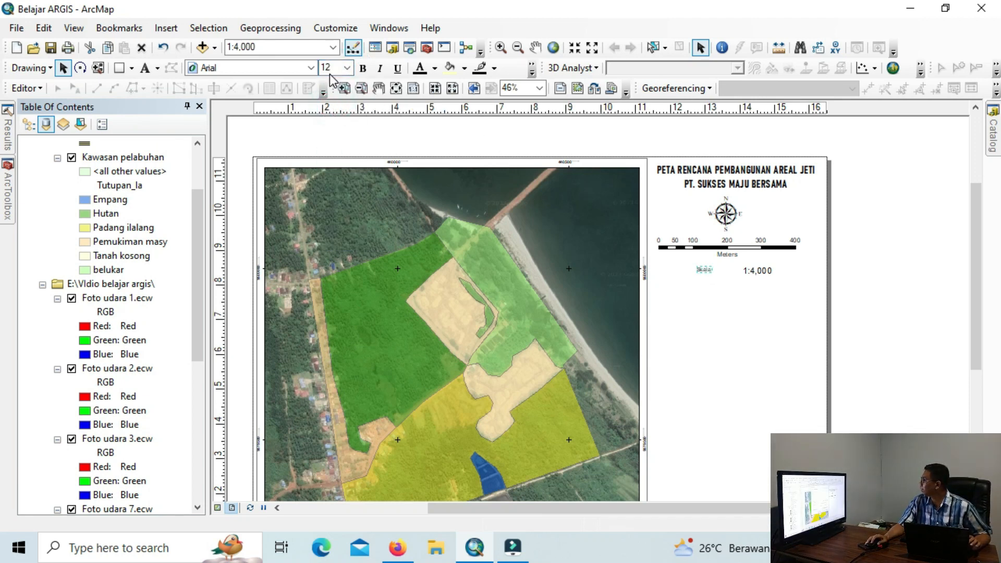
{"action": "left_click", "coordinate": [347, 68]}
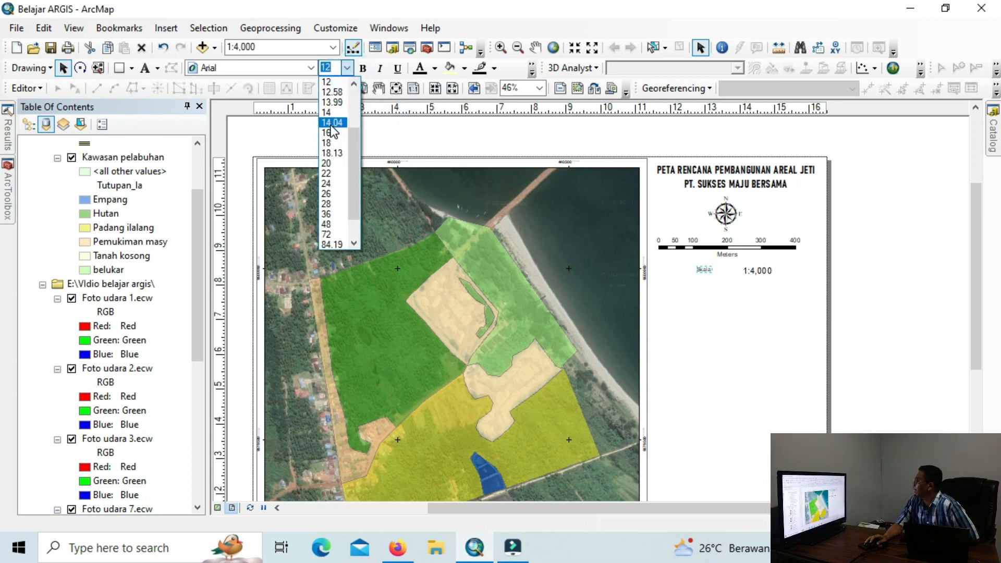
{"action": "left_click", "coordinate": [328, 112]}
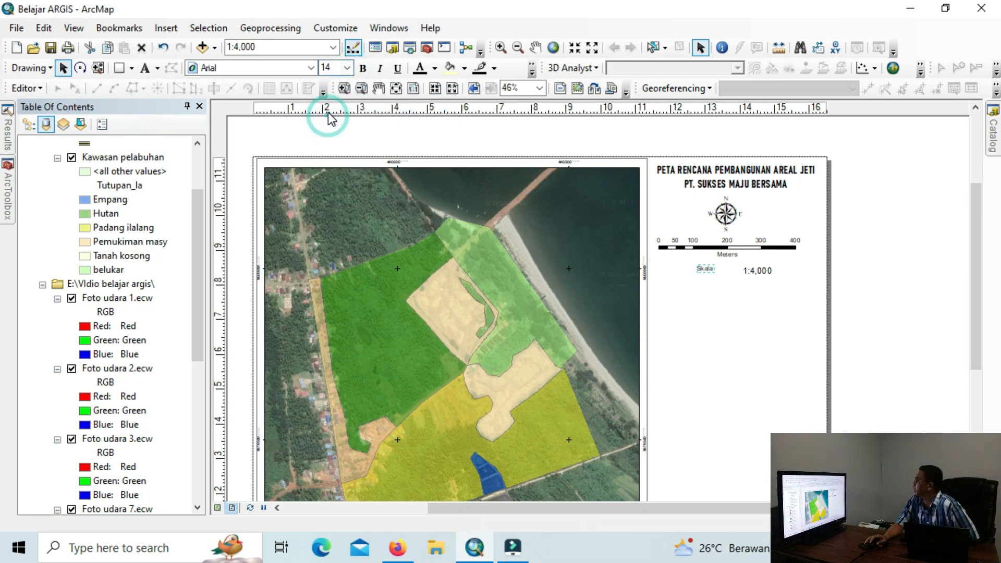
{"action": "left_click", "coordinate": [311, 69]}
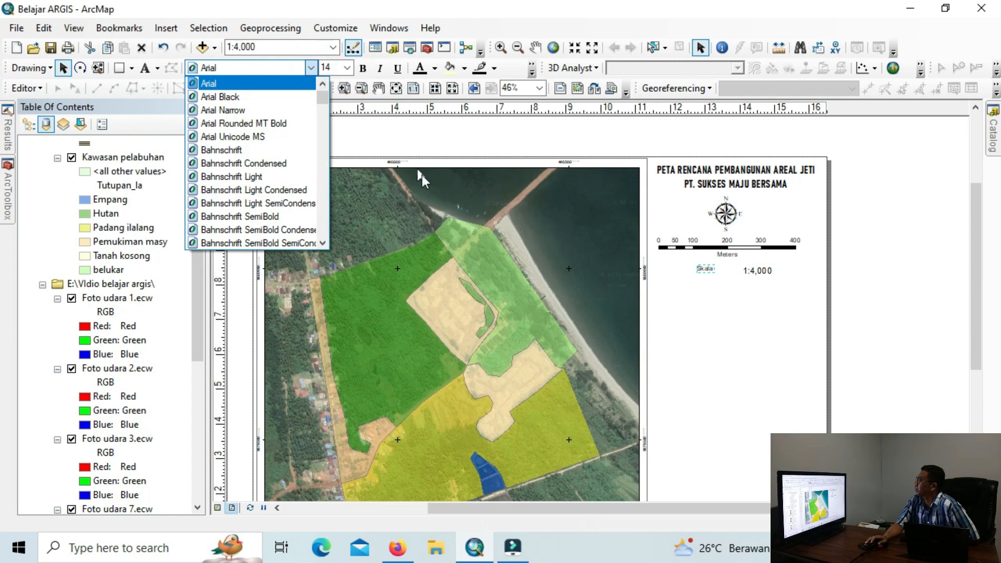
{"action": "left_click", "coordinate": [278, 85]}
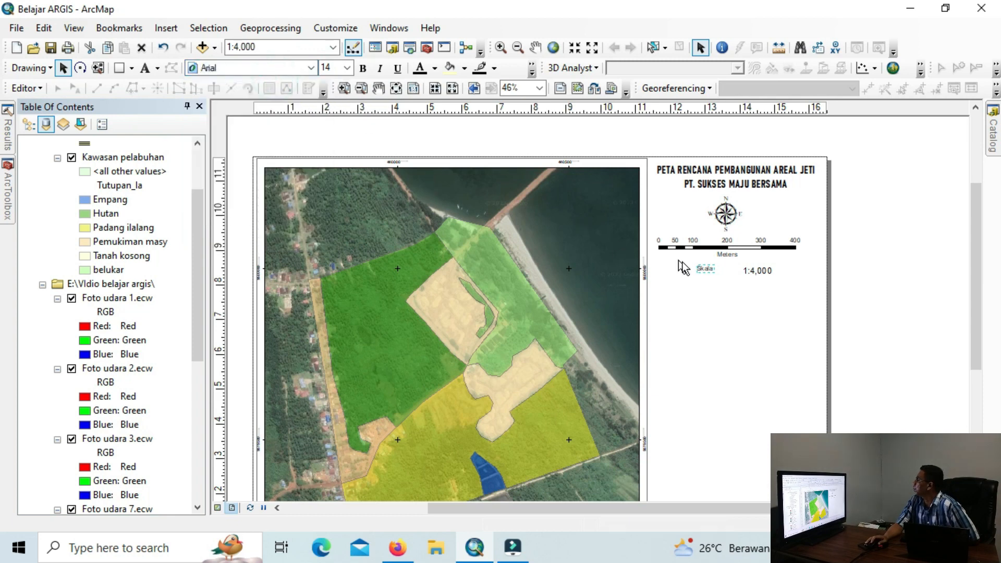
Move the 1:4,000 scale text closer to the "Skala" label, beneath the scale bar's Meters caption
{"action": "left_click", "coordinate": [765, 275]}
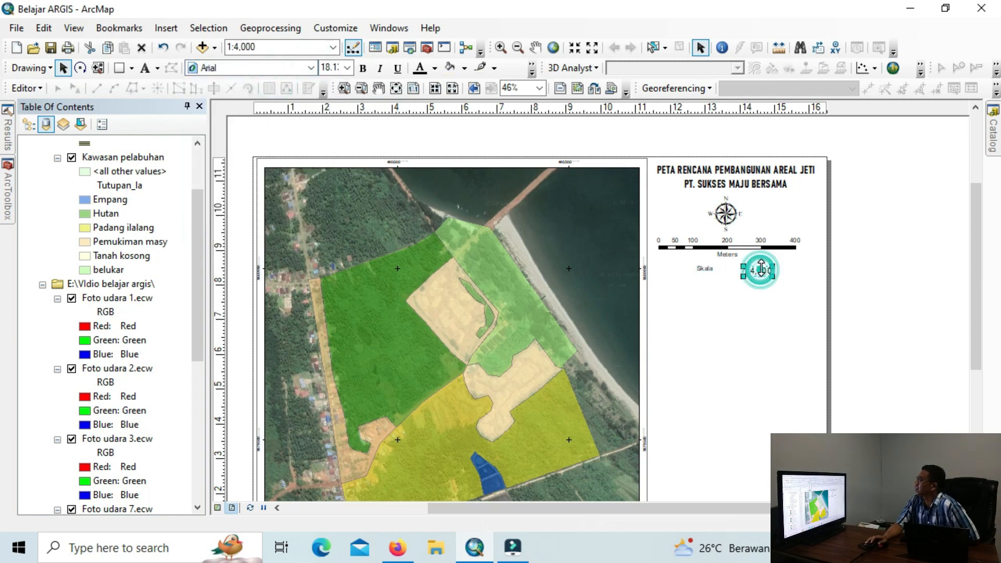
{"action": "left_click_drag", "start_coordinate": [759, 273], "coordinate": [742, 268]}
{"action": "left_click", "coordinate": [699, 268]}
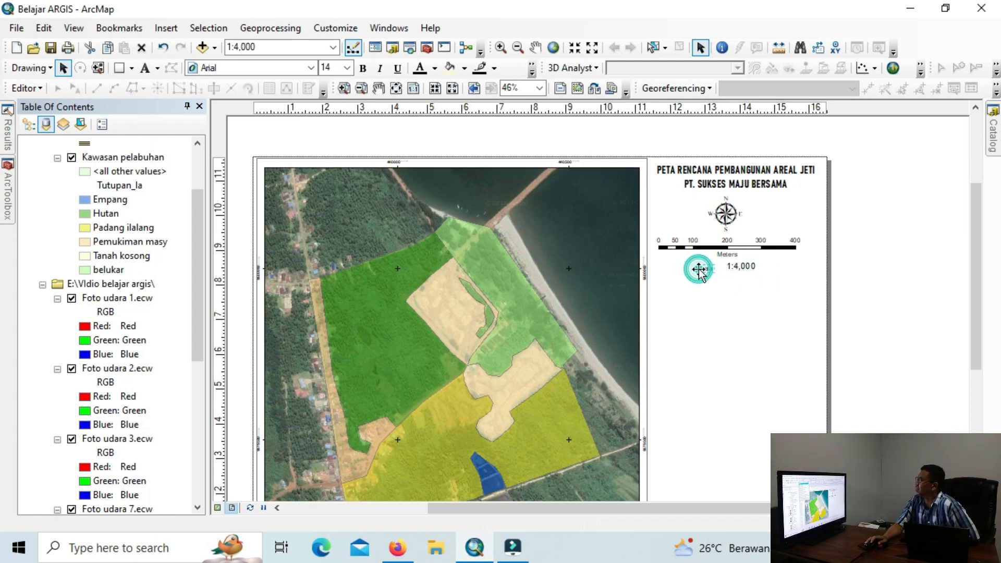
{"action": "left_click", "coordinate": [776, 304]}
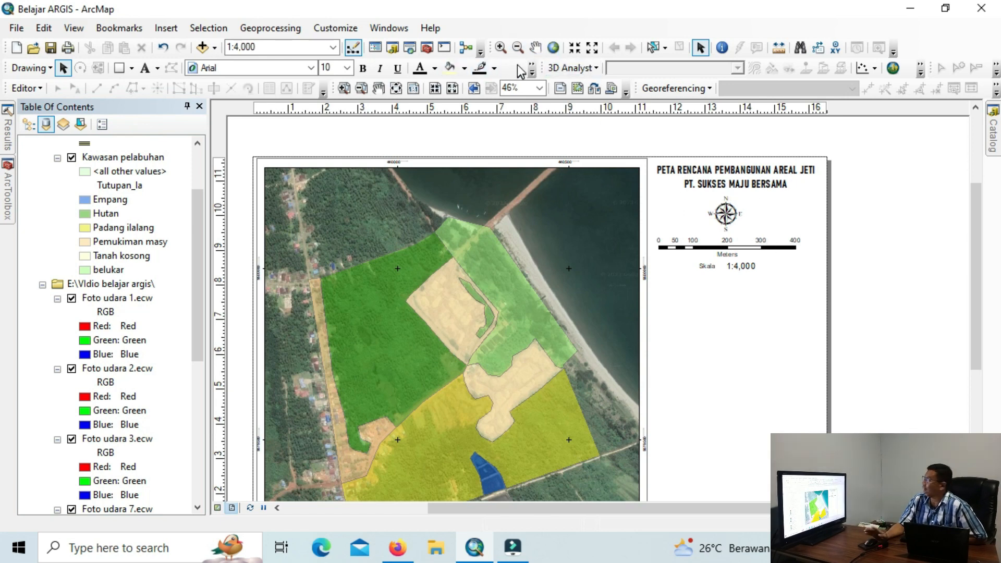
Draw a rectangle about 5.04 in wide and 3.31 in high over the title, north arrow, scale bar and scale text
{"action": "left_click", "coordinate": [120, 69]}
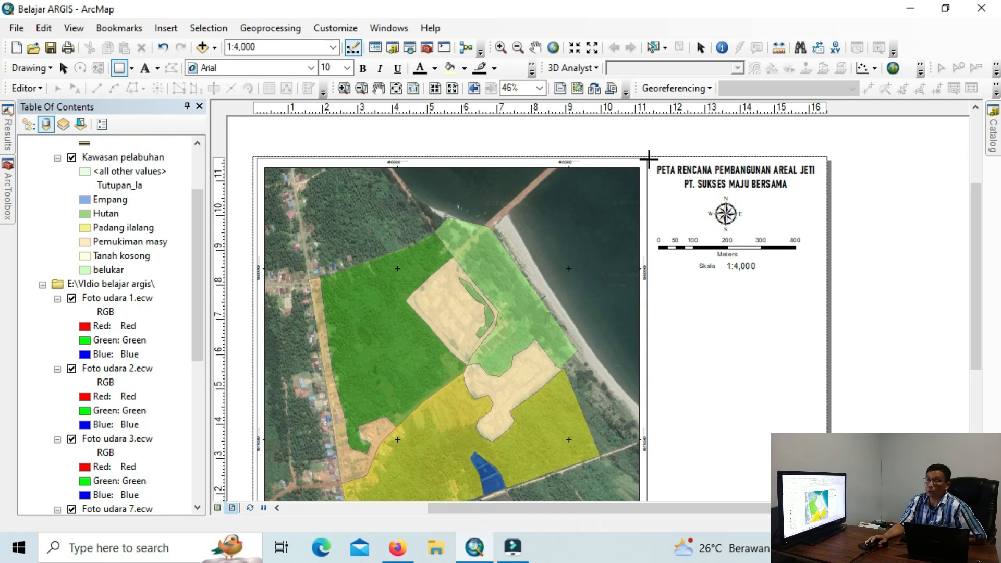
{"action": "left_click_drag", "start_coordinate": [649, 160], "coordinate": [825, 275]}
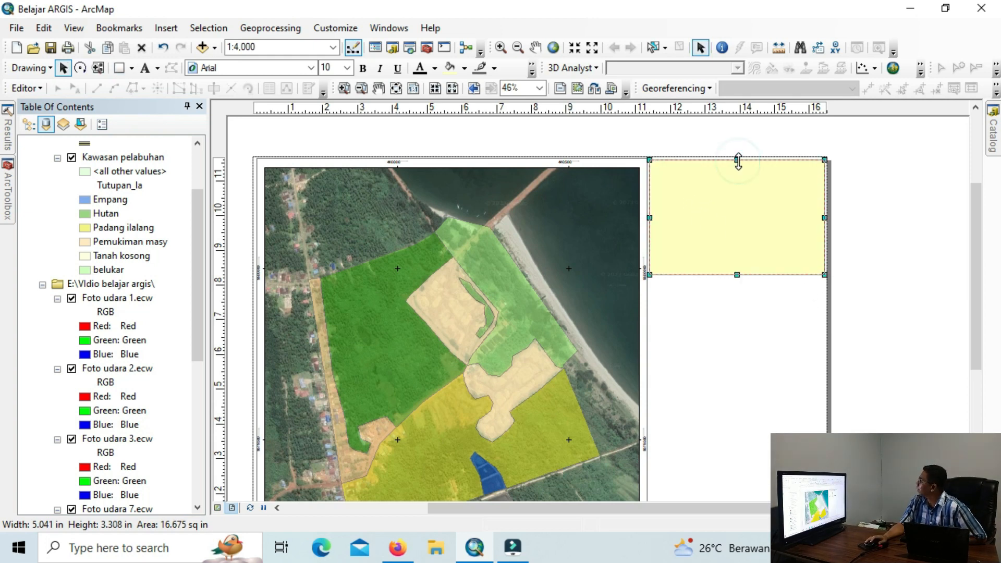
{"action": "left_click_drag", "start_coordinate": [737, 161], "coordinate": [736, 161]}
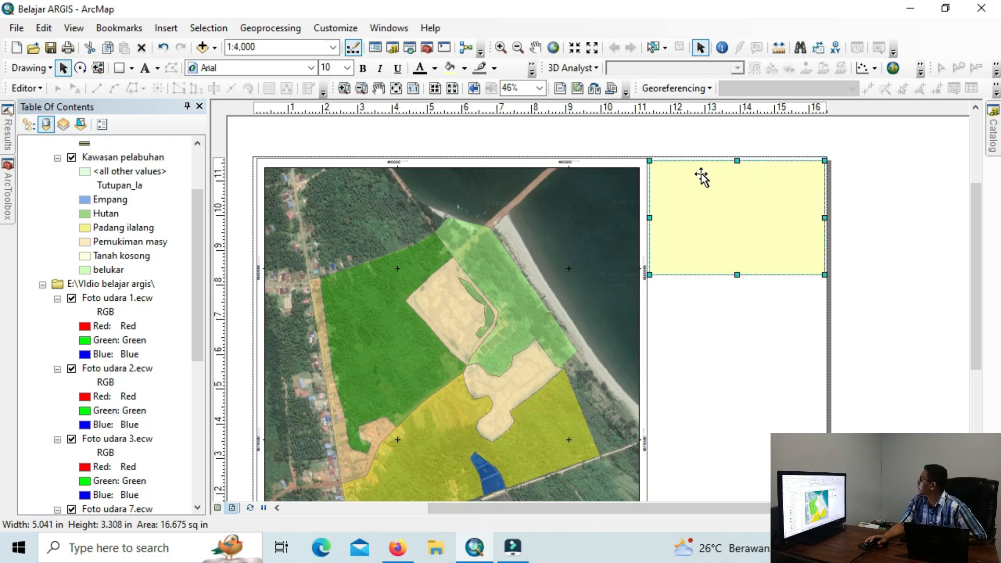
Stretch the rectangle's upper edge up to align with the map frame's outer border
{"action": "scroll", "coordinate": [656, 156], "scroll_direction": "down", "scroll_amount": 5}
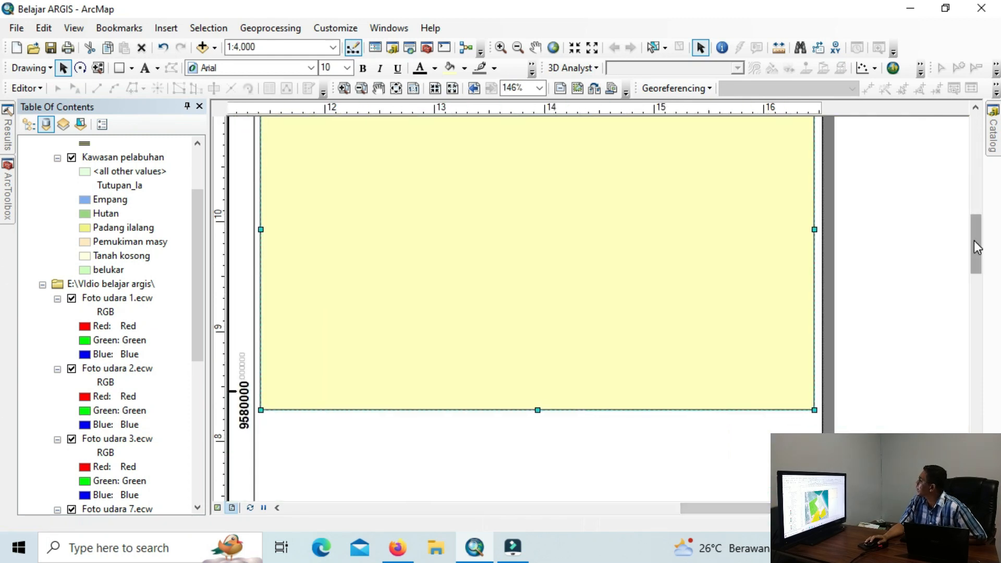
{"action": "left_click_drag", "start_coordinate": [977, 247], "coordinate": [989, 208]}
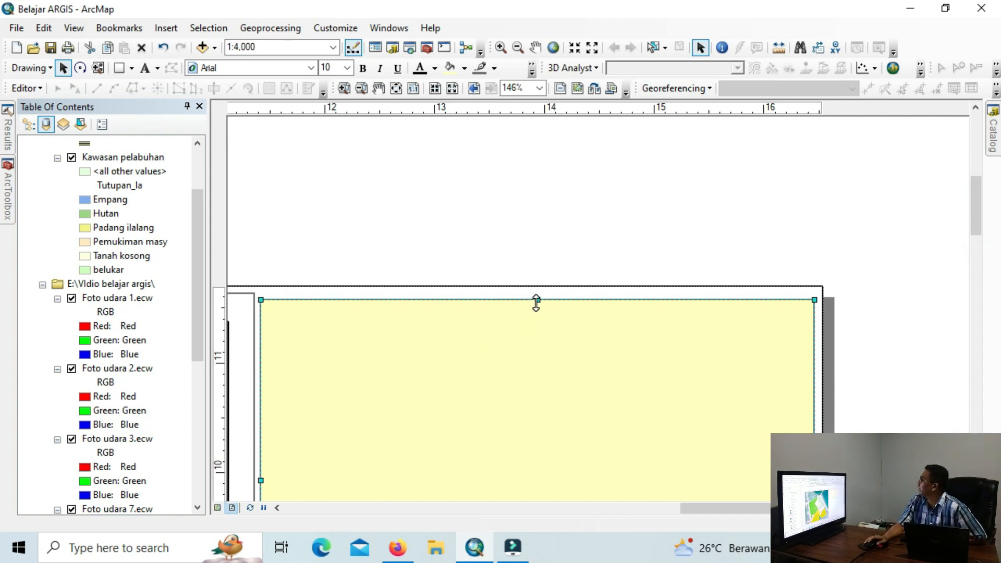
{"action": "left_click_drag", "start_coordinate": [536, 302], "coordinate": [538, 295]}
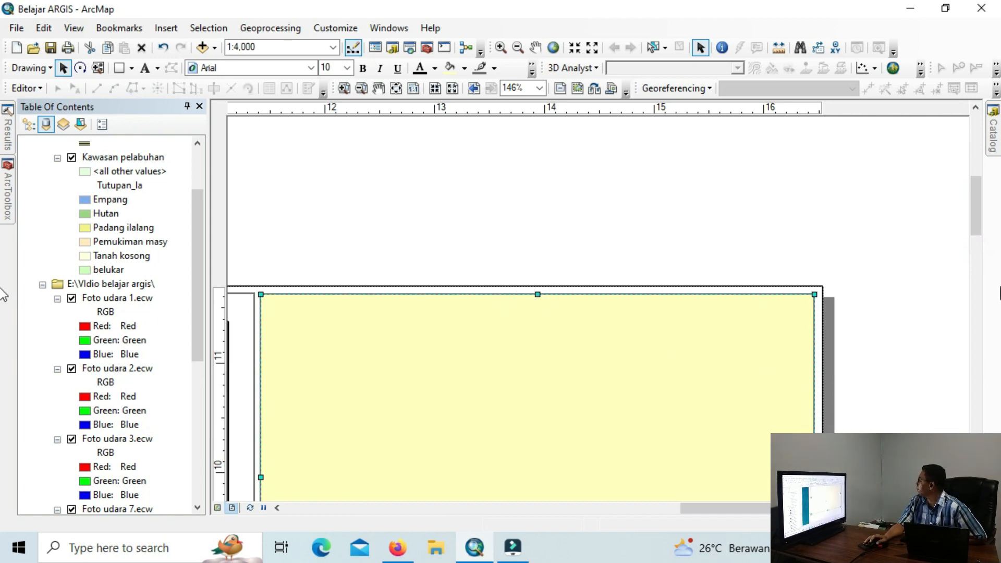
{"action": "left_click_drag", "start_coordinate": [977, 211], "coordinate": [976, 247]}
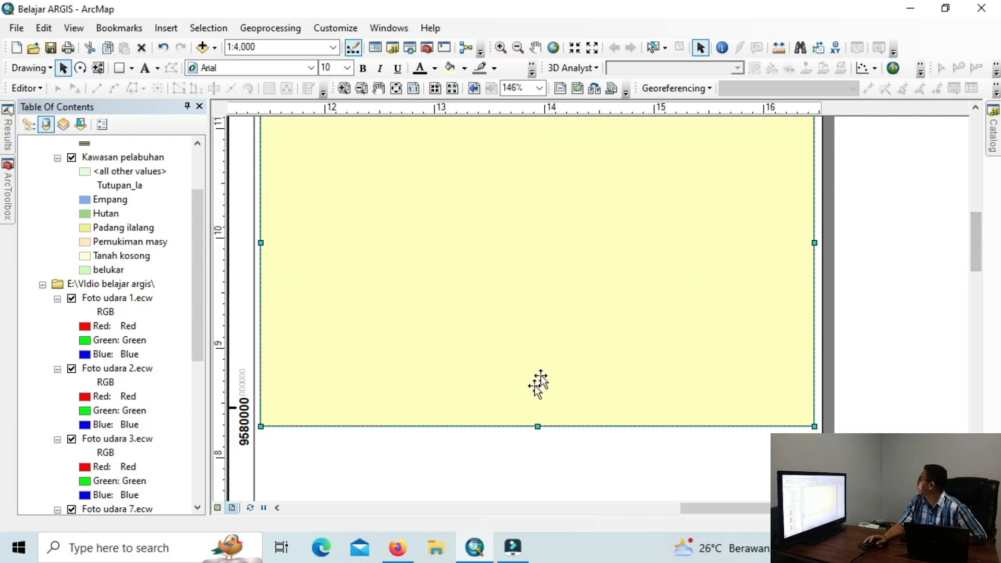
Send the rectangle to the back, behind the title, north arrow and scale elements
{"action": "right_click", "coordinate": [594, 286]}
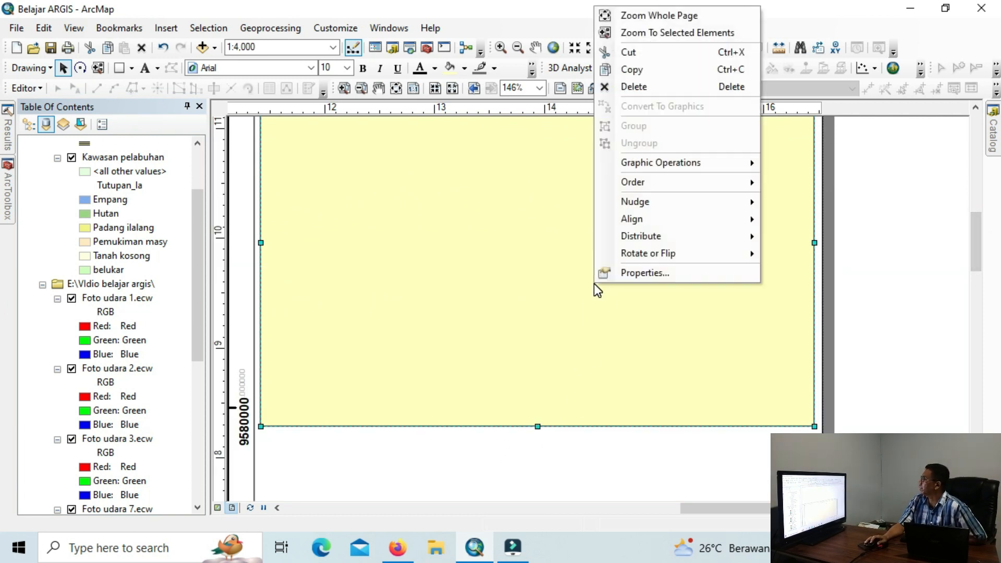
{"action": "mouse_move", "coordinate": [689, 183]}
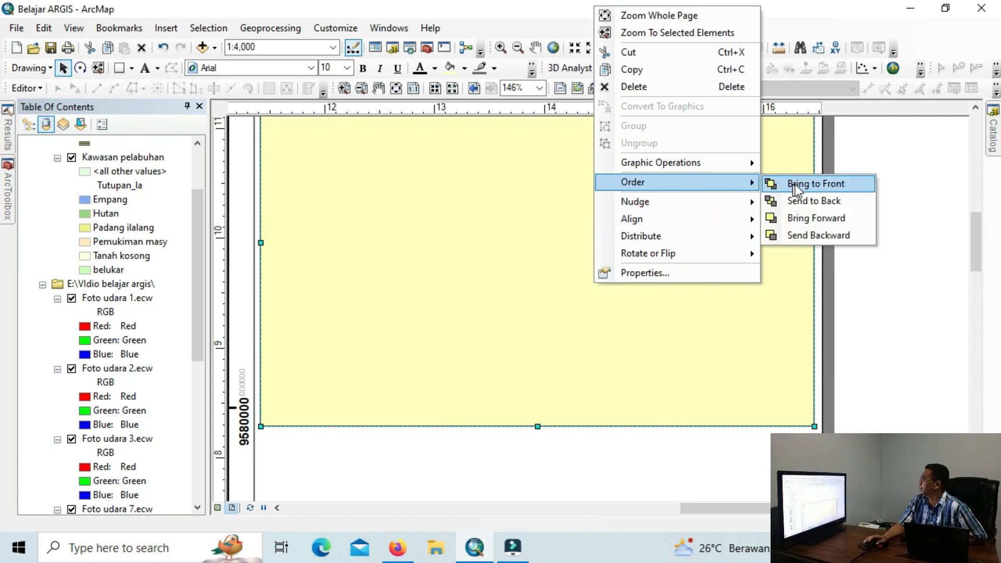
{"action": "left_click", "coordinate": [810, 203]}
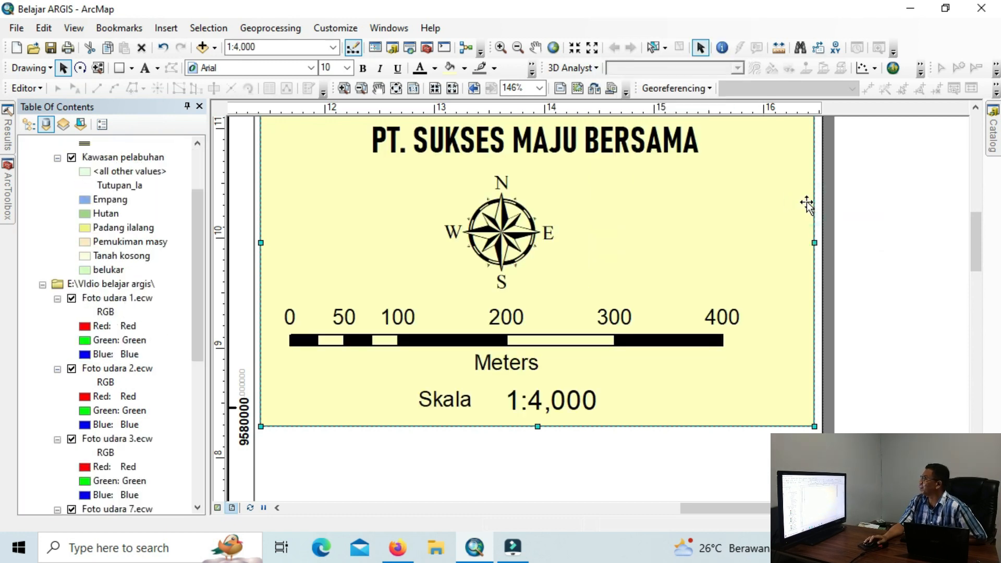
{"action": "scroll", "coordinate": [717, 359], "scroll_direction": "up", "scroll_amount": 2}
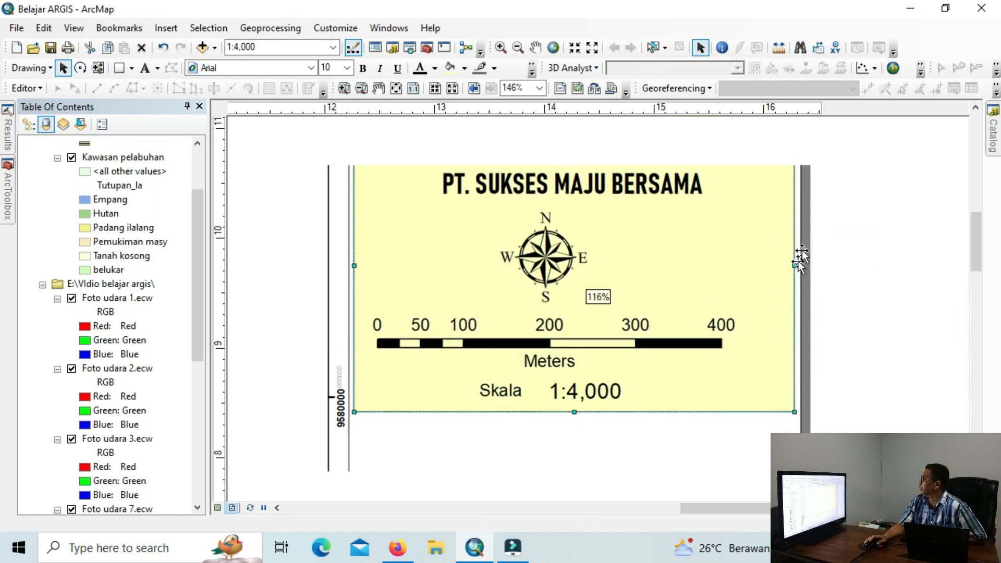
{"action": "right_click", "coordinate": [743, 256]}
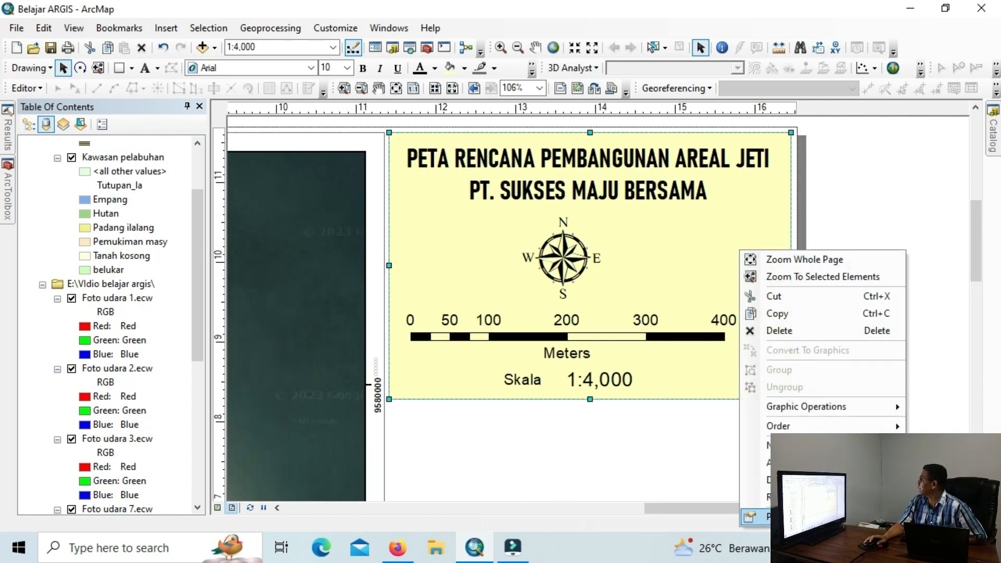
{"action": "left_click", "coordinate": [753, 517]}
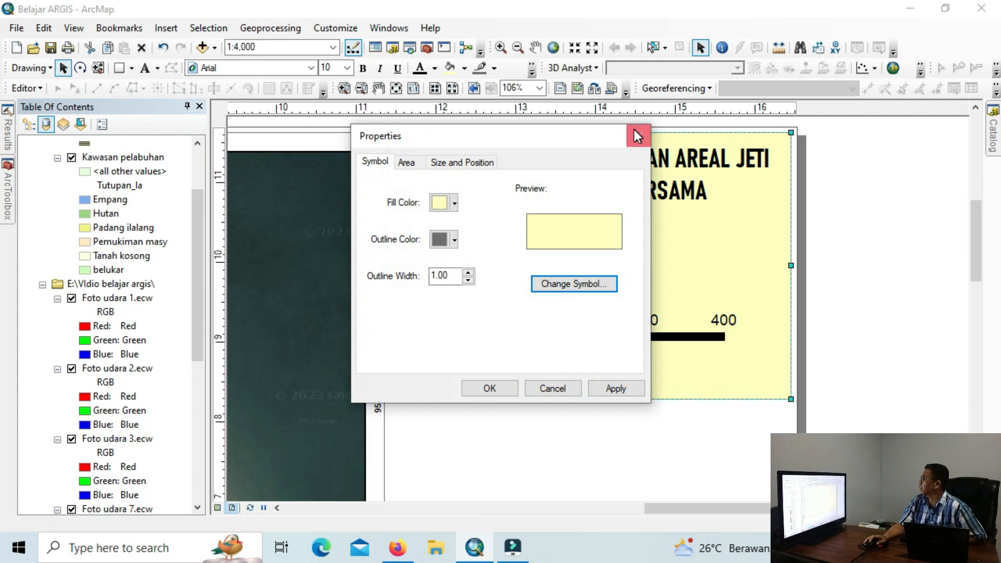
{"action": "left_click", "coordinate": [637, 136]}
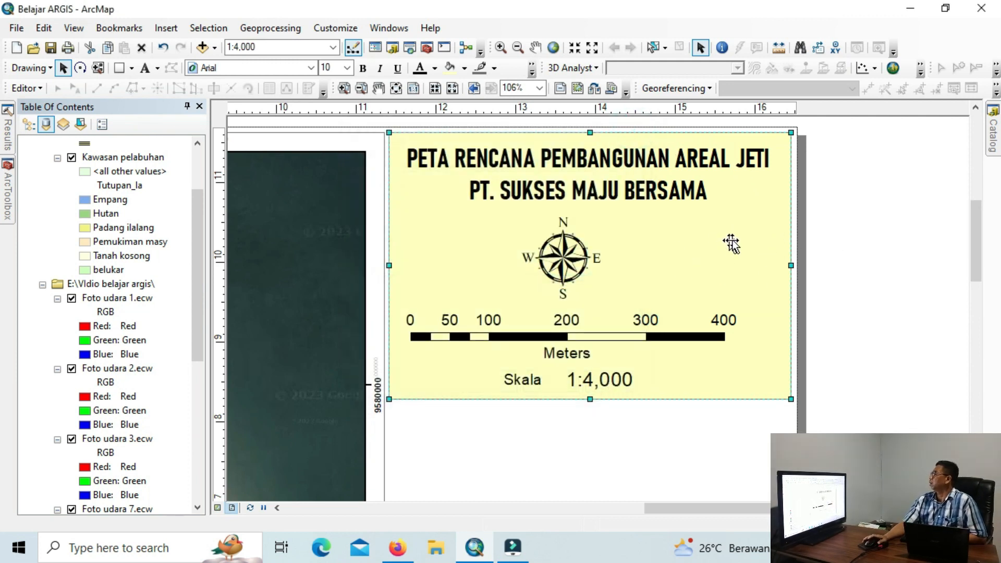
Set the background rectangle's fill color to dark orange
{"action": "right_click", "coordinate": [677, 241]}
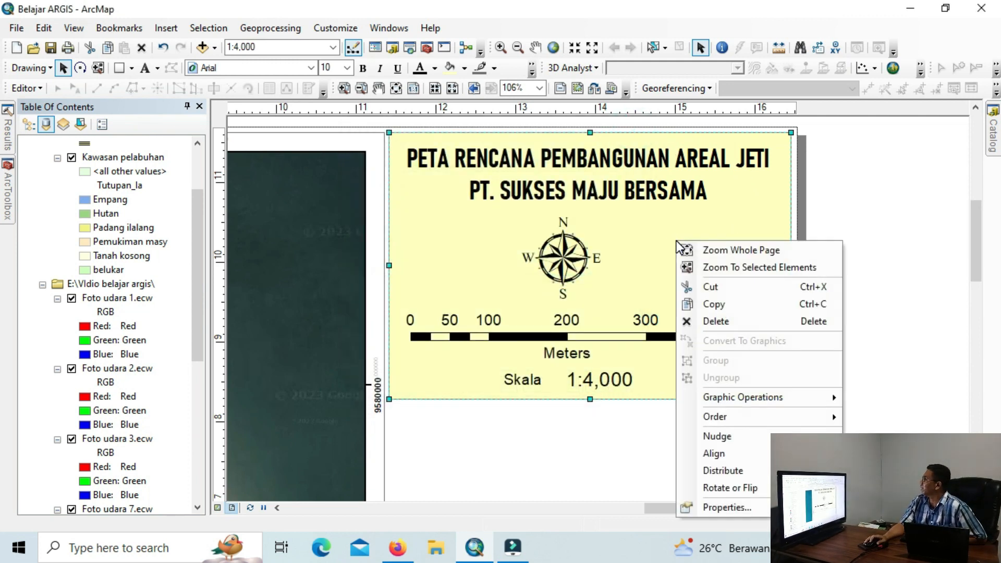
{"action": "left_click", "coordinate": [746, 507]}
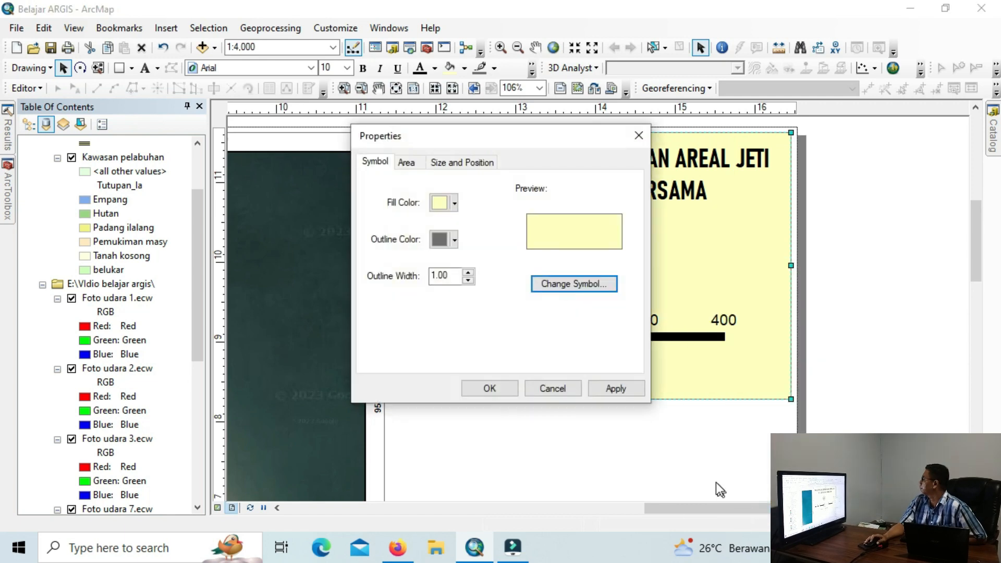
{"action": "left_click", "coordinate": [453, 203]}
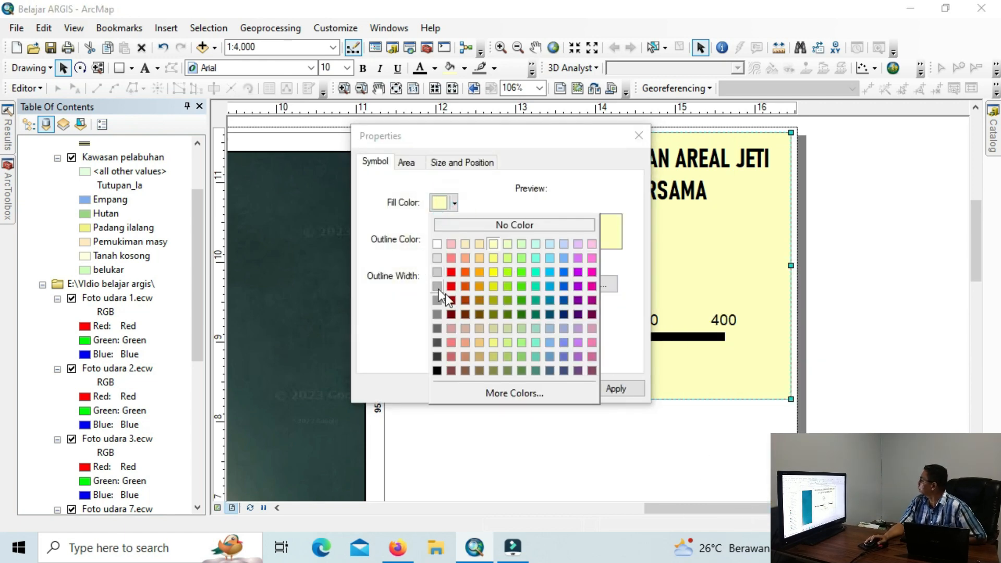
{"action": "left_click", "coordinate": [478, 287]}
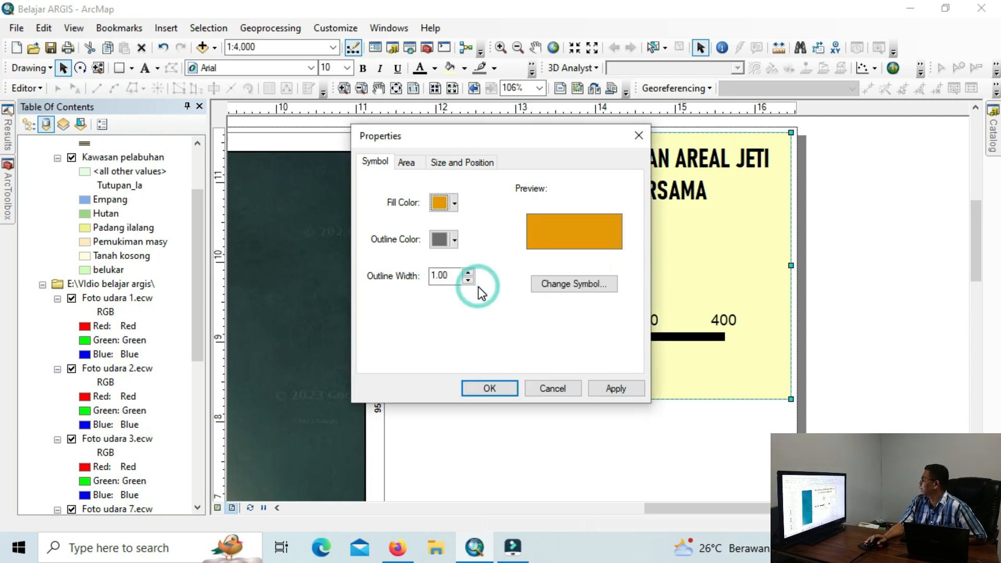
{"action": "left_click", "coordinate": [490, 389]}
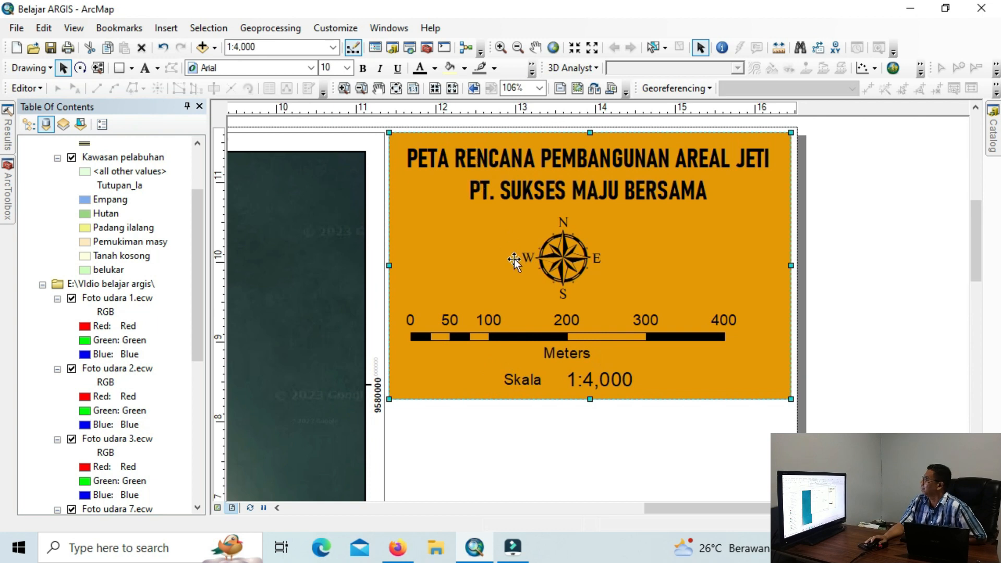
Set the background rectangle's fill color to a light salmon orange
{"action": "right_click", "coordinate": [487, 252]}
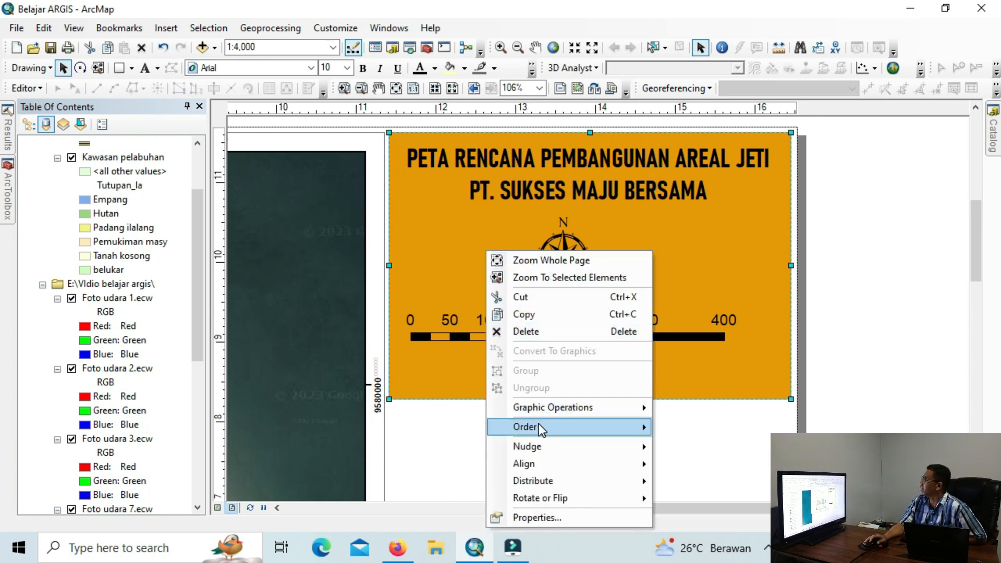
{"action": "left_click", "coordinate": [537, 518]}
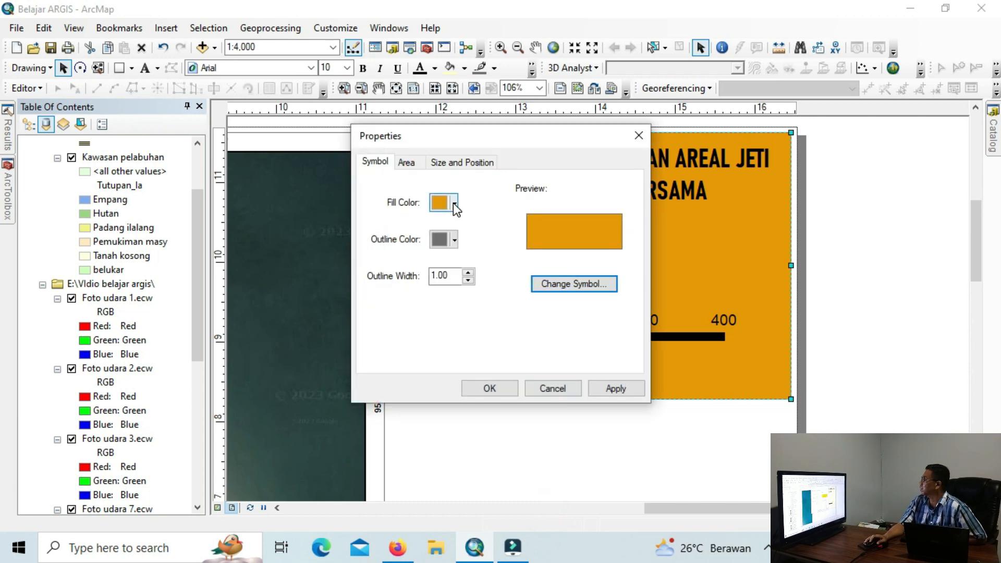
{"action": "left_click", "coordinate": [454, 204]}
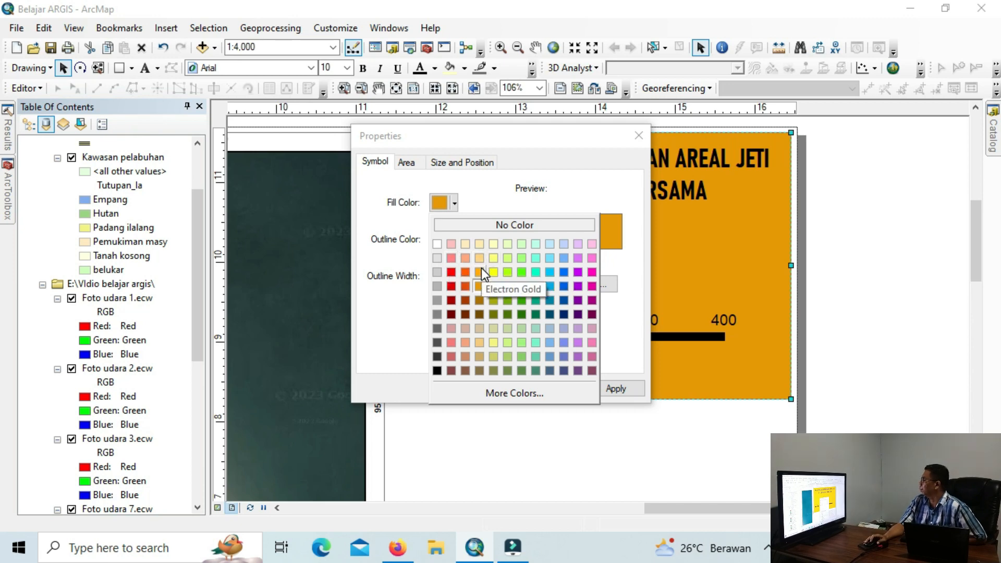
{"action": "left_click", "coordinate": [465, 343]}
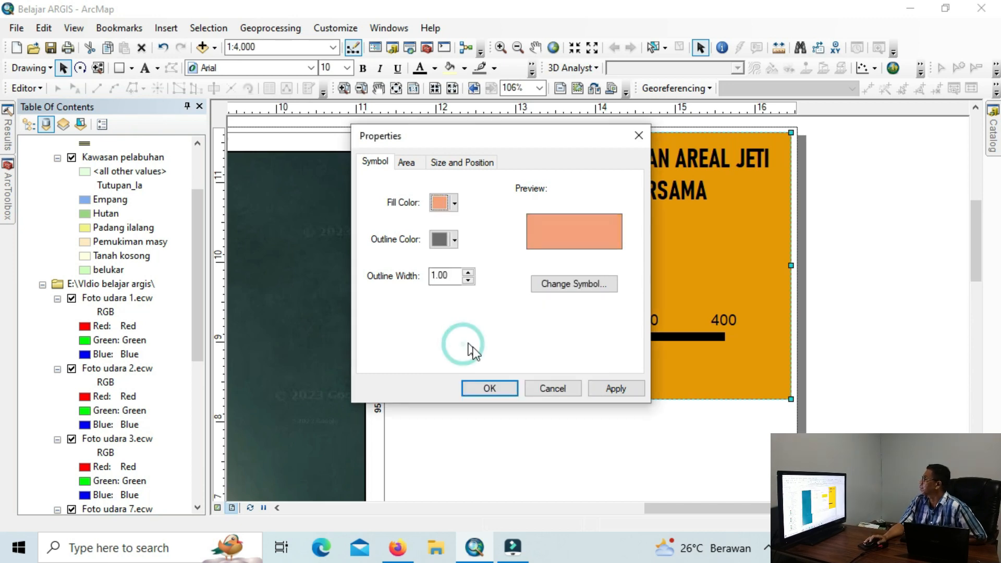
{"action": "left_click", "coordinate": [491, 387]}
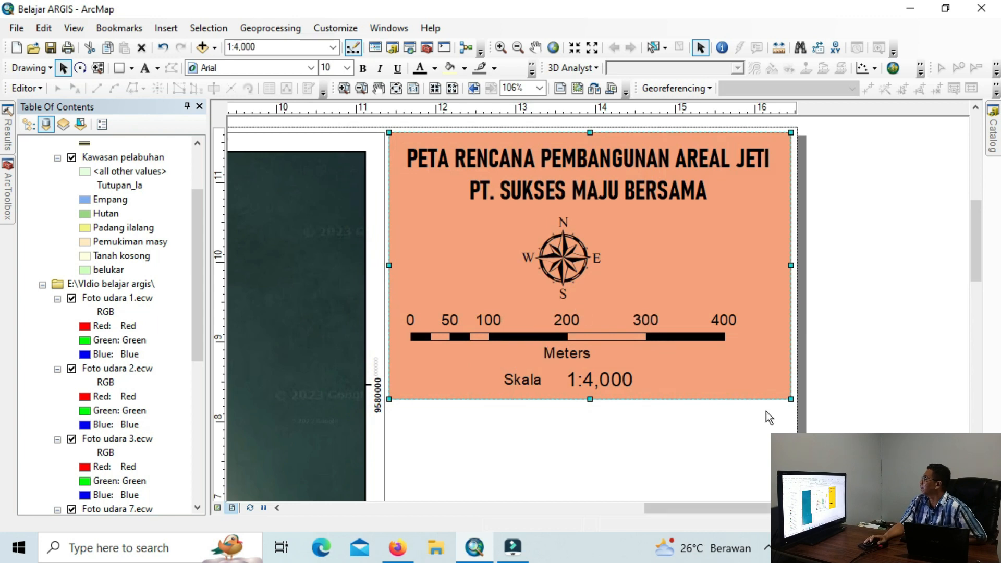
{"action": "scroll", "coordinate": [766, 411], "scroll_direction": "down", "scroll_amount": 1}
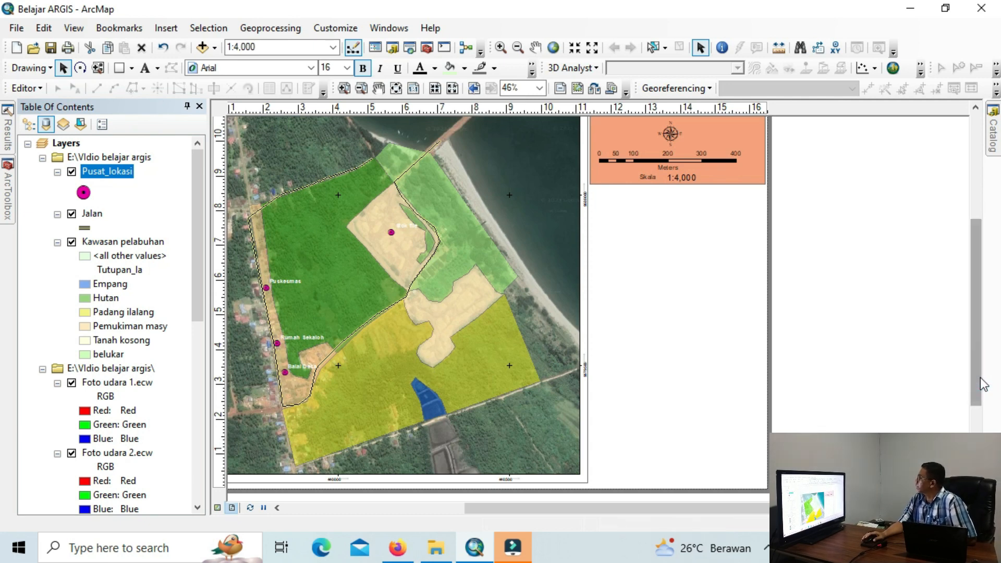
{"action": "scroll", "coordinate": [981, 364], "scroll_direction": "up", "scroll_amount": 2}
{"action": "scroll", "coordinate": [984, 365], "scroll_direction": "up", "scroll_amount": 2}
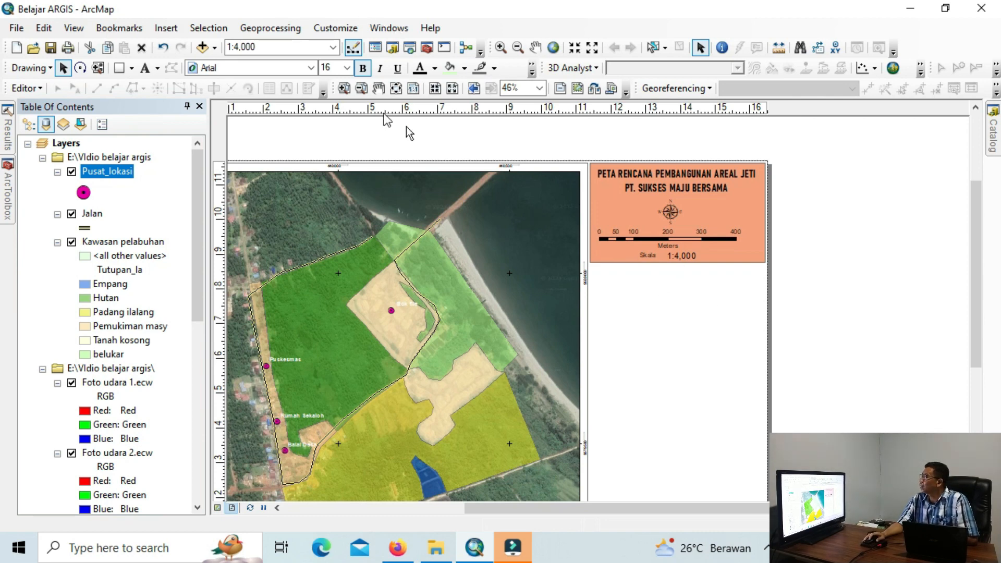
Insert a text element reading "Sistem" just below the salmon title box
{"action": "left_click", "coordinate": [147, 67]}
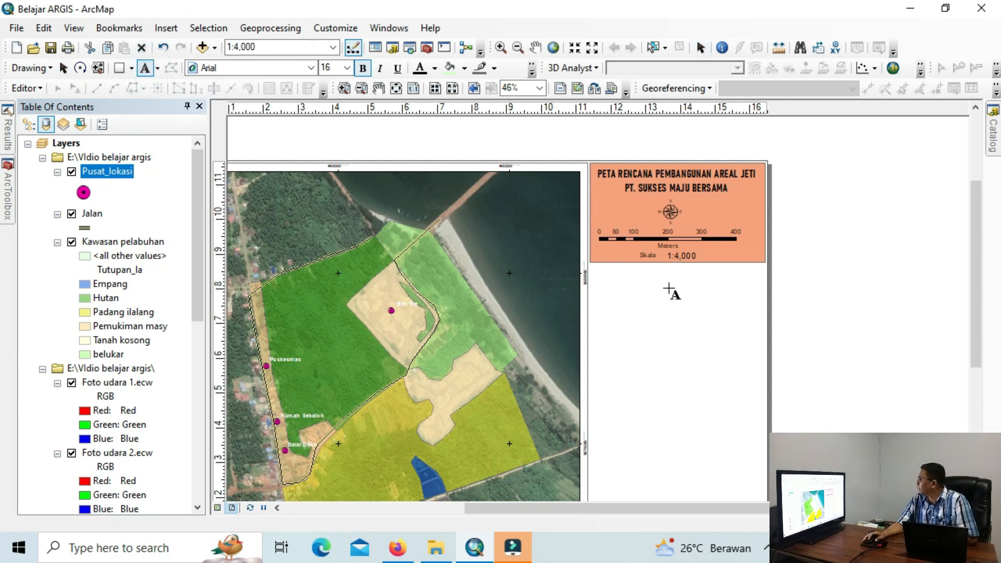
{"action": "left_click", "coordinate": [649, 277]}
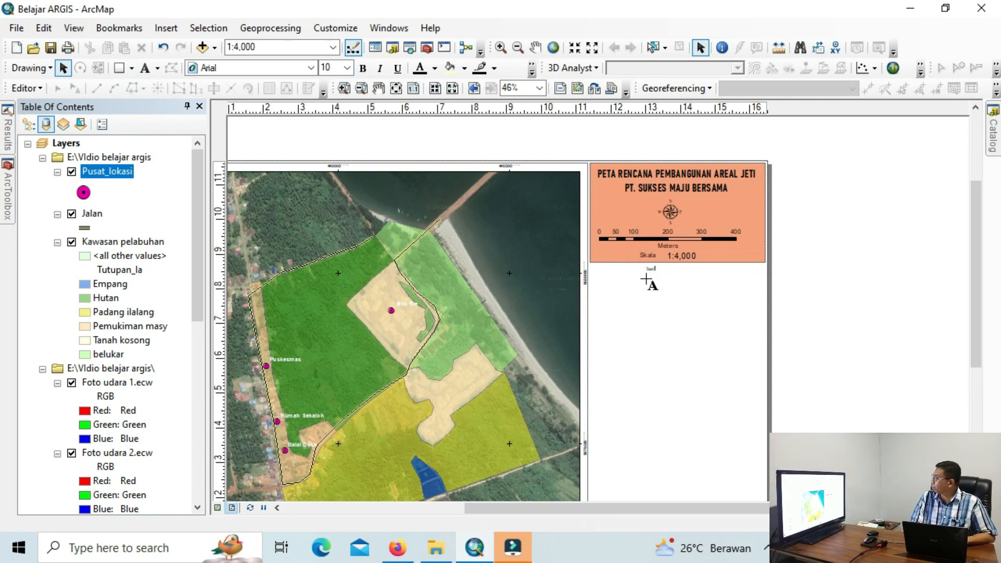
{"action": "type", "text": "Sis"}
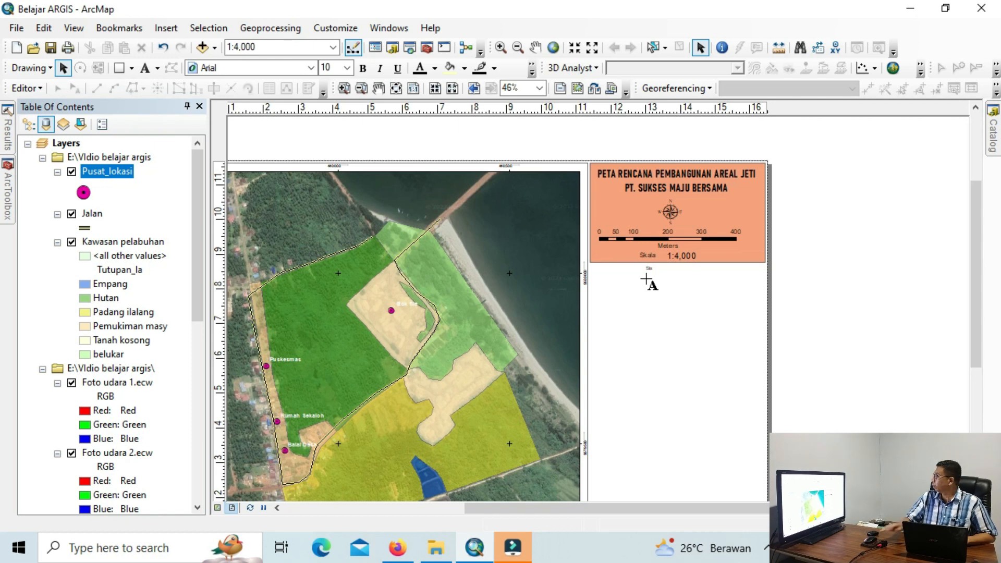
{"action": "type", "text": "tem"}
{"action": "key", "text": "Return"}
{"action": "left_click", "coordinate": [647, 279]}
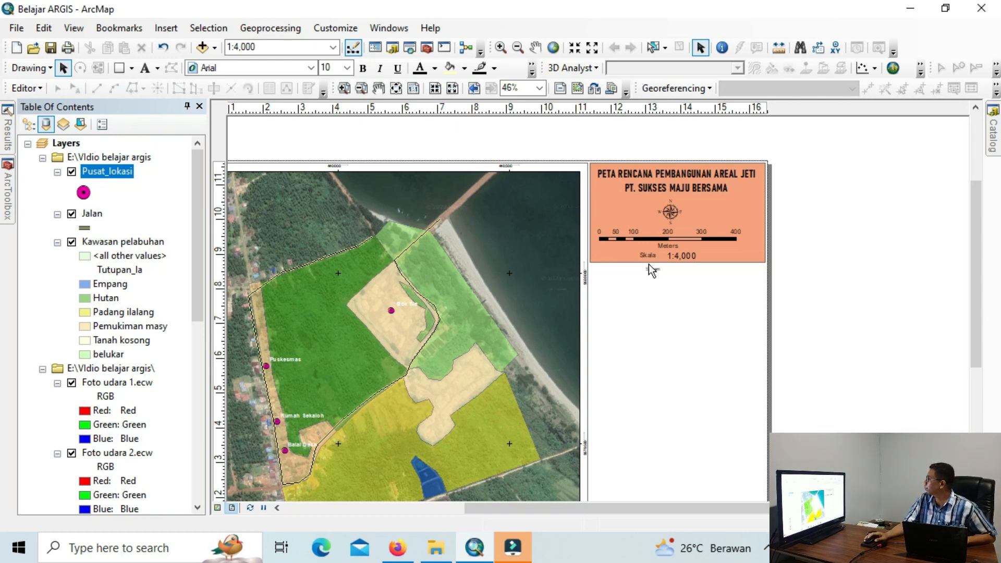
Replace the "Sistem" text with "Coordinat System :" and "WGS 84 UTM Zona 51 S" on a second line
{"action": "left_click", "coordinate": [650, 269]}
{"action": "right_click", "coordinate": [649, 271]}
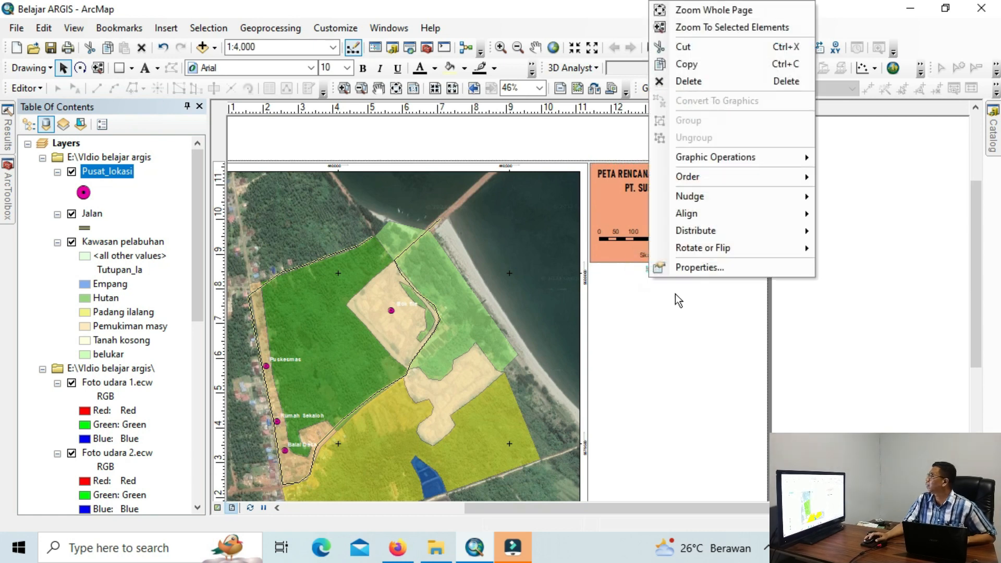
{"action": "left_click", "coordinate": [683, 268]}
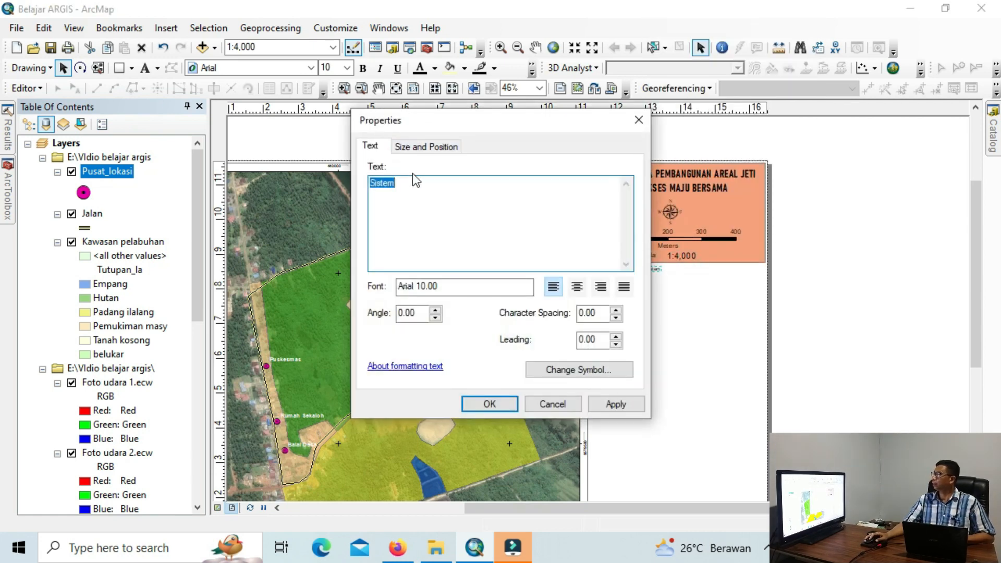
{"action": "left_click", "coordinate": [412, 178]}
{"action": "left_click_drag", "start_coordinate": [412, 178], "coordinate": [368, 170]}
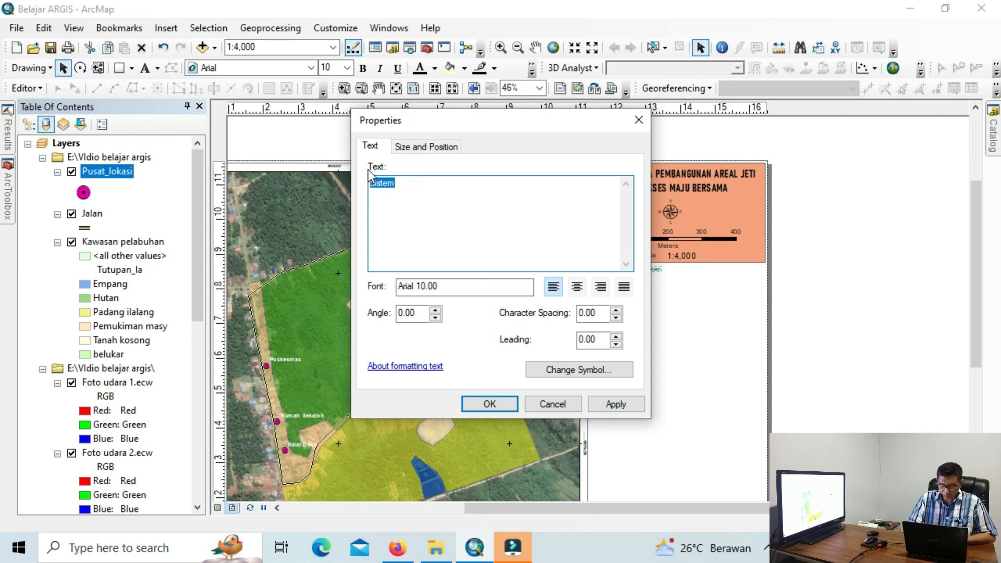
{"action": "type", "text": "Coor"}
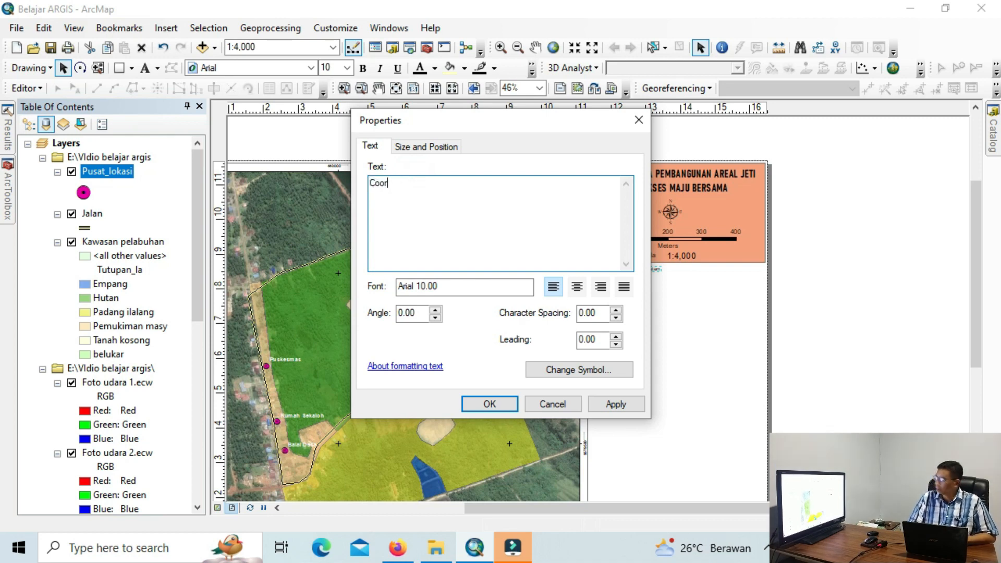
{"action": "type", "text": "dinat S"}
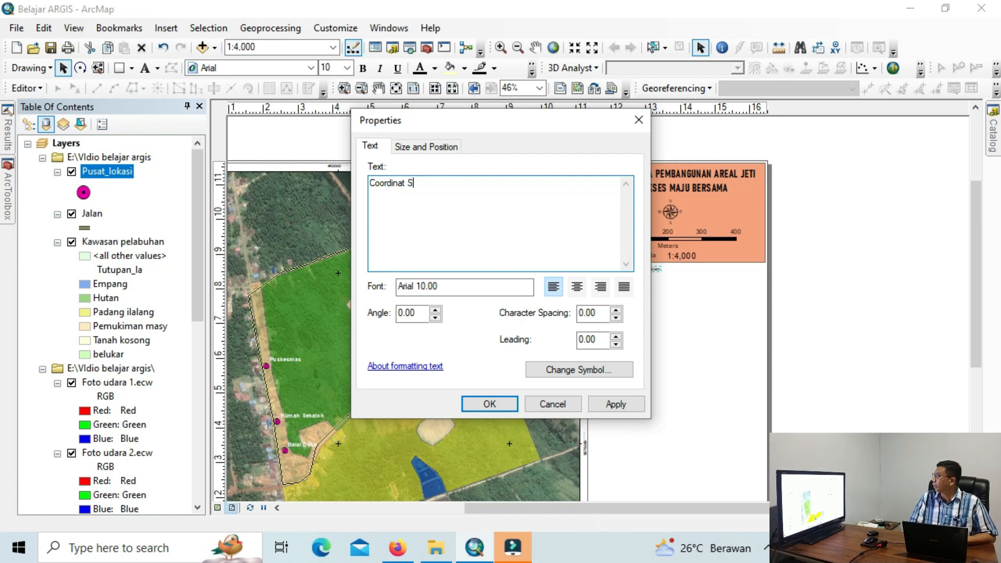
{"action": "type", "text": "ystem "}
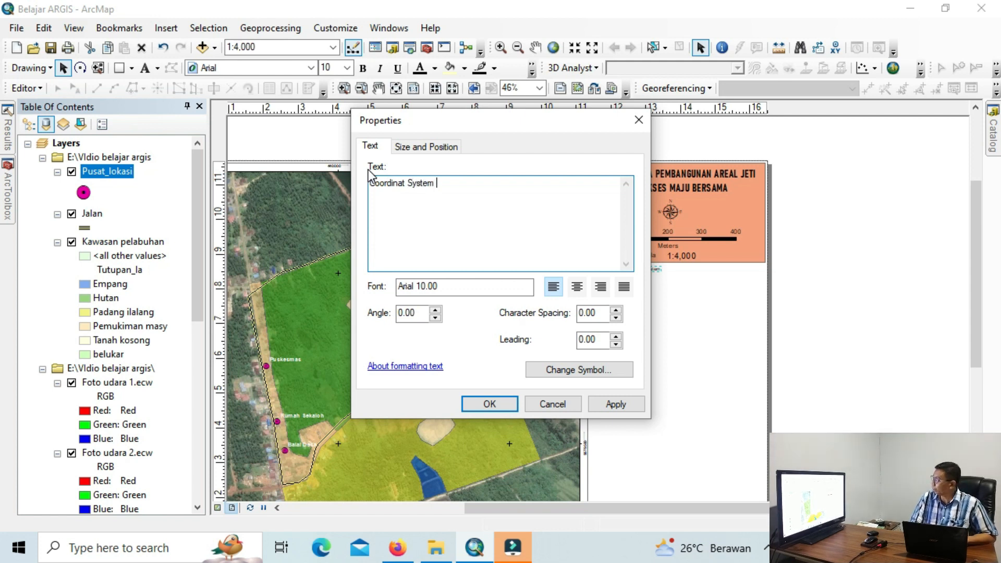
{"action": "type", "text": ":"}
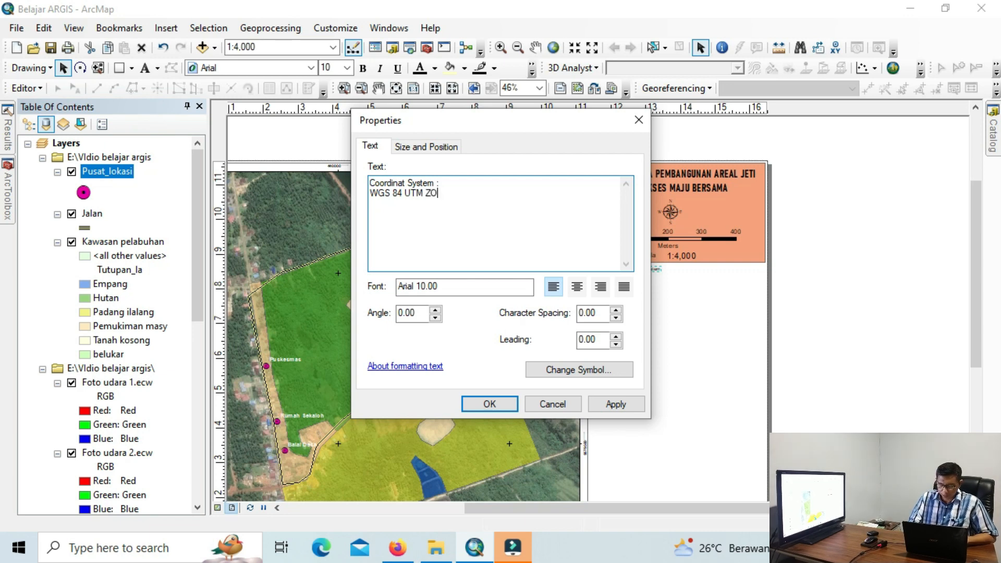
{"action": "key", "text": "BackSpace"}
{"action": "type", "text": "ona"}
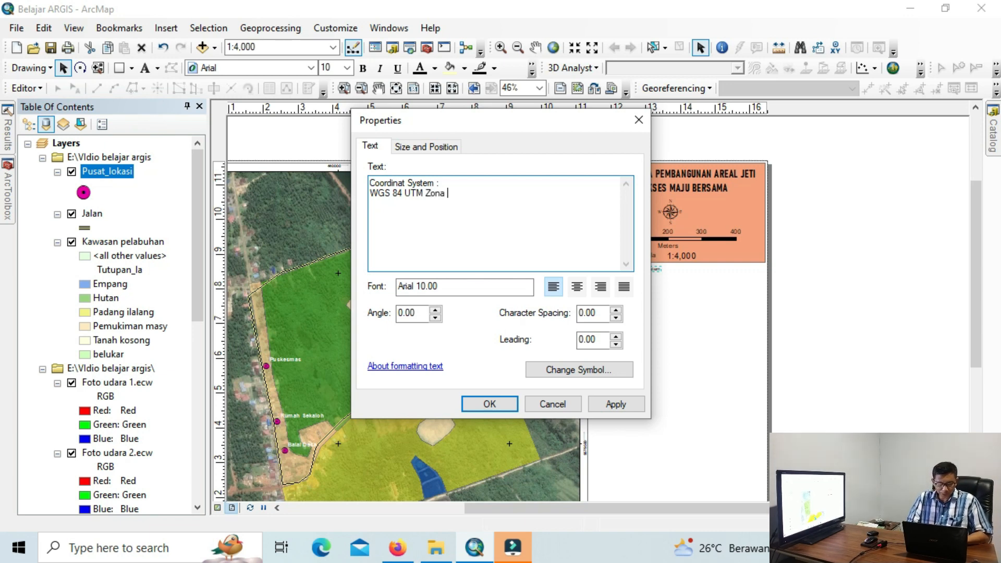
{"action": "type", "text": " 51 "}
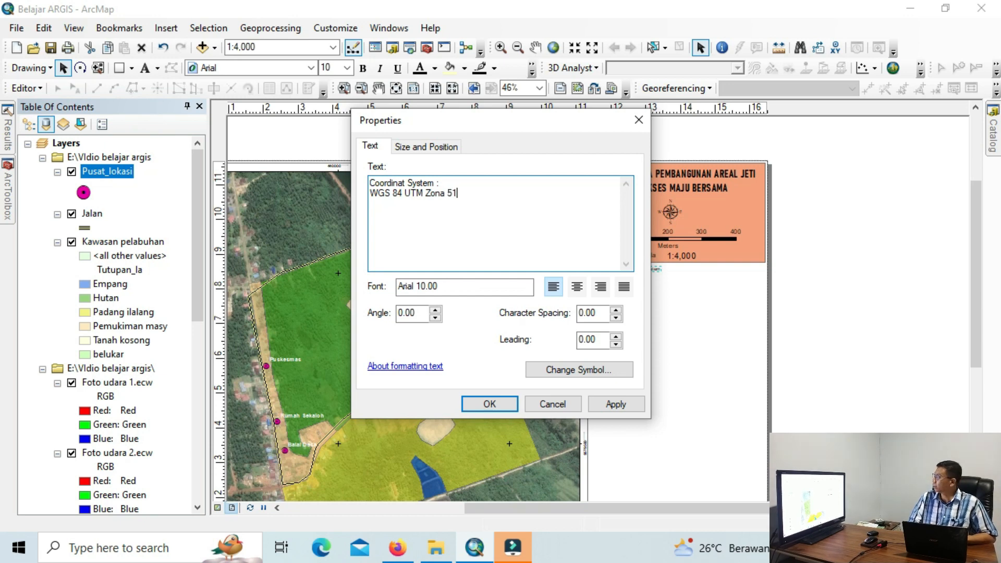
{"action": "type", "text": "S"}
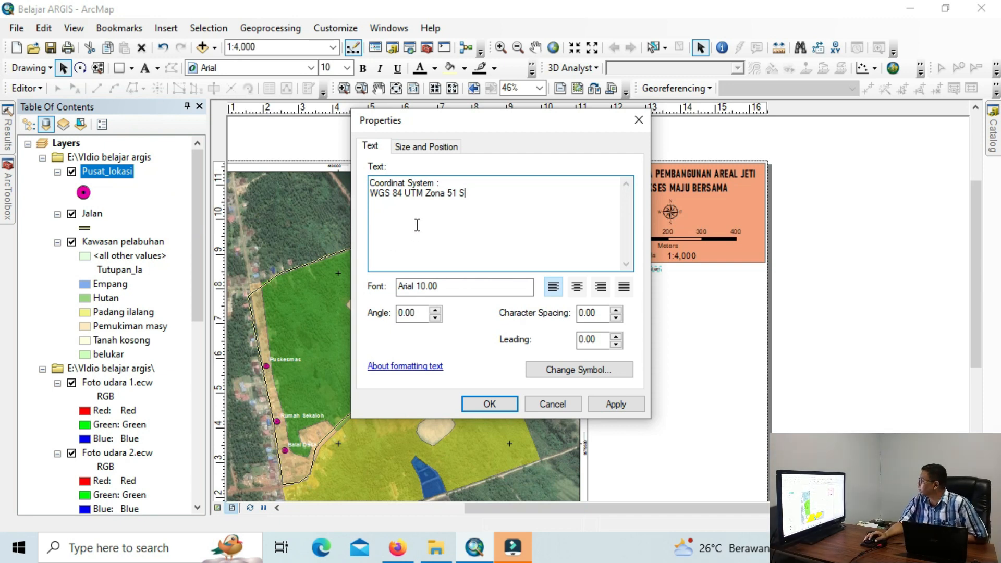
{"action": "left_click", "coordinate": [482, 405]}
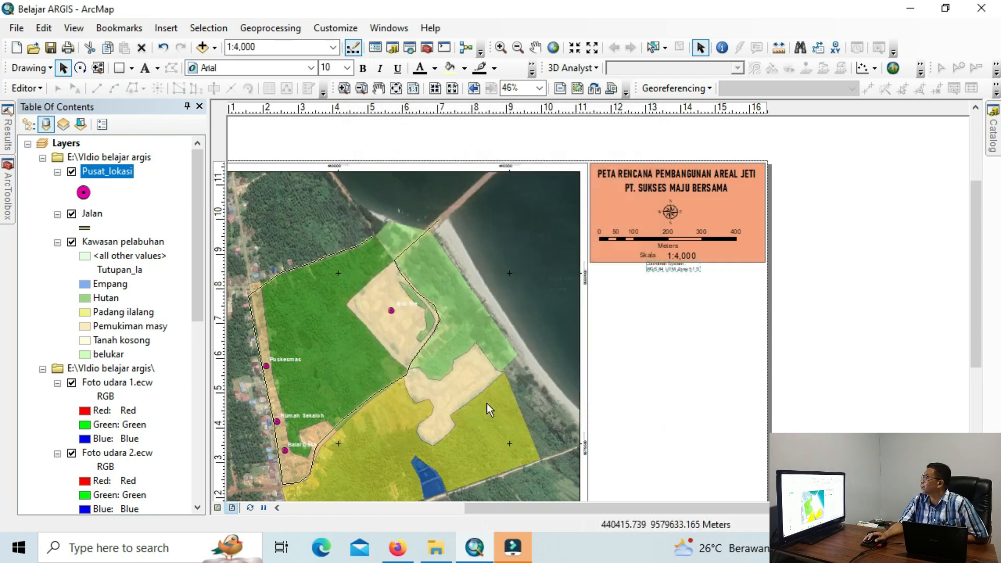
Set the coordinate system text to size 12 and move it just below the salmon box
{"action": "left_click", "coordinate": [347, 67]}
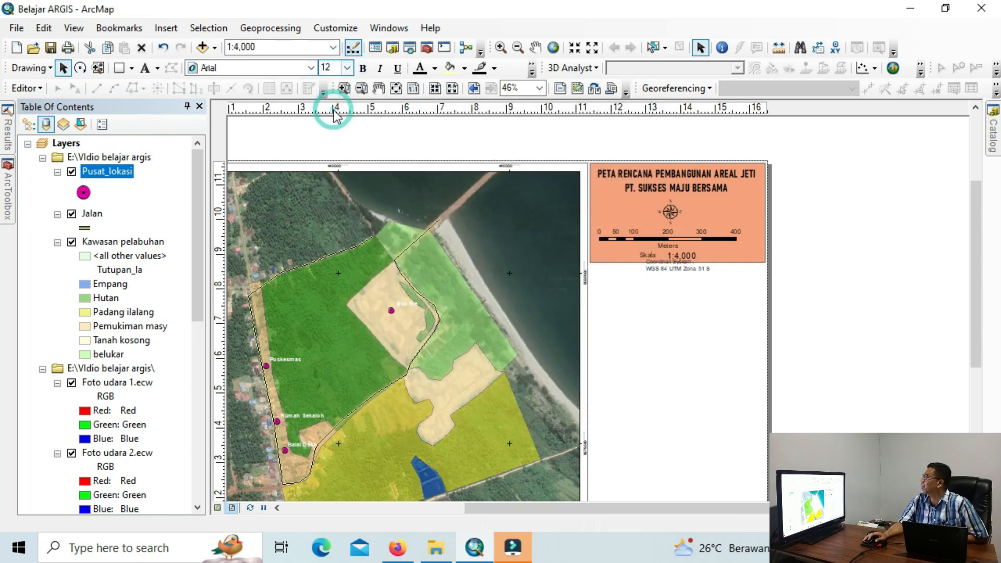
{"action": "left_click", "coordinate": [333, 113]}
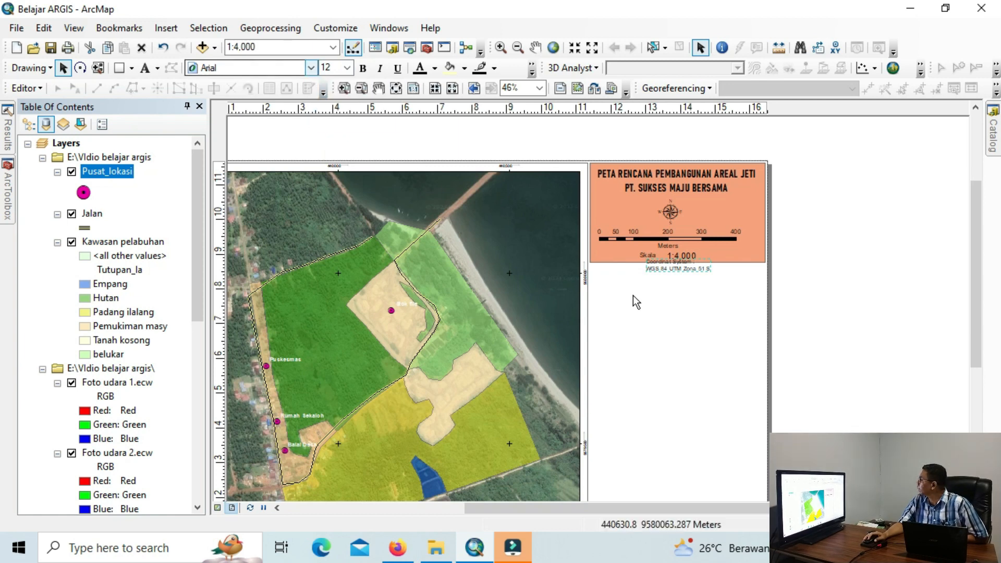
{"action": "left_click_drag", "start_coordinate": [665, 269], "coordinate": [660, 279]}
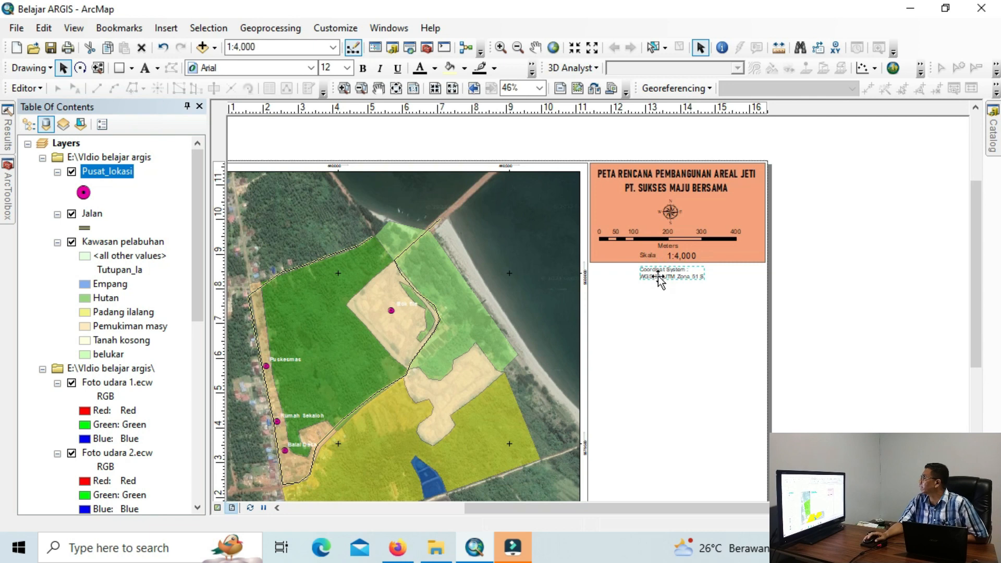
Join the coordinate system text into a single line and center it beneath the salmon box
{"action": "double_click", "coordinate": [659, 277]}
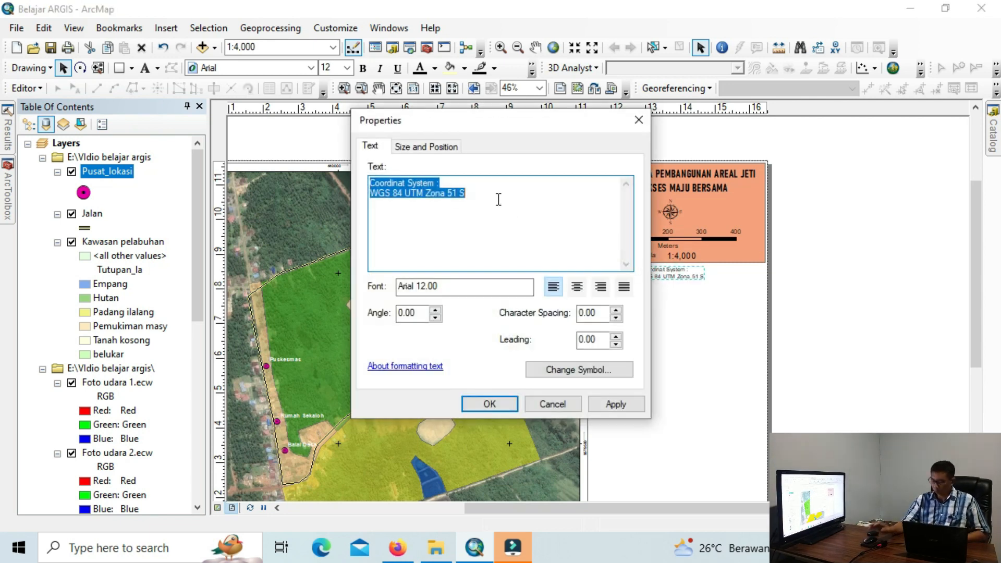
{"action": "left_click", "coordinate": [483, 184]}
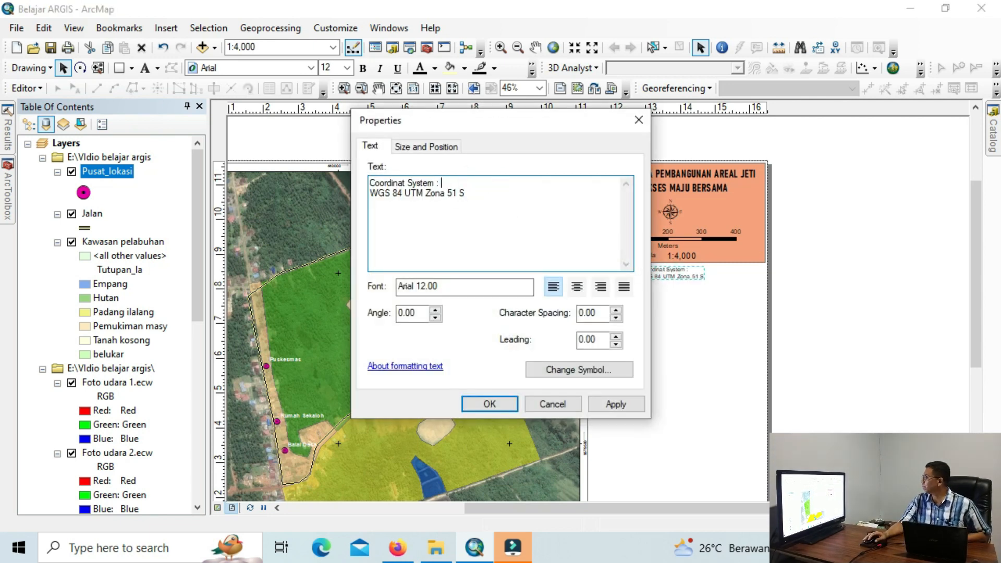
{"action": "key", "text": "Delete"}
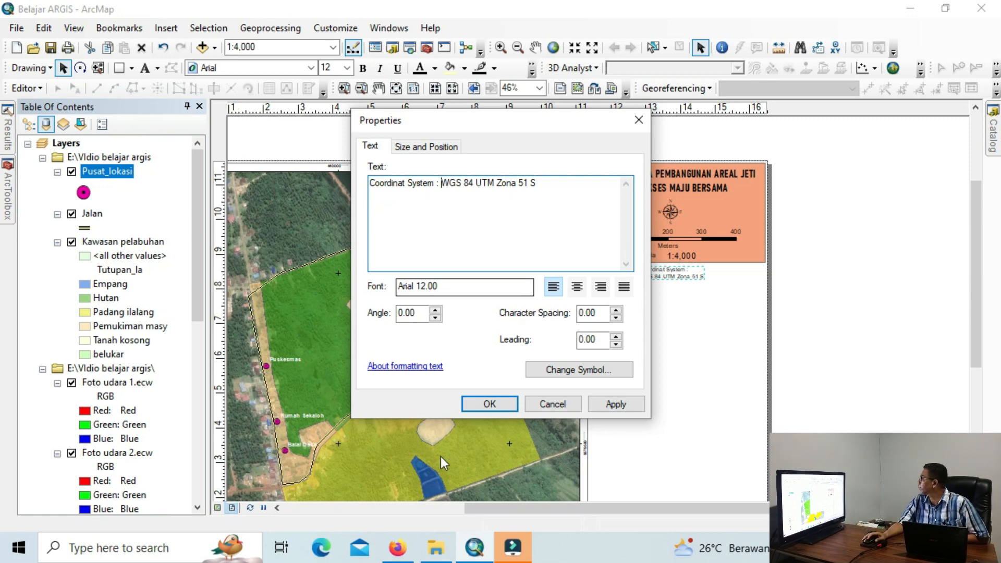
{"action": "left_click", "coordinate": [478, 402]}
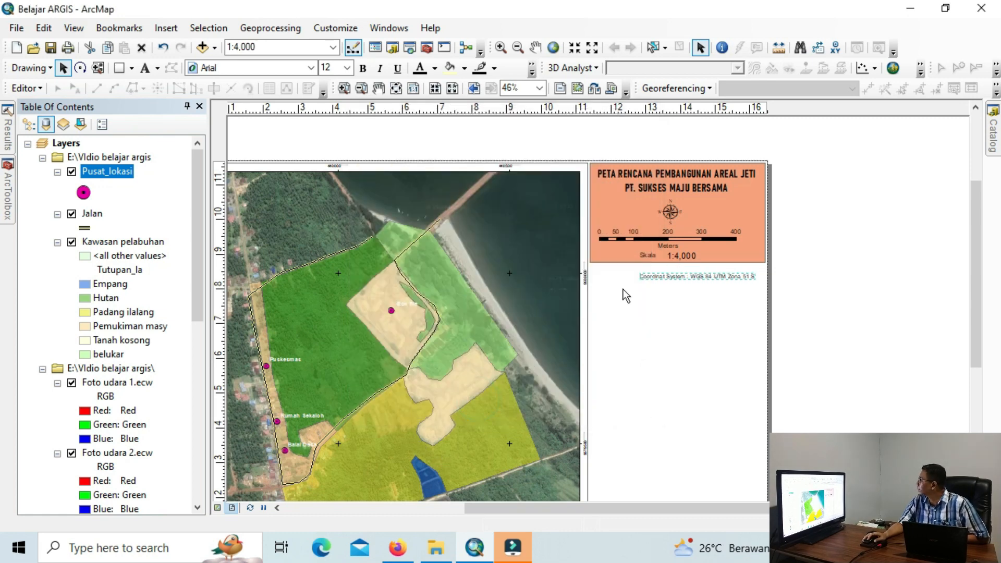
{"action": "left_click_drag", "start_coordinate": [652, 276], "coordinate": [630, 271]}
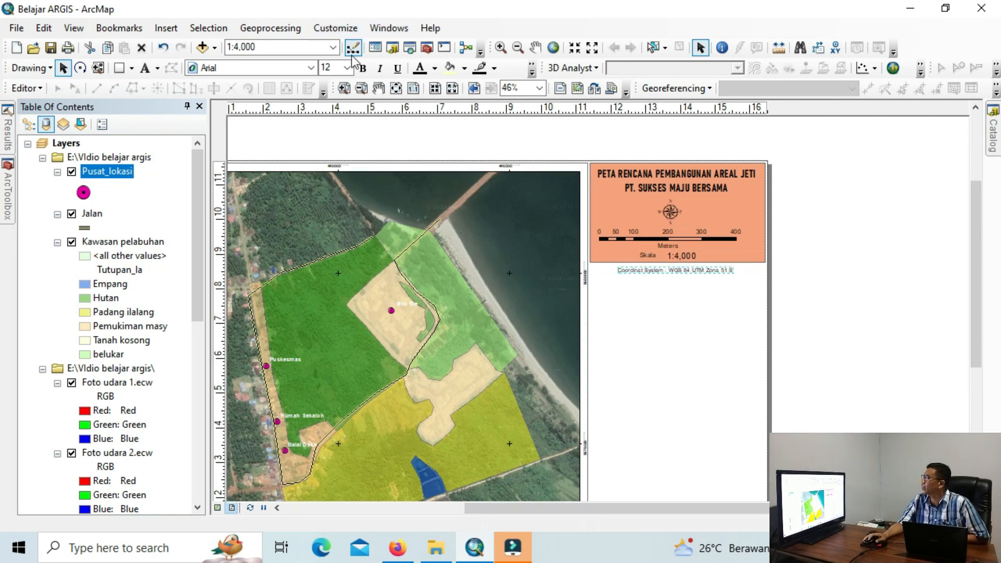
Draw a rectangle about 4.95 by 0.34 in over the coordinate system text and fill it with pale orange
{"action": "left_click", "coordinate": [122, 68]}
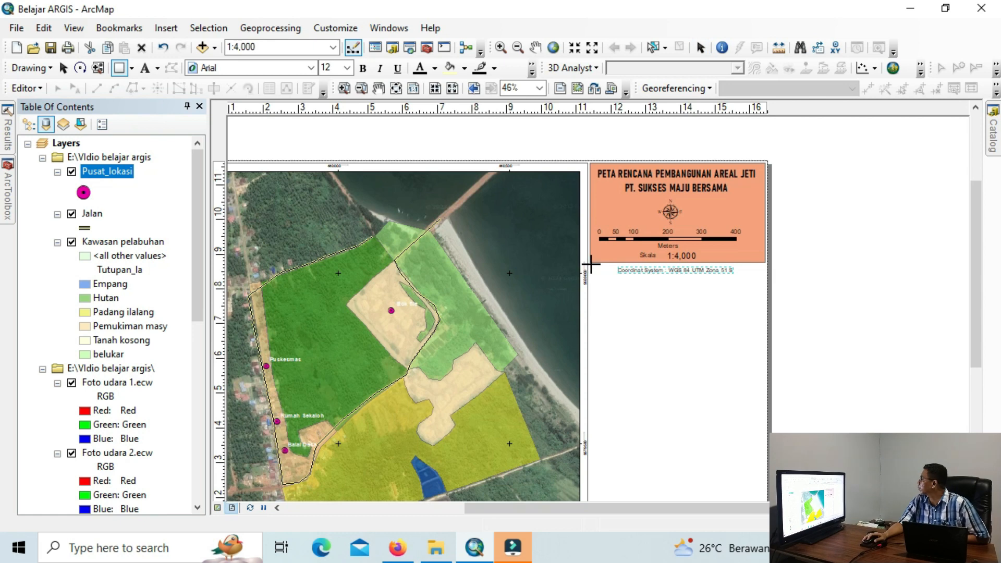
{"action": "mouse_move", "coordinate": [591, 264]}
{"action": "left_mouse_down"}
{"action": "mouse_move", "coordinate": [715, 284]}
{"action": "mouse_move", "coordinate": [764, 276]}
{"action": "left_mouse_up"}
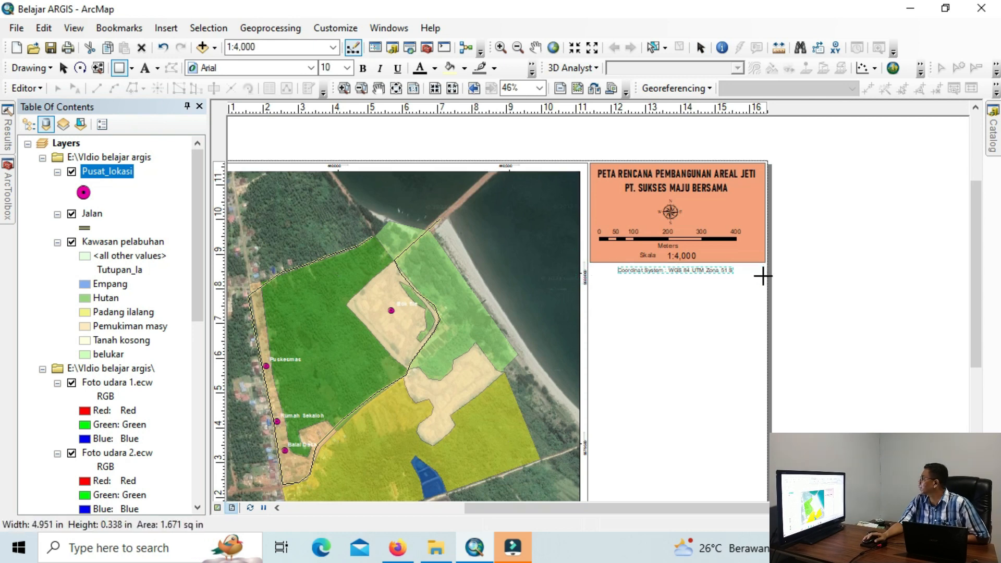
{"action": "right_click", "coordinate": [645, 271]}
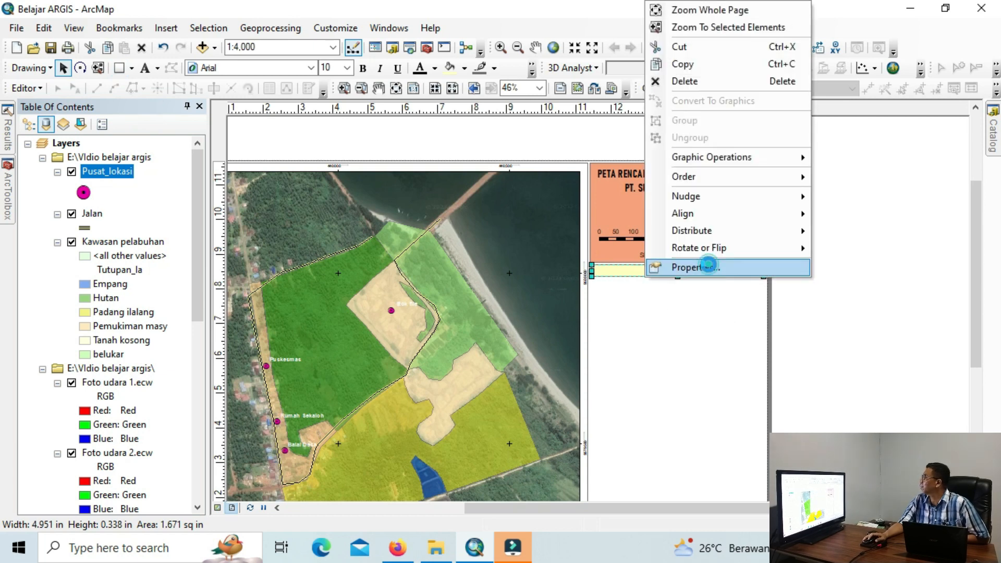
{"action": "left_click", "coordinate": [707, 267]}
{"action": "left_click", "coordinate": [454, 204]}
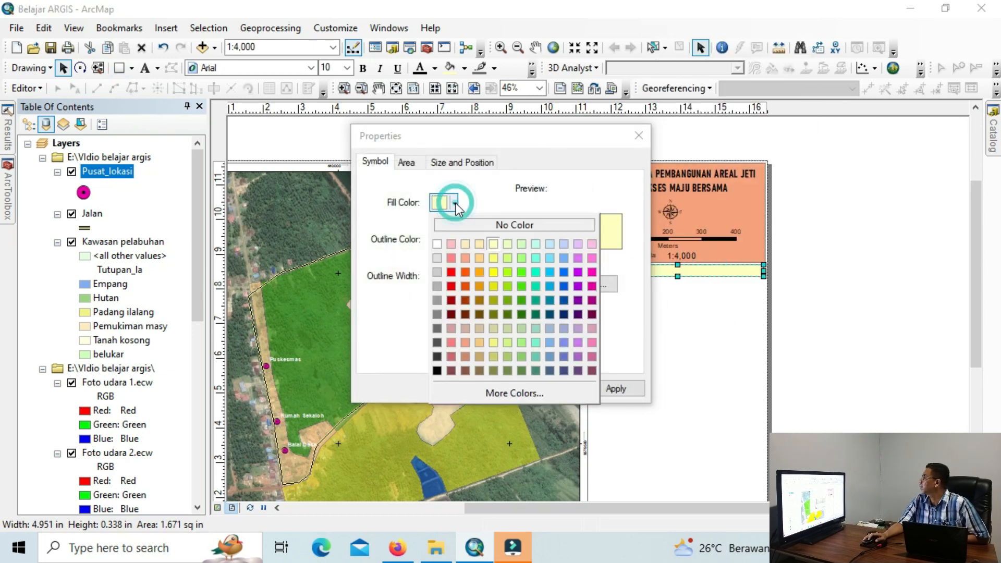
{"action": "left_click", "coordinate": [467, 243]}
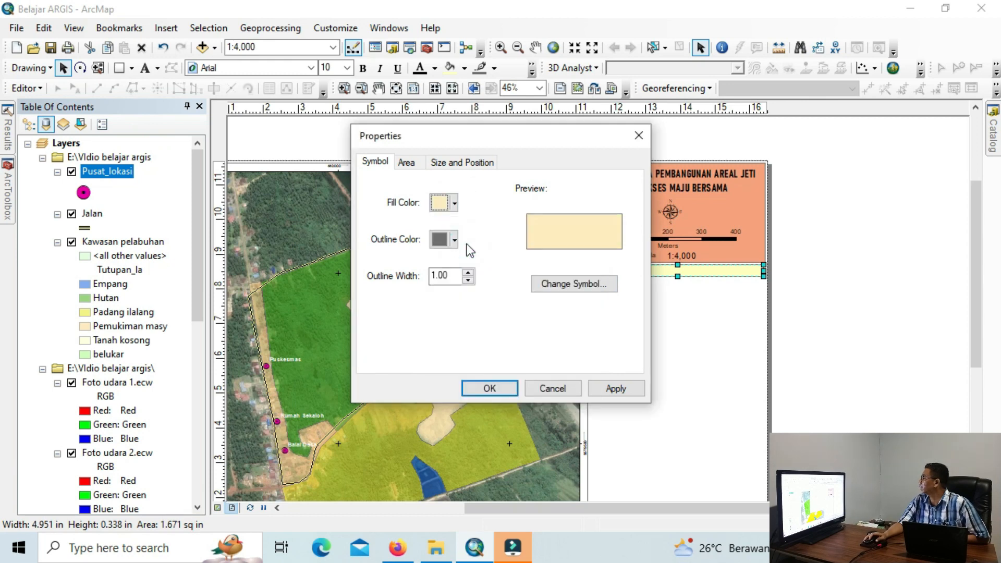
{"action": "left_click", "coordinate": [490, 385]}
Send the pale orange rectangle to the back, behind the coordinate system text
{"action": "right_click", "coordinate": [698, 269]}
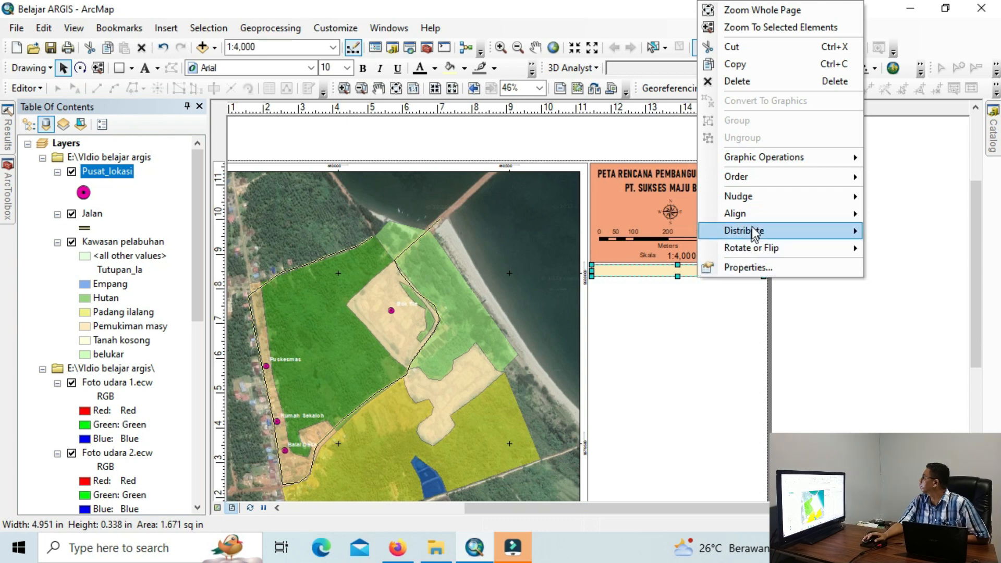
{"action": "mouse_move", "coordinate": [756, 215]}
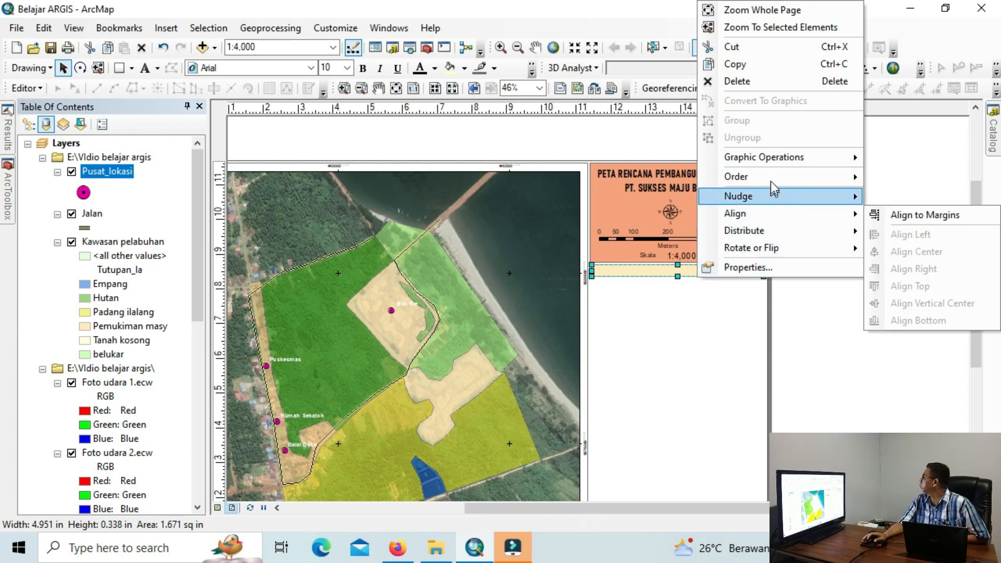
{"action": "mouse_move", "coordinate": [771, 178]}
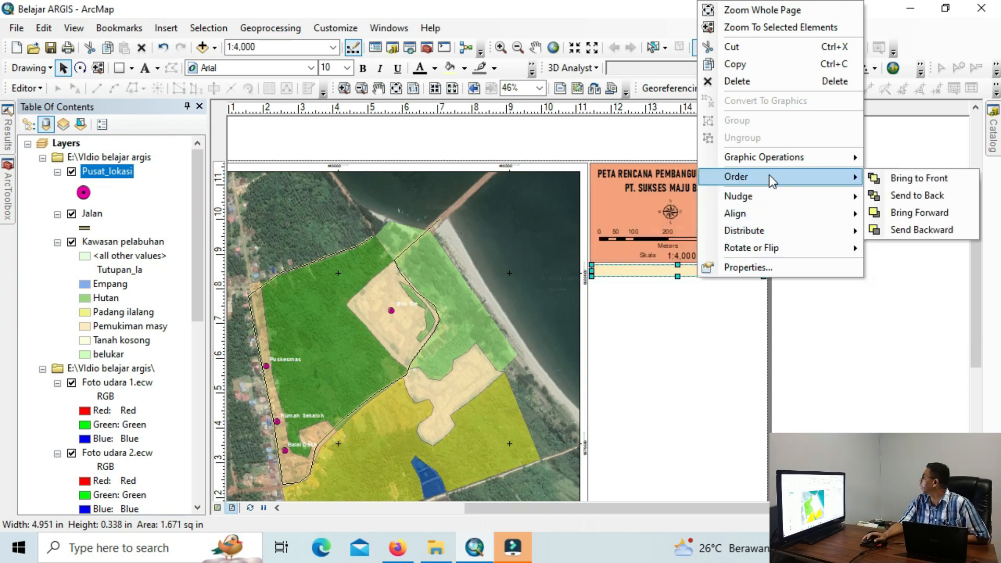
{"action": "left_click", "coordinate": [912, 195]}
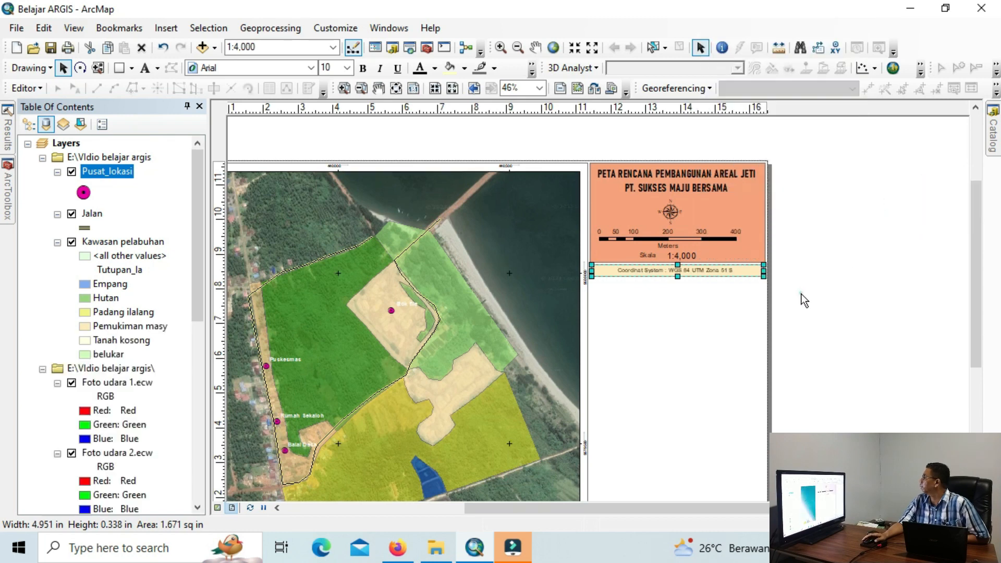
Stretch both side edges of the pale orange rectangle to match the width of the salmon box above
{"action": "scroll", "coordinate": [719, 286], "scroll_direction": "down", "scroll_amount": 3}
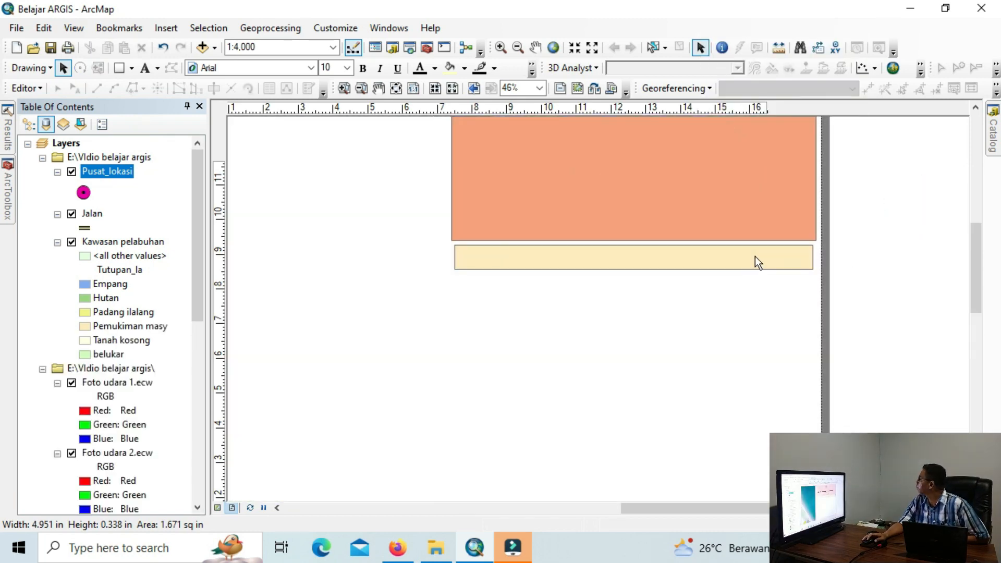
{"action": "left_click", "coordinate": [792, 253]}
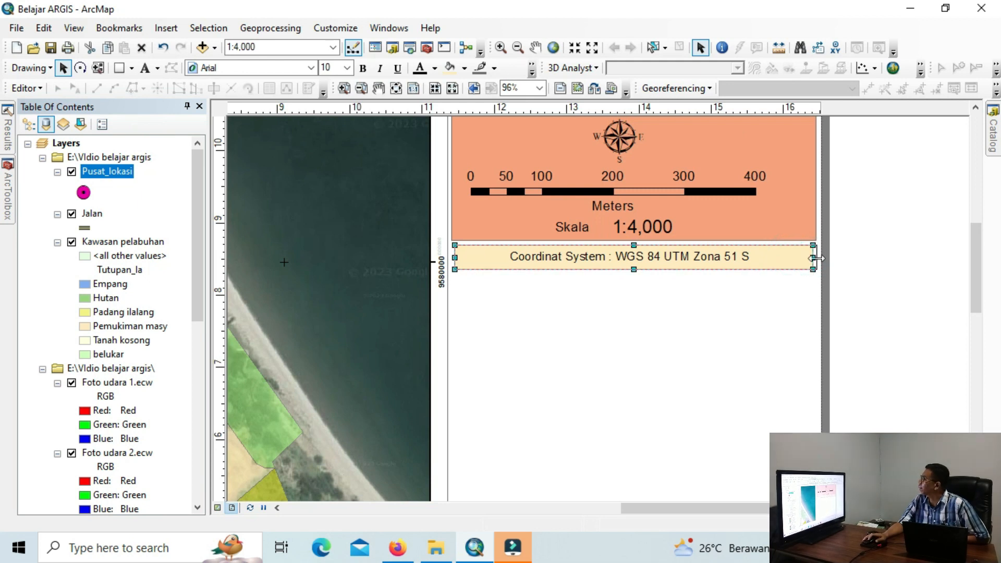
{"action": "left_click_drag", "start_coordinate": [818, 258], "coordinate": [821, 258]}
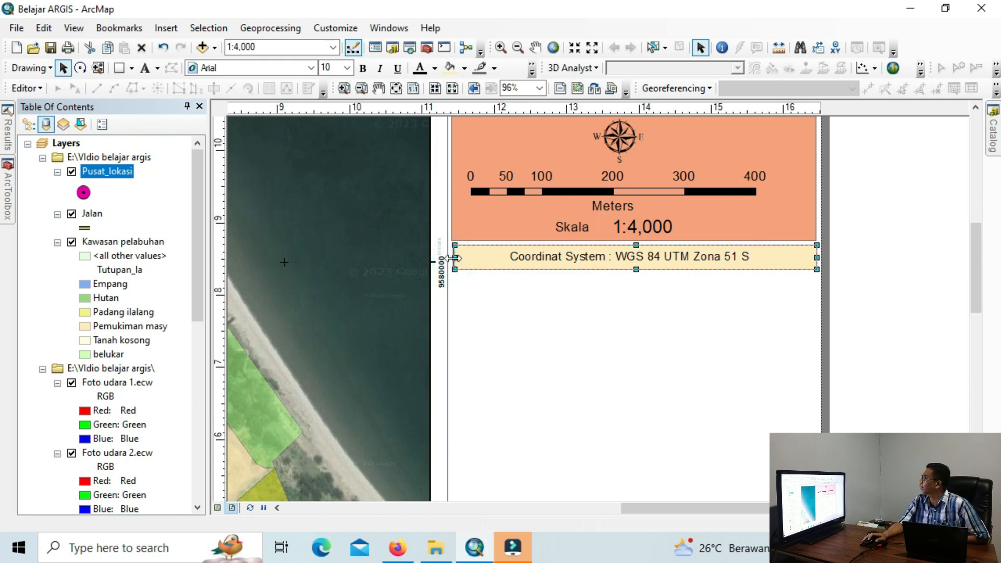
{"action": "left_click", "coordinate": [585, 353]}
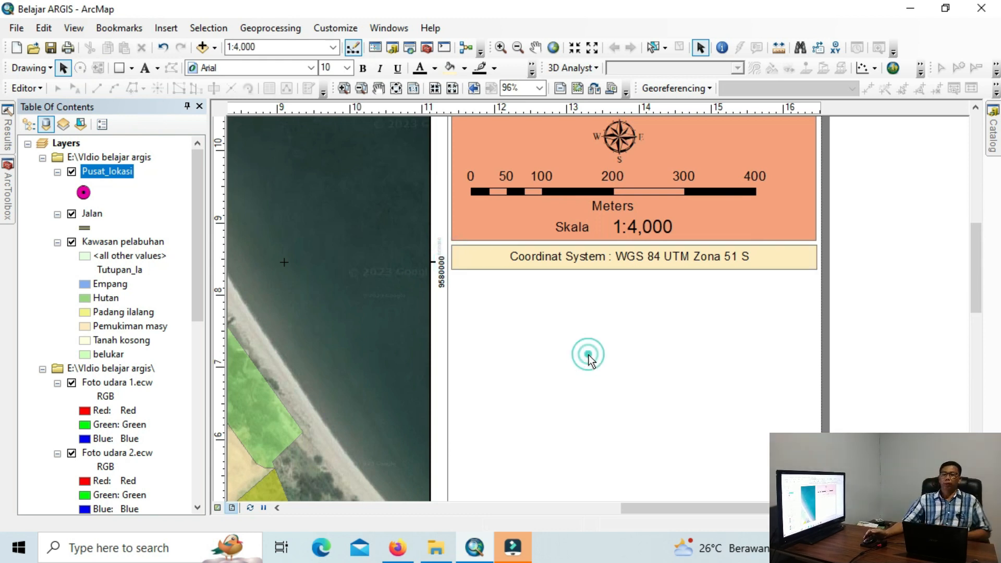